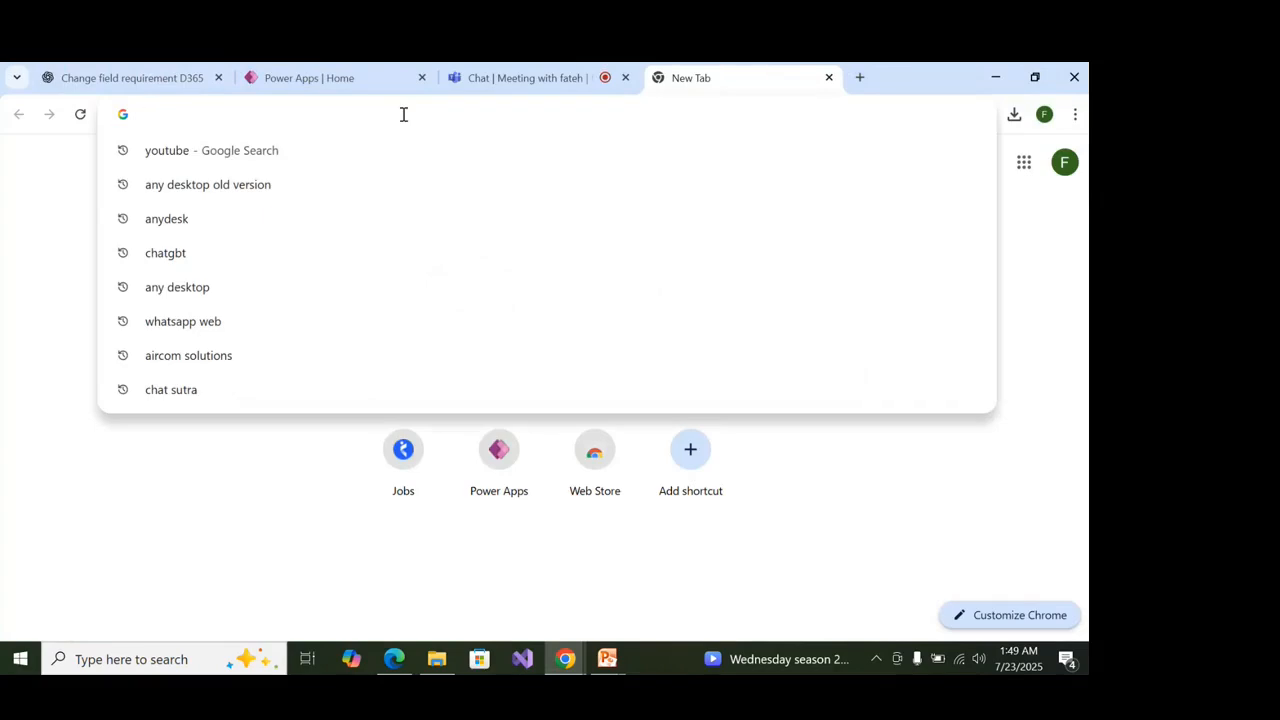
# Enter make.powerapps.com in the address bar using the autocomplete suggestion and load it.
pyautogui.write('make.powerapps.com')
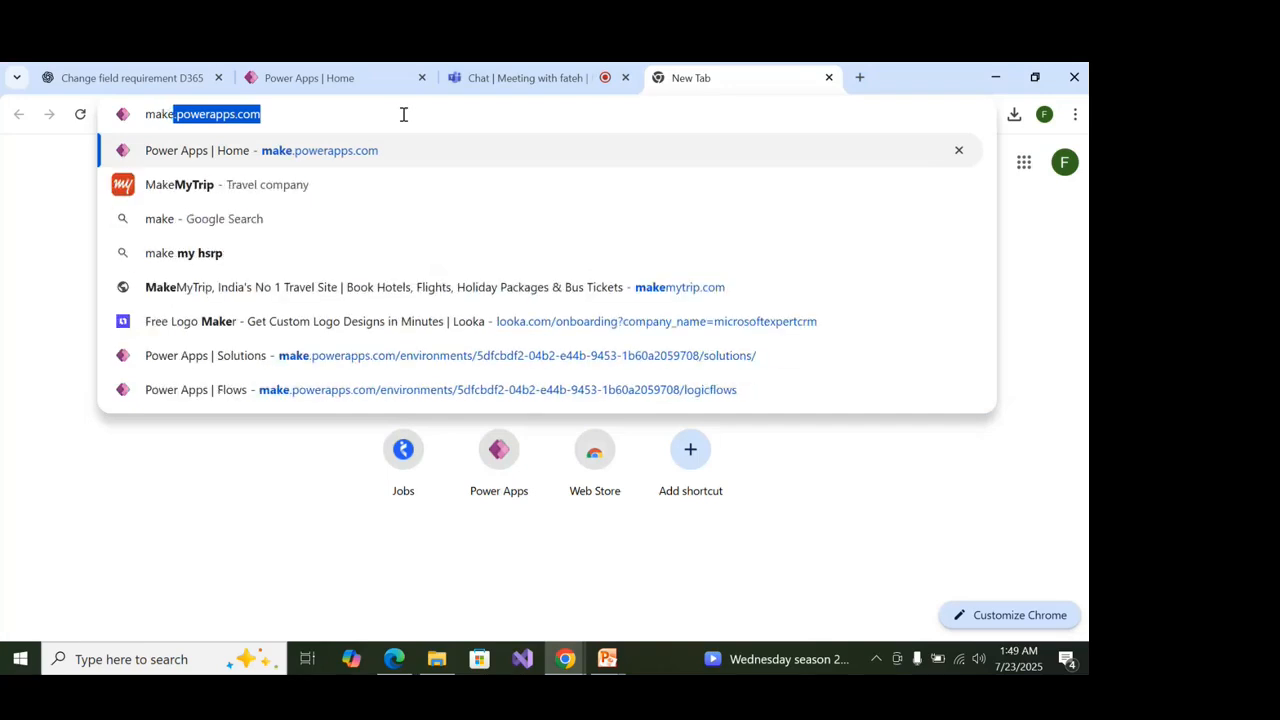
pyautogui.press('Right')
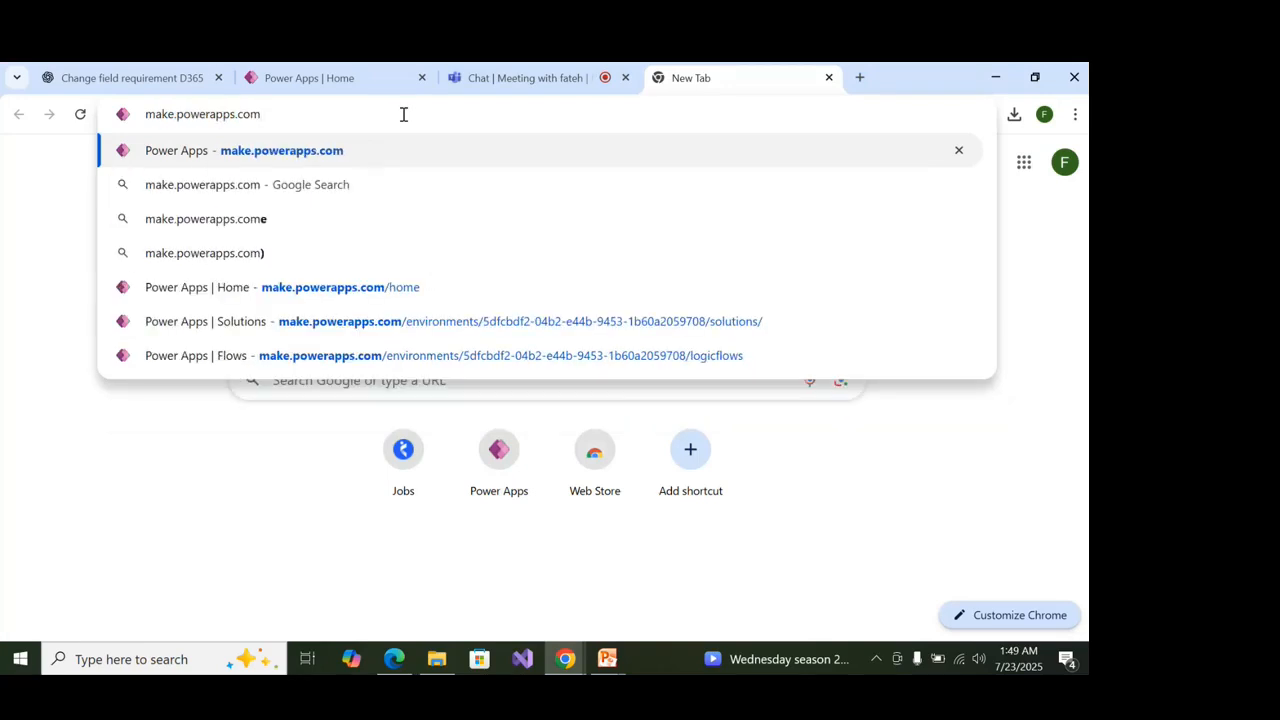
pyautogui.press('Return')
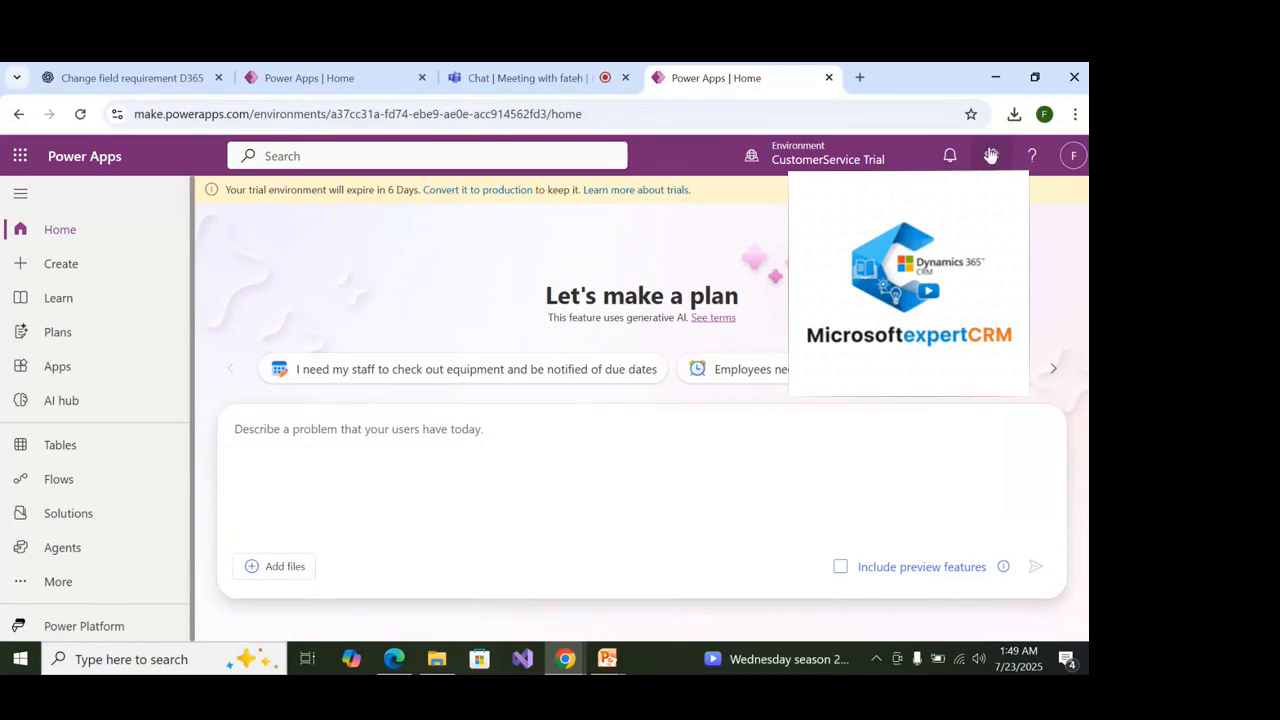
pyautogui.click(1070, 158)
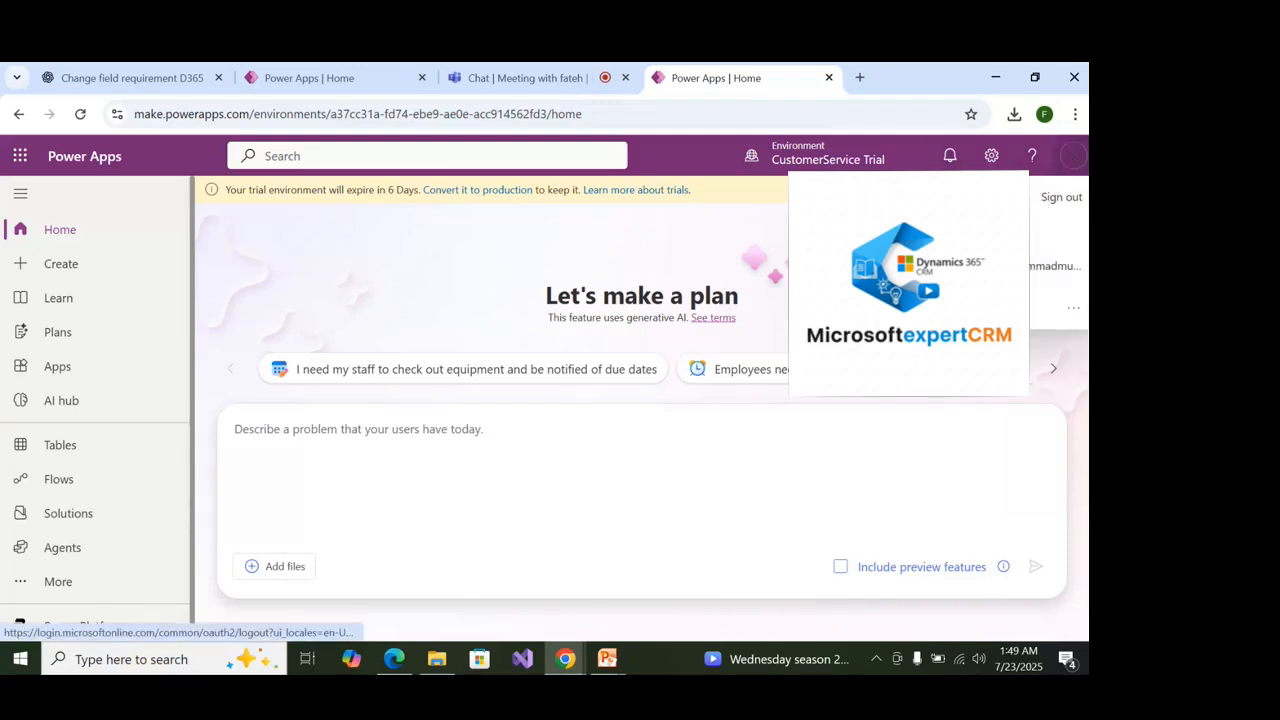
pyautogui.click(903, 150)
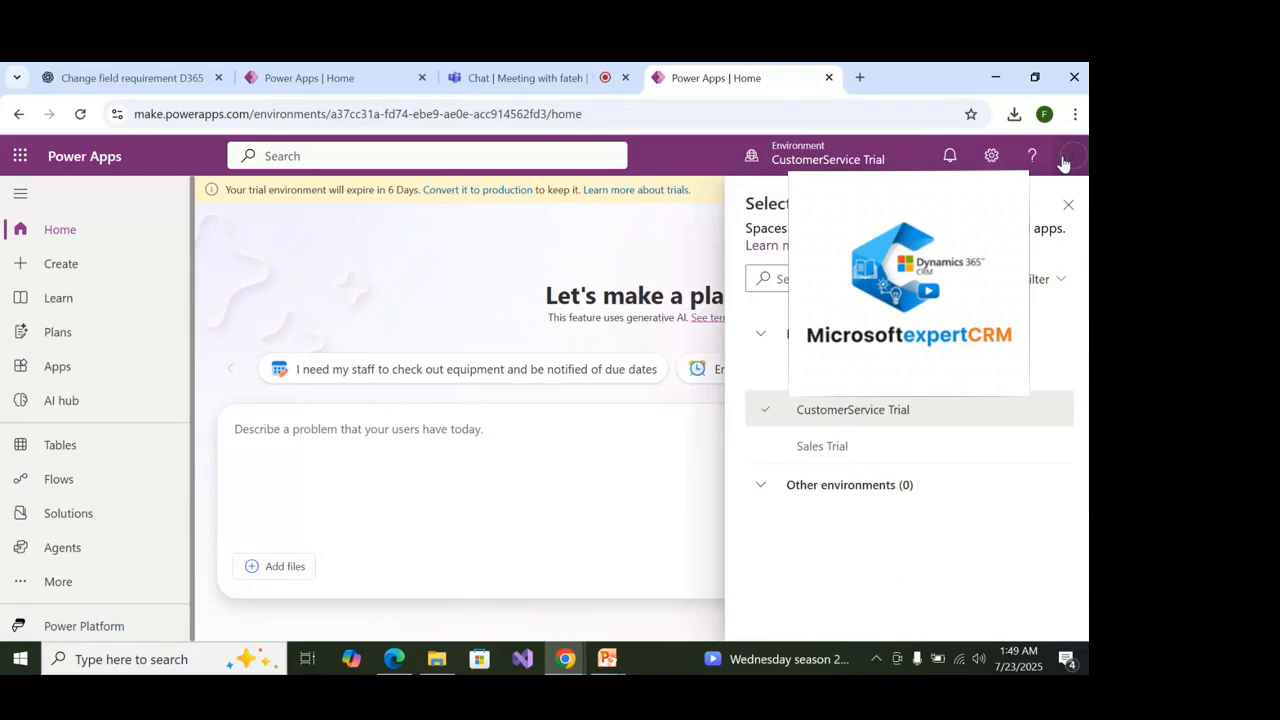
pyautogui.click(903, 157)
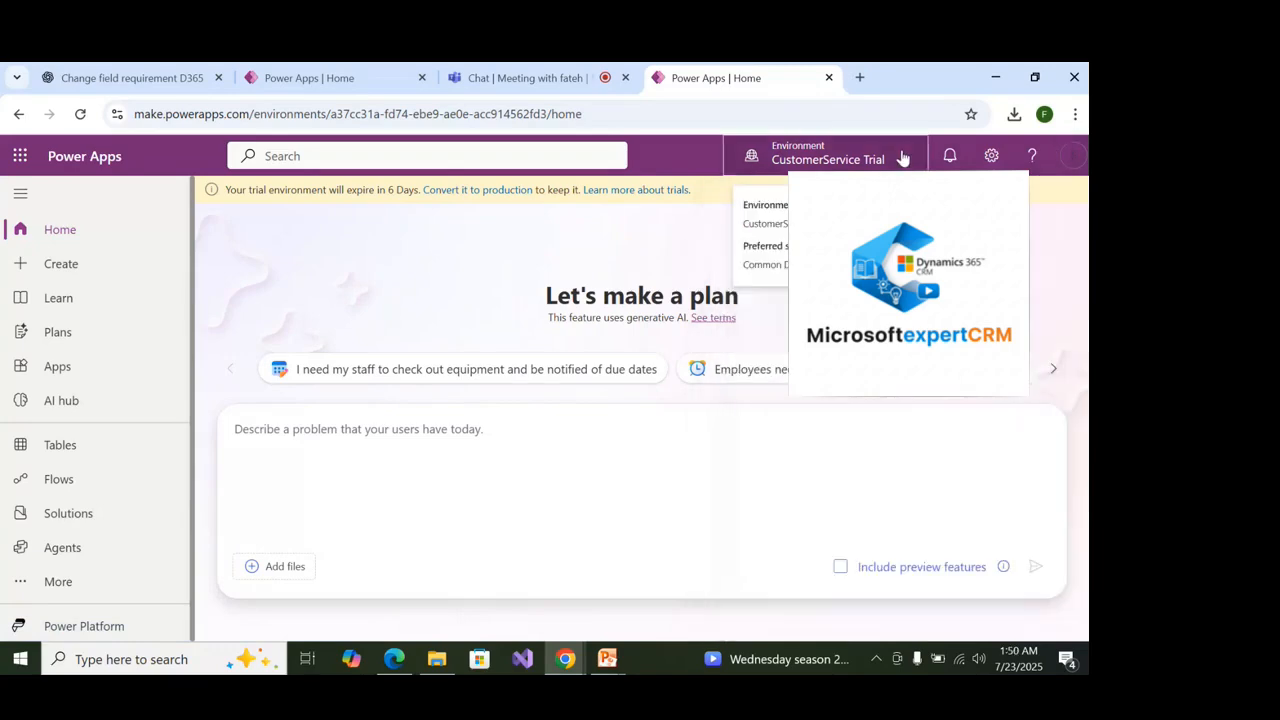
pyautogui.click(903, 157)
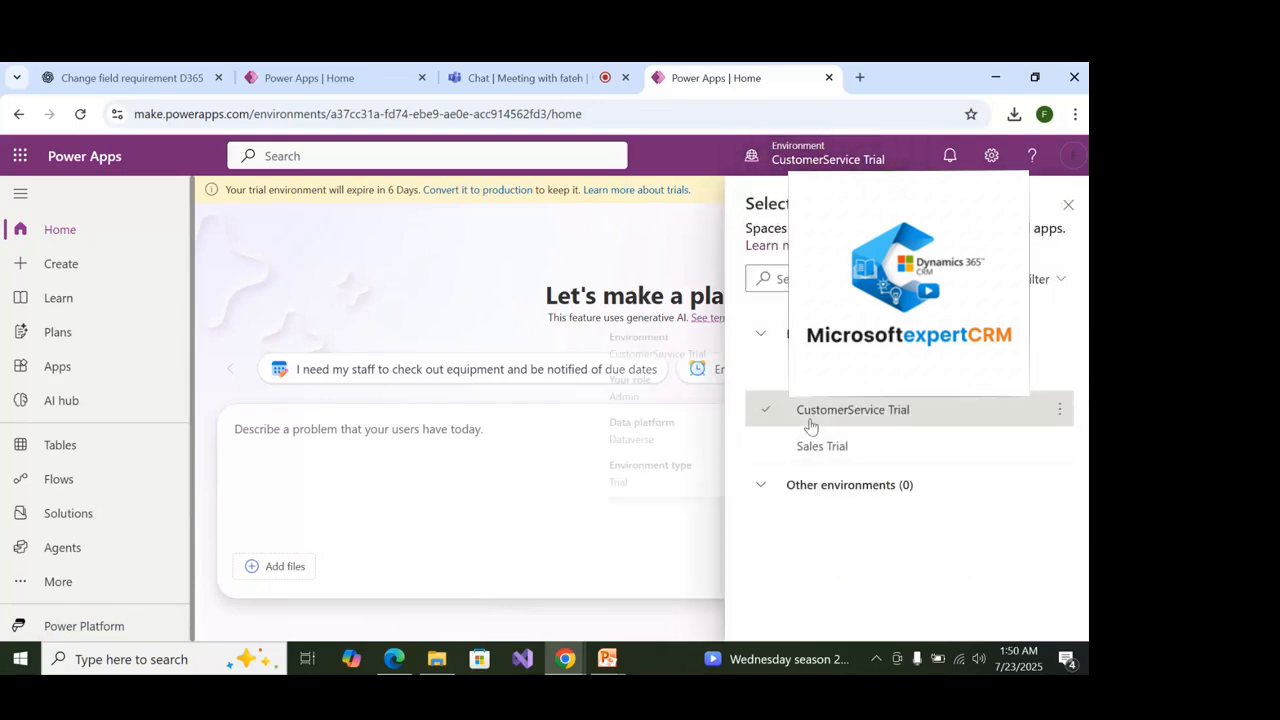
pyautogui.moveTo(810, 456)
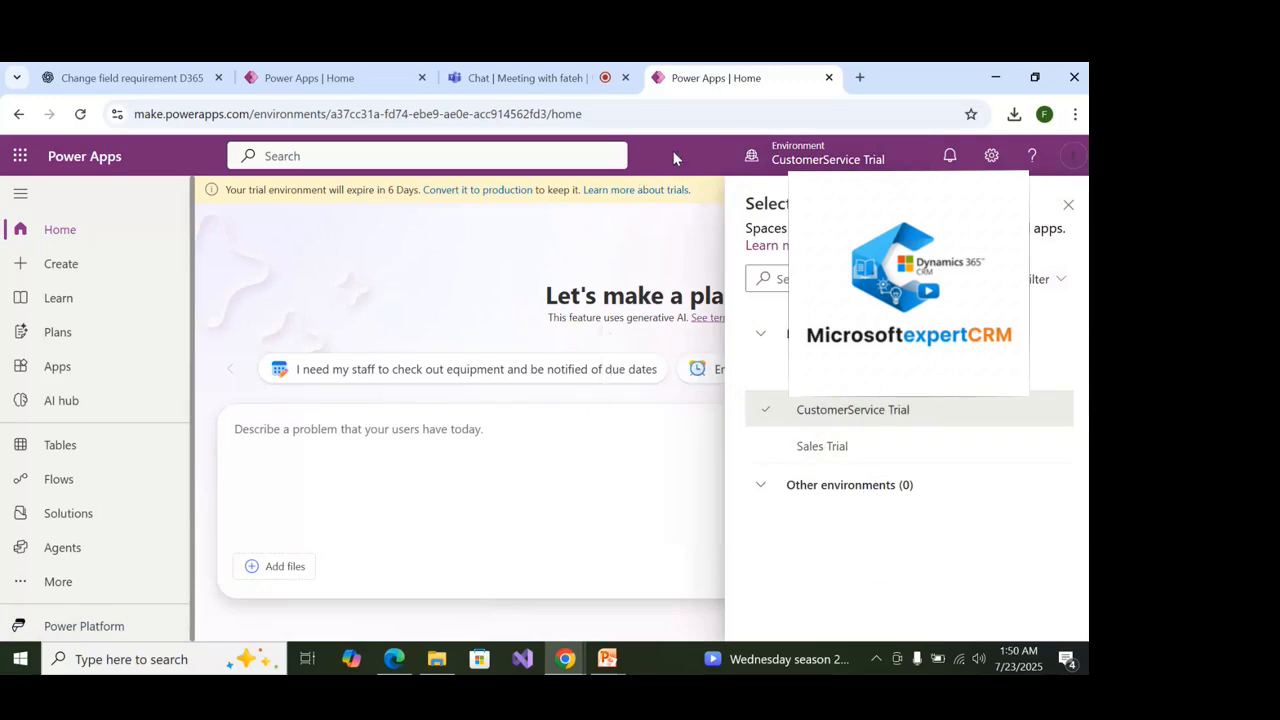
pyautogui.click(1068, 205)
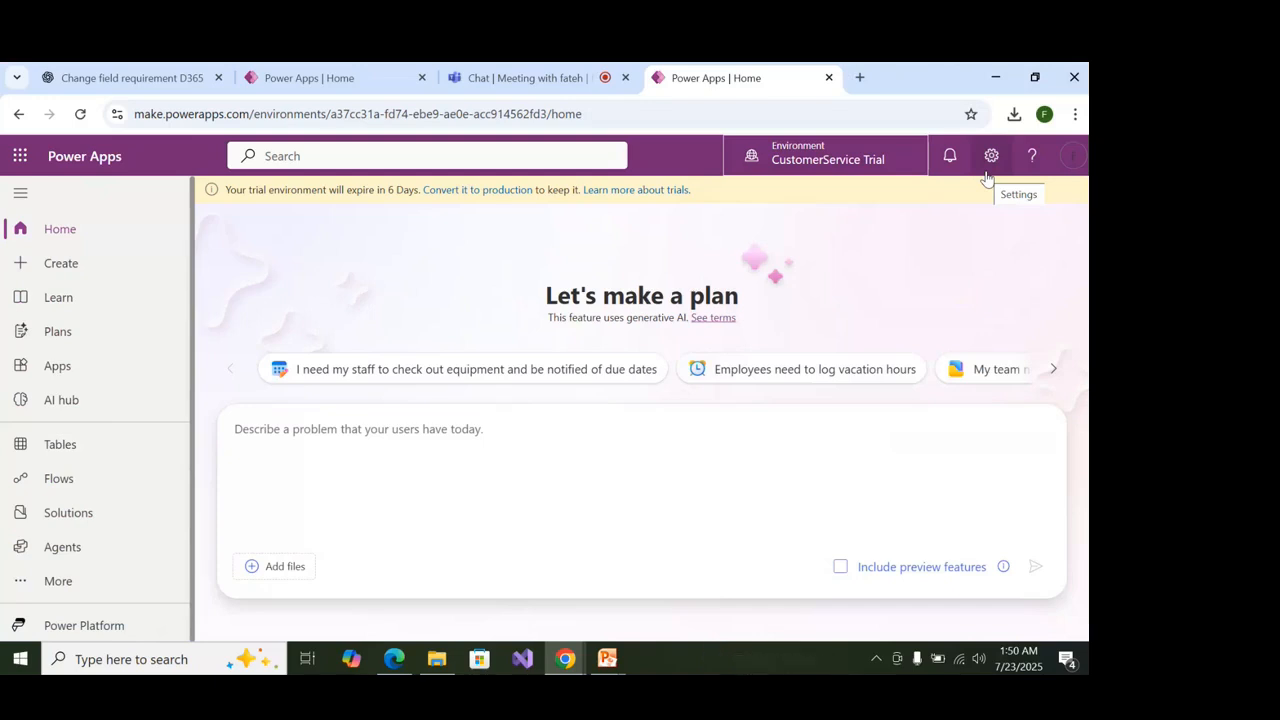
# Launch the Admin center from the Settings gear and dismiss its welcome popup.
pyautogui.click(989, 160)
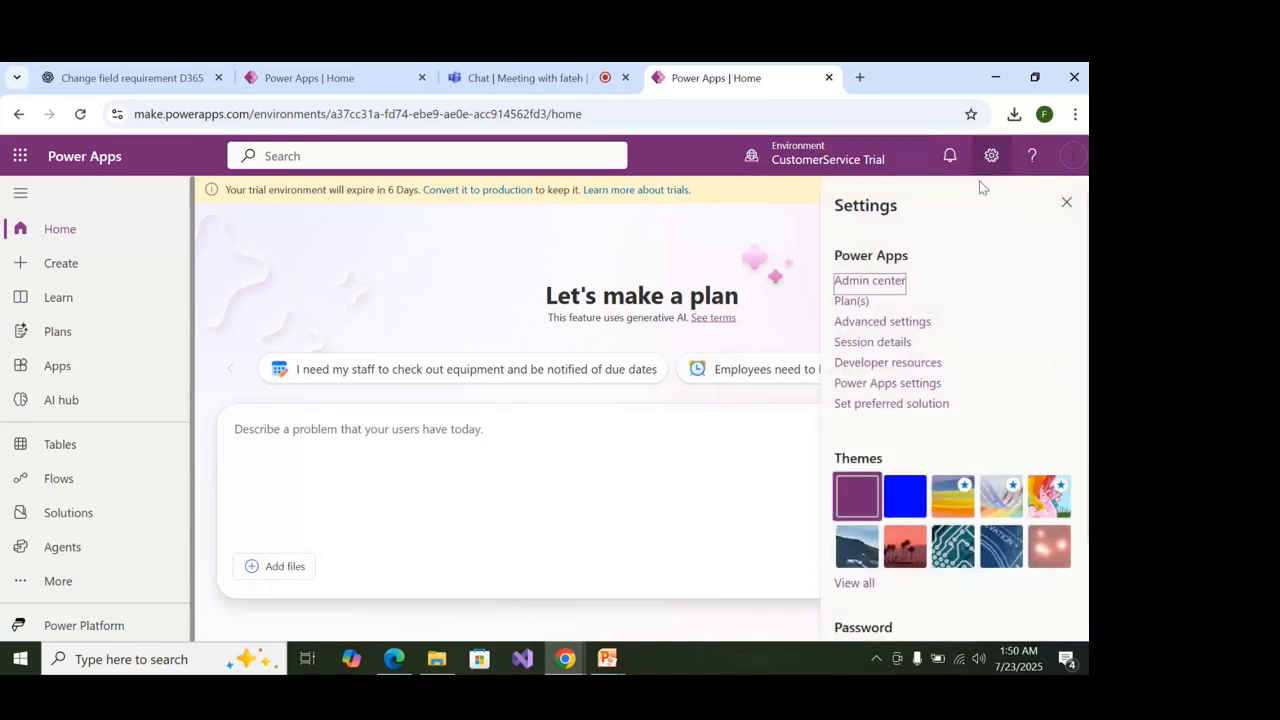
pyautogui.click(870, 281)
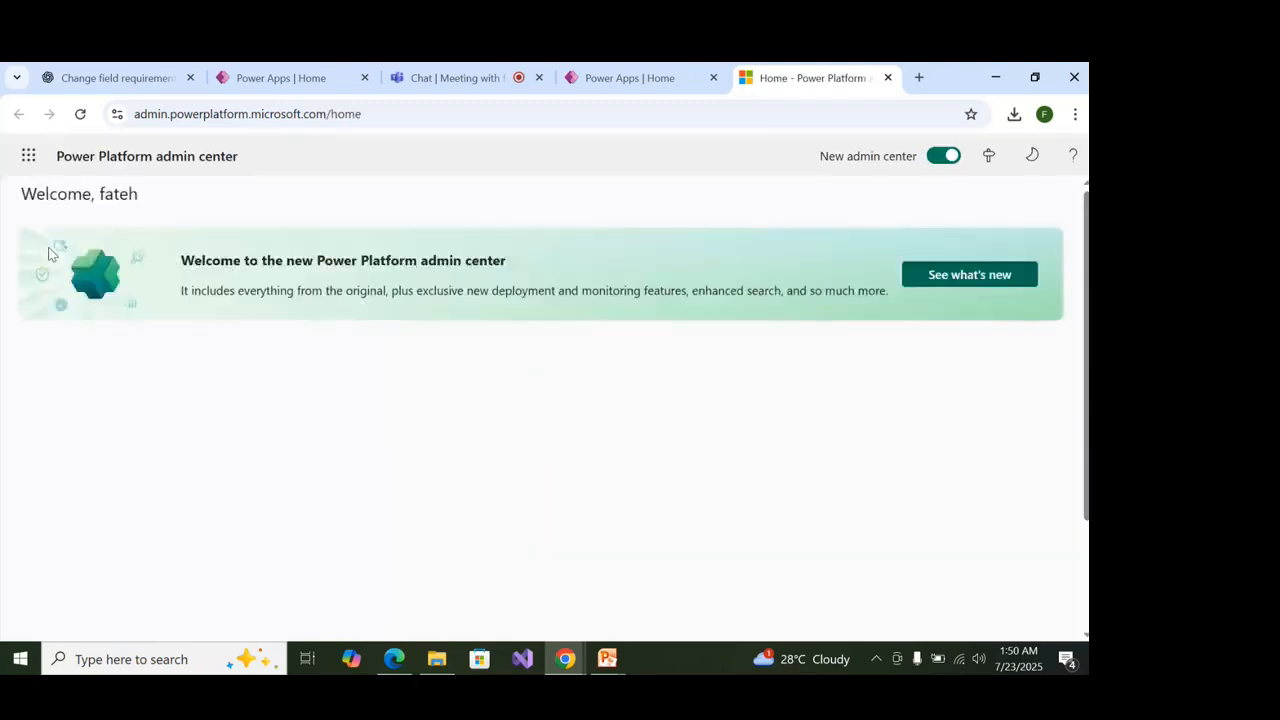
pyautogui.click(345, 242)
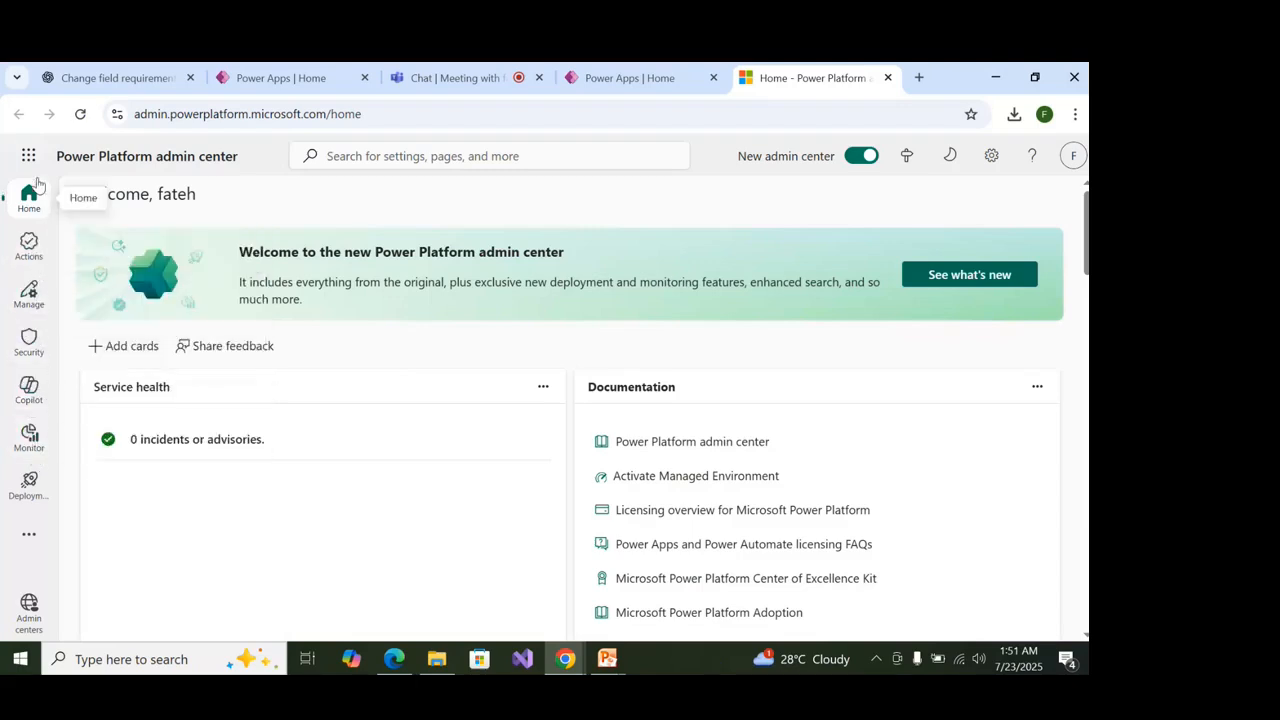
# Show the Environments list under Manage in the admin center.
pyautogui.click(30, 252)
pyautogui.click(29, 292)
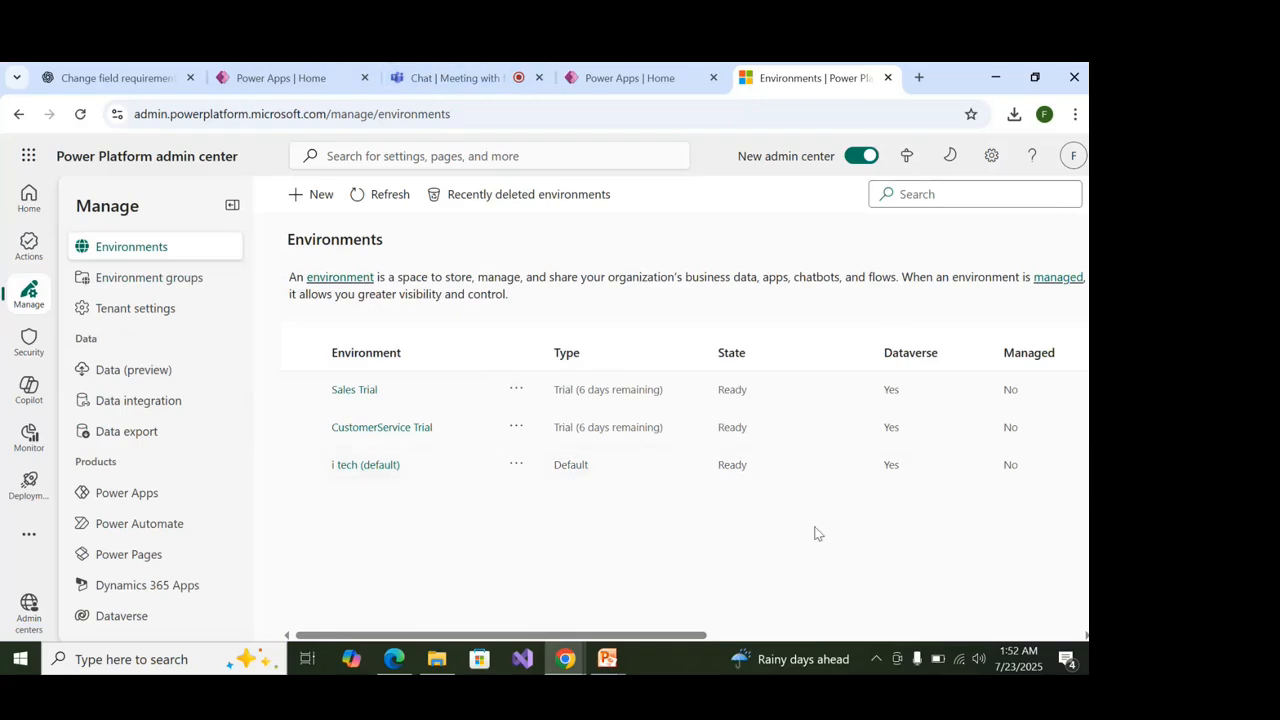
# Open the Sales Trial details page and launch its environment URL in a new tab.
pyautogui.click(354, 390)
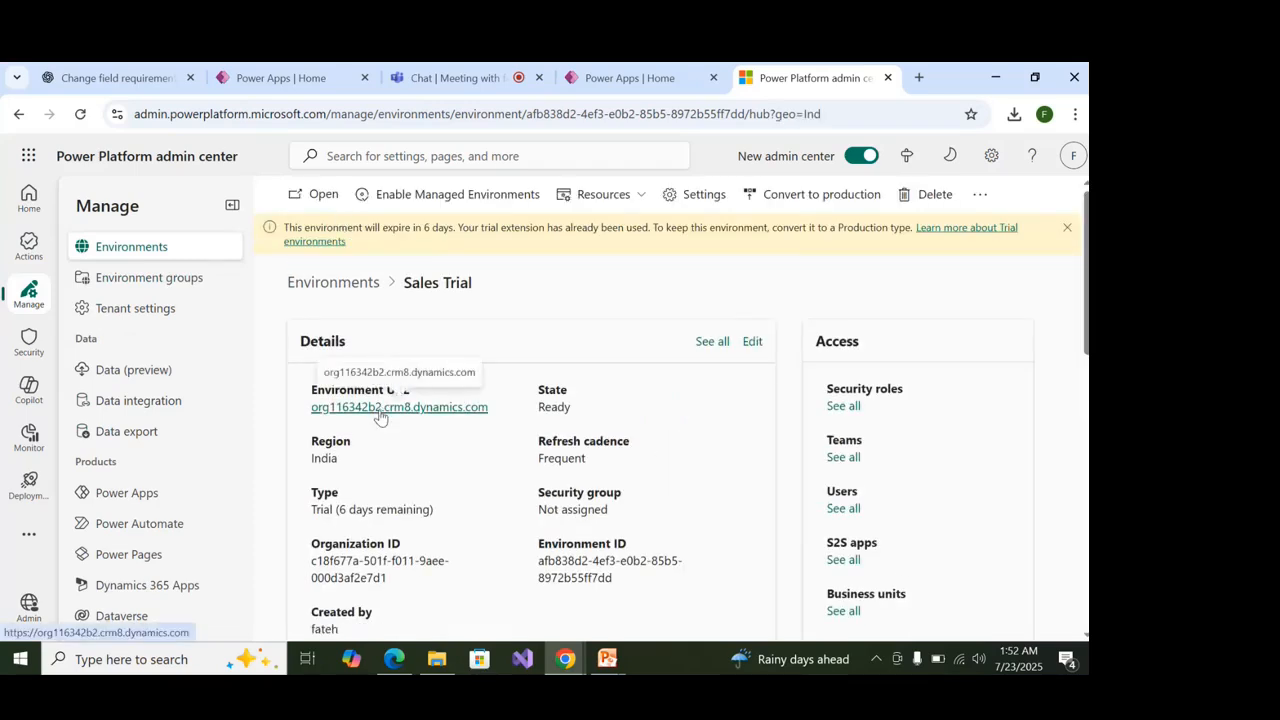
pyautogui.click(380, 410)
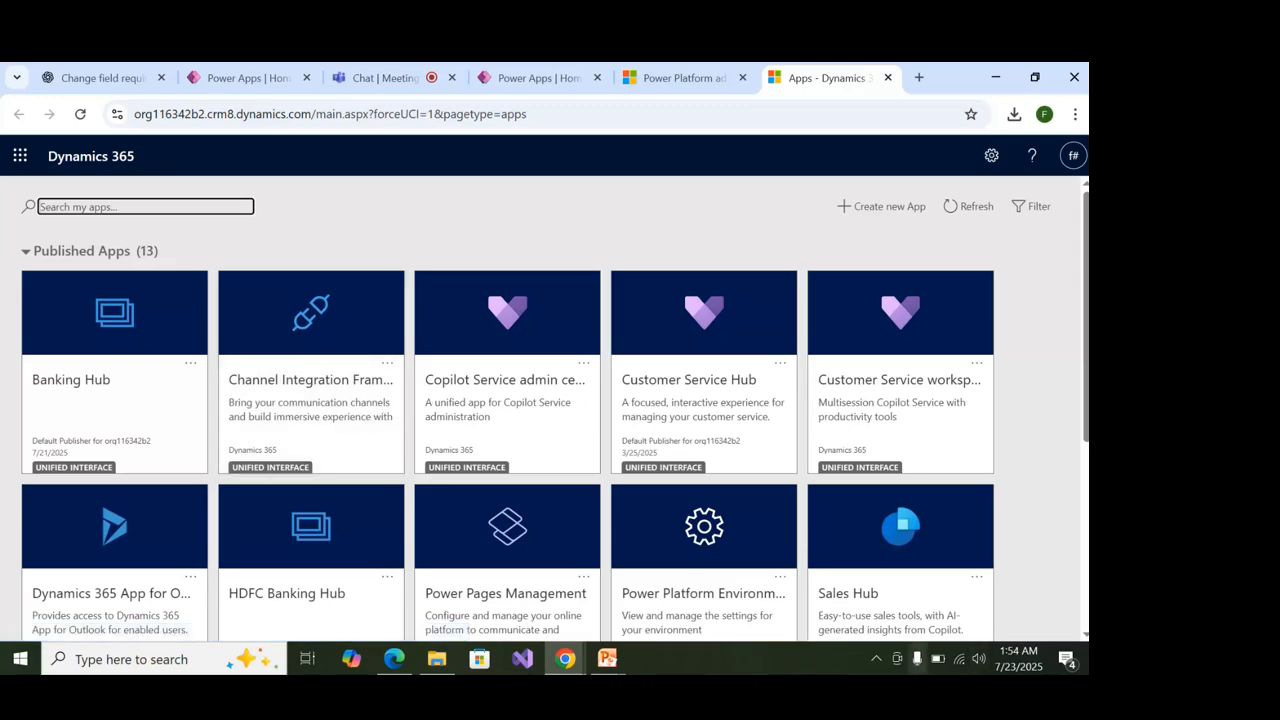
# Find the Sales trial tile in the Published Apps grid and open it.
pyautogui.scroll(-1, 370, 370)
pyautogui.scroll(-3, 505, 360)
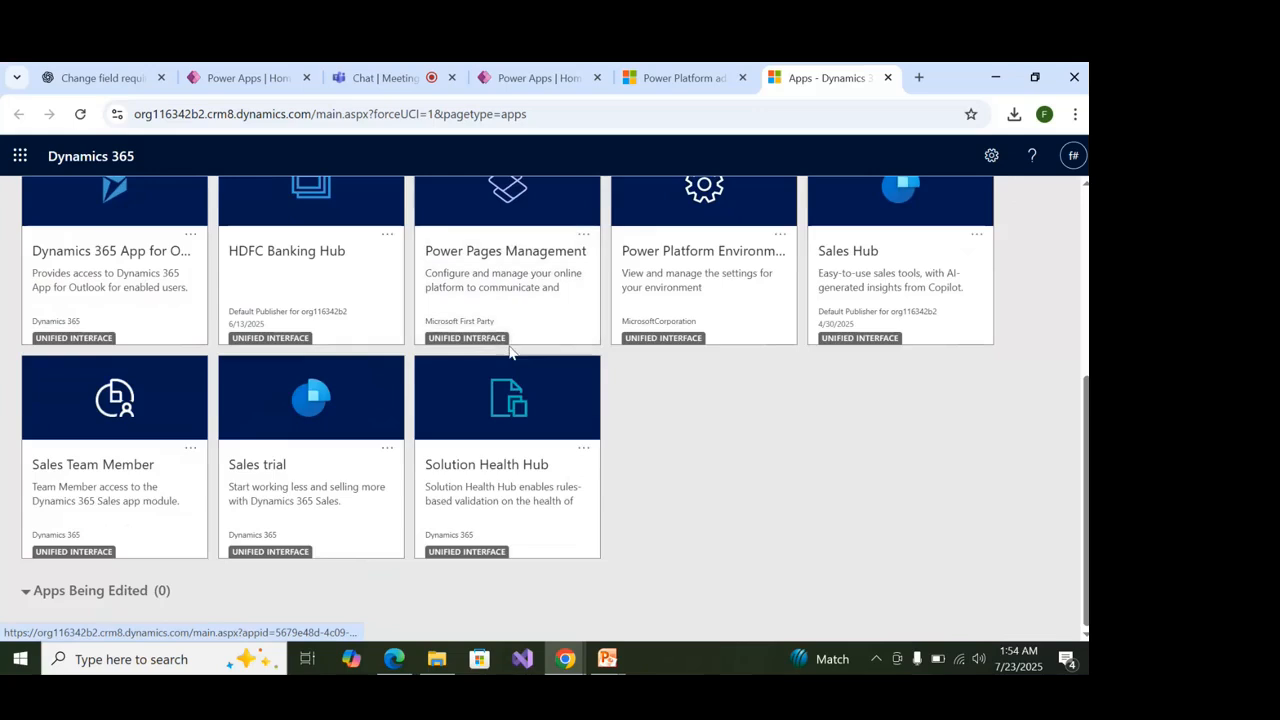
pyautogui.scroll(2, 505, 360)
pyautogui.scroll(3, 491, 428)
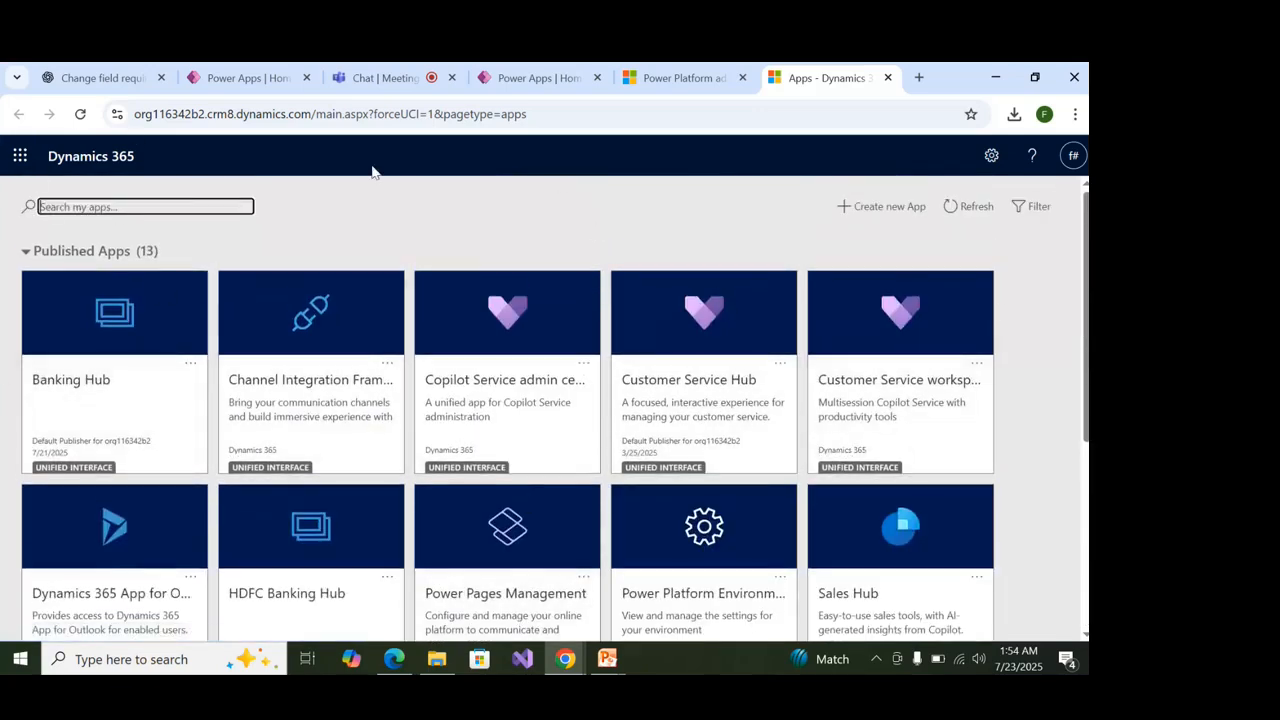
pyautogui.scroll(-3, 174, 275)
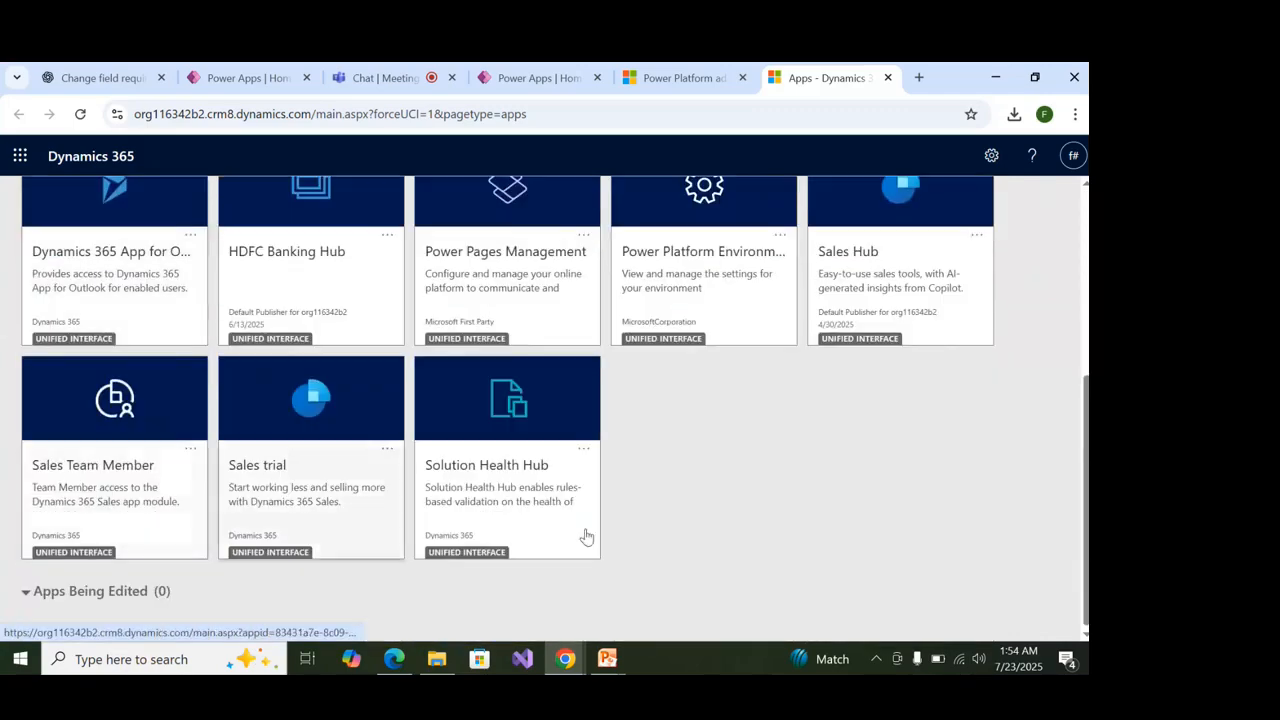
pyautogui.scroll(3, 660, 443)
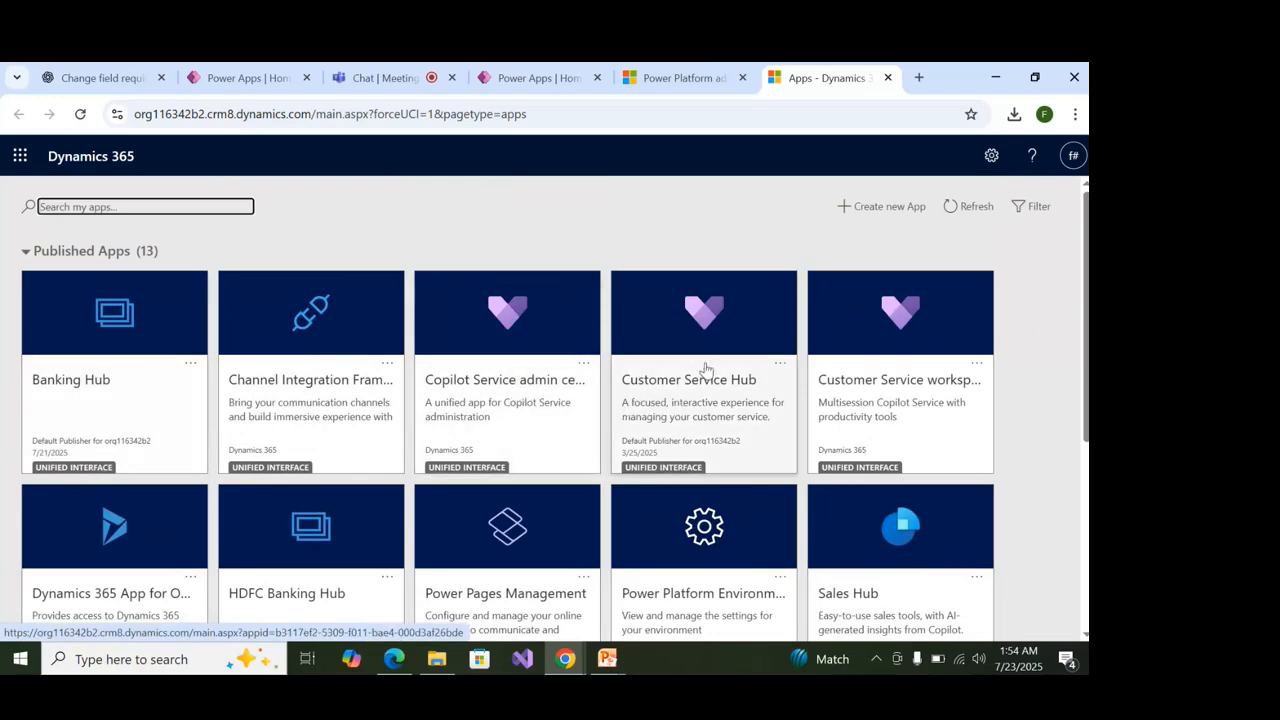
pyautogui.scroll(-2, 940, 390)
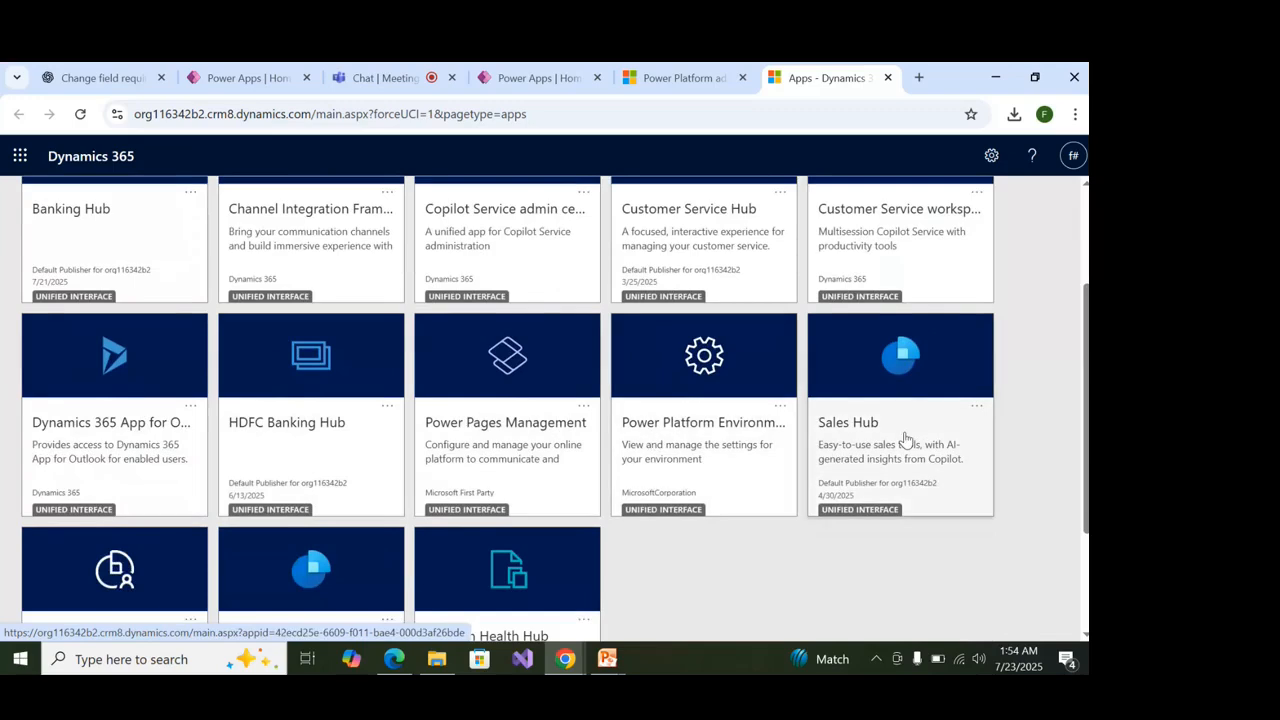
pyautogui.scroll(-1, 904, 437)
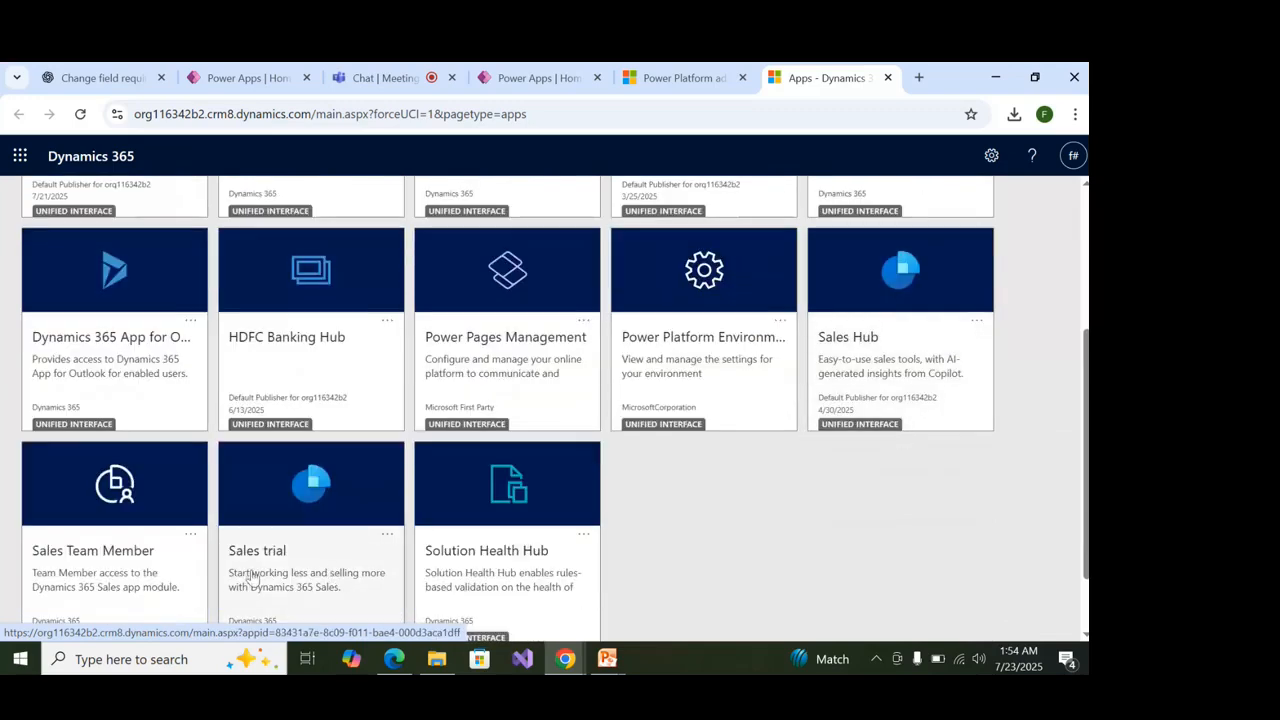
pyautogui.scroll(-1, 394, 491)
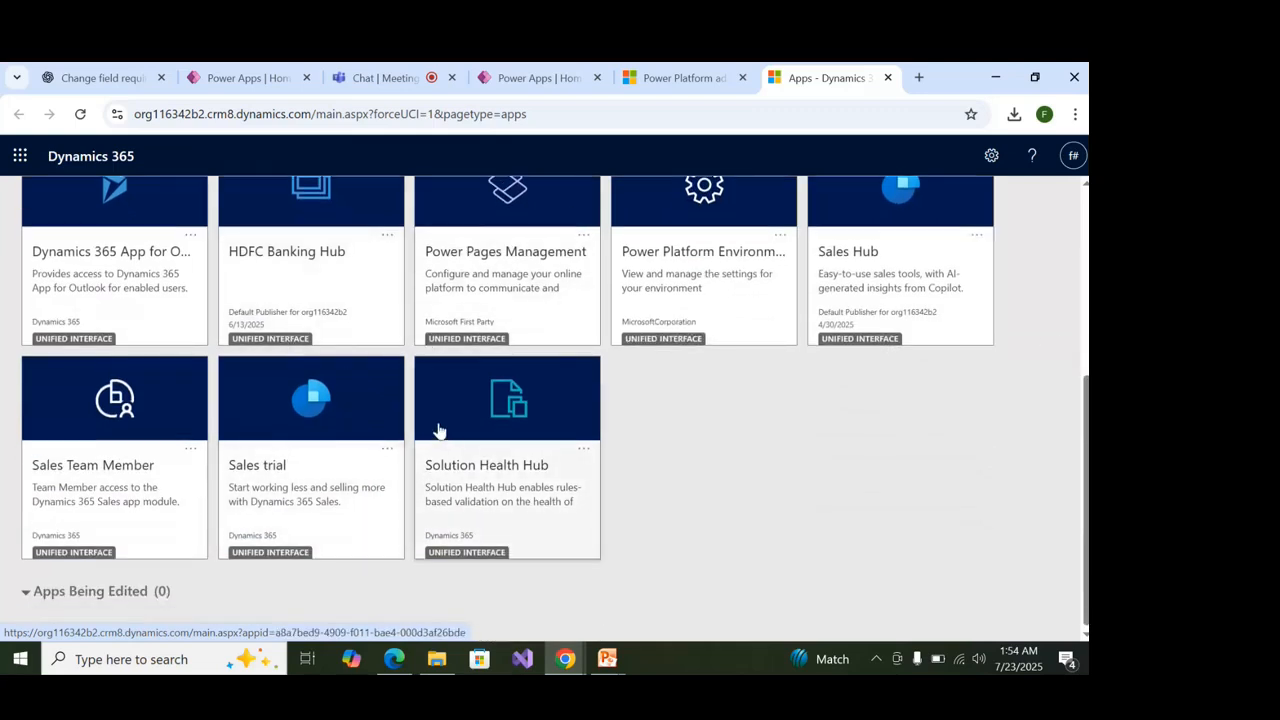
pyautogui.click(270, 465)
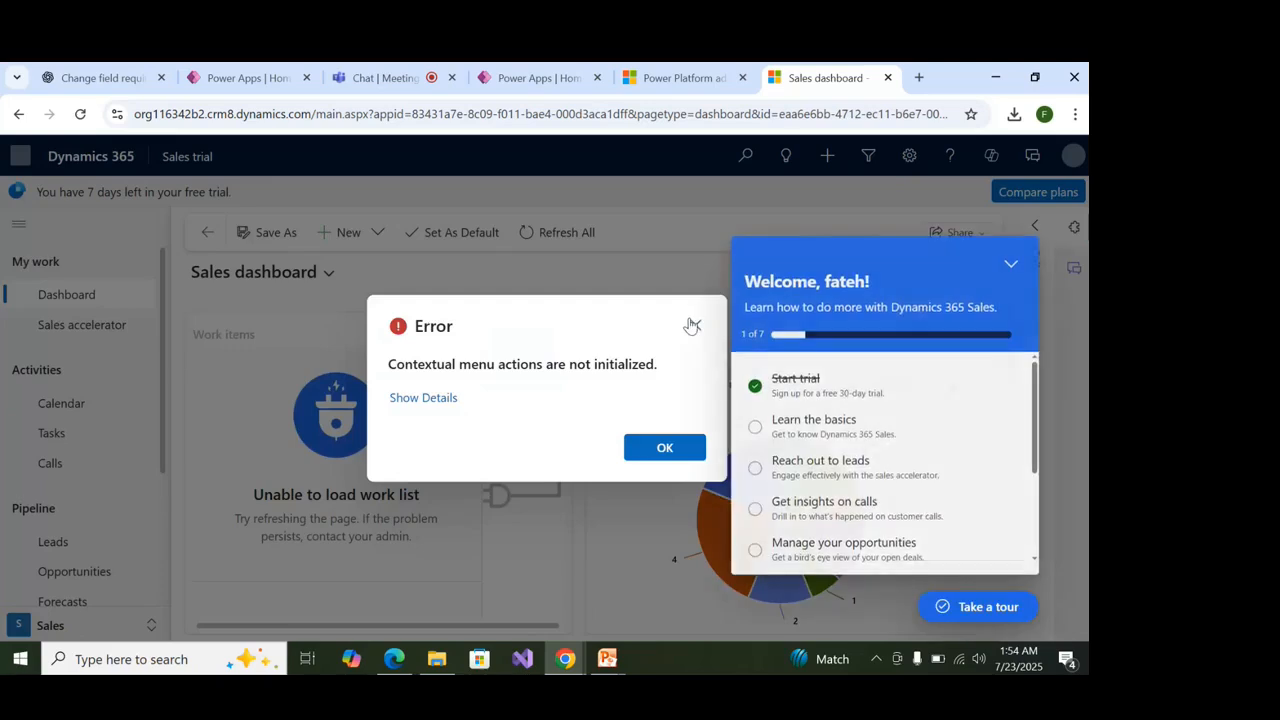
# Dismiss the error message, tour, welcome checklist and Copilot panel on the Sales dashboard.
pyautogui.click(692, 326)
pyautogui.click(125, 634)
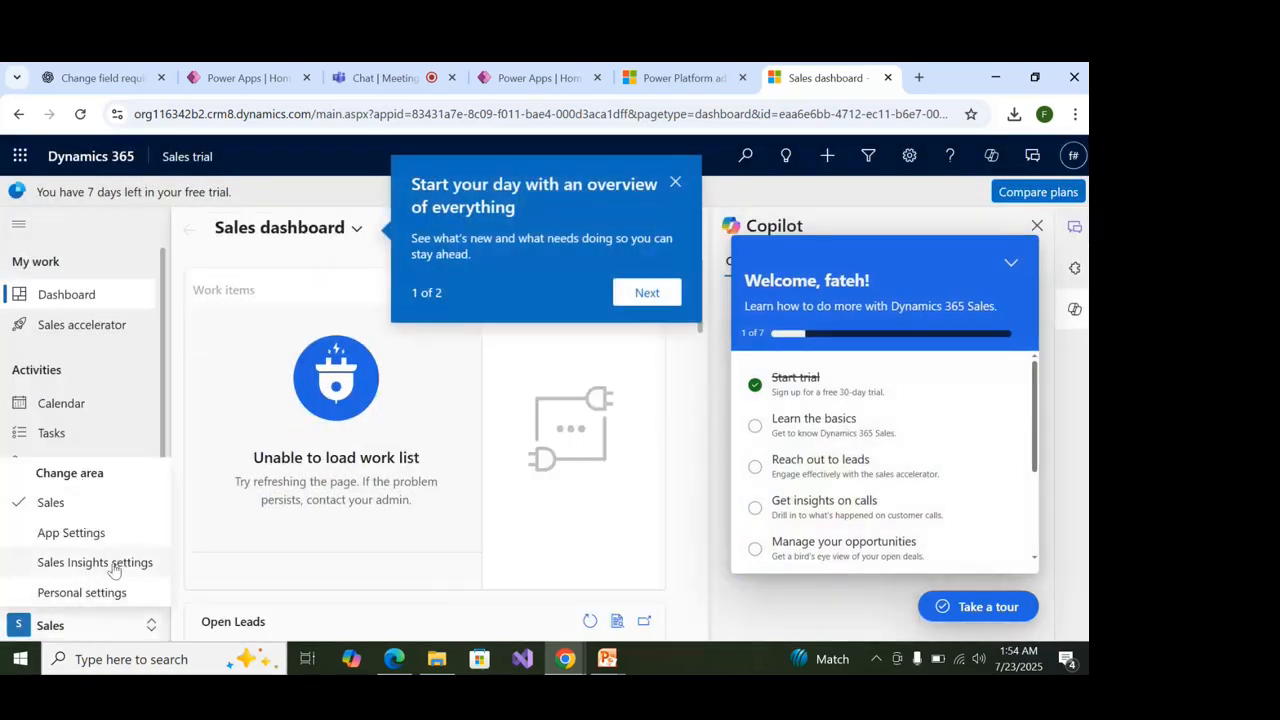
pyautogui.click(145, 627)
pyautogui.moveTo(10, 260); pyautogui.dragTo(75, 258)
pyautogui.moveTo(112, 301); pyautogui.dragTo(3, 301)
pyautogui.click(143, 357)
pyautogui.click(695, 326)
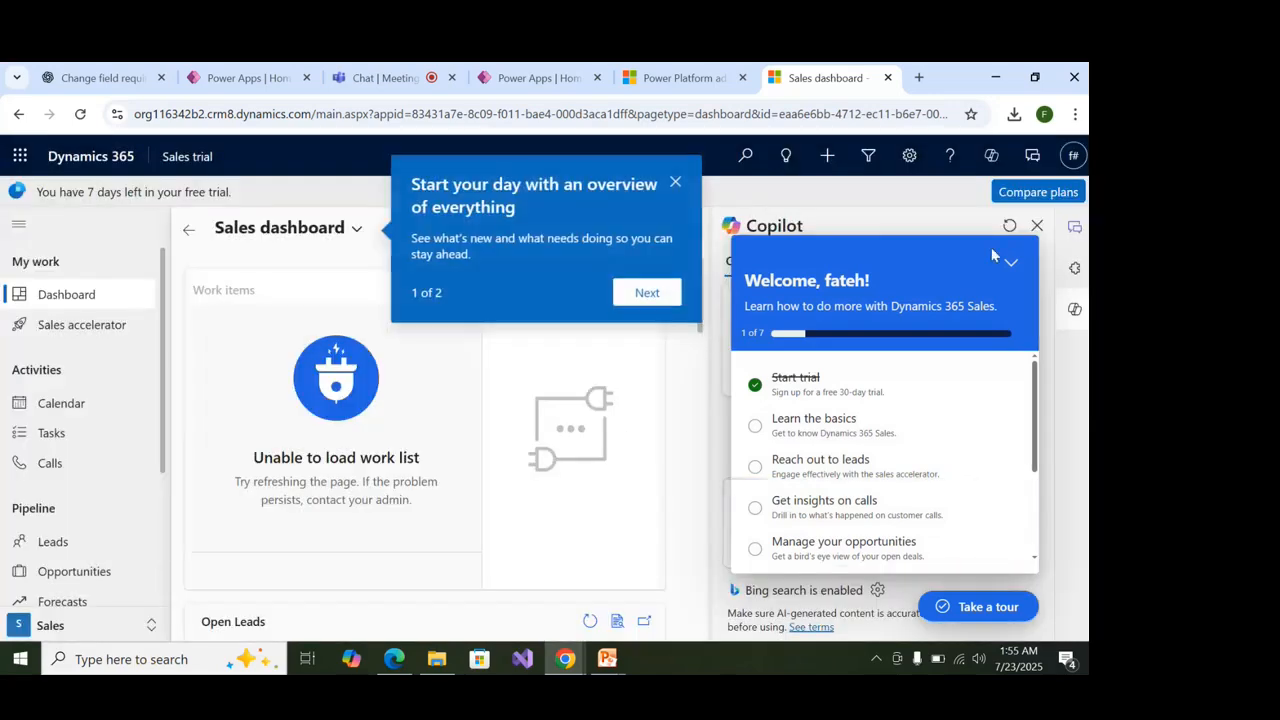
pyautogui.click(675, 181)
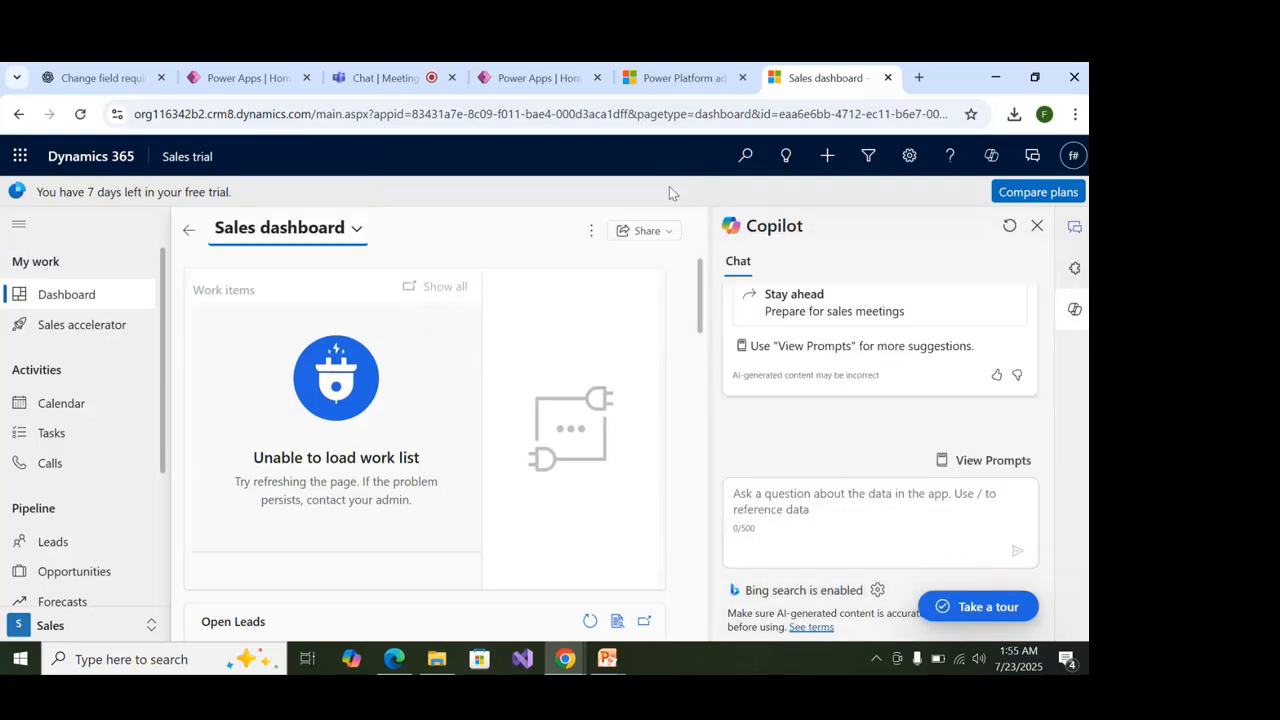
pyautogui.click(1075, 309)
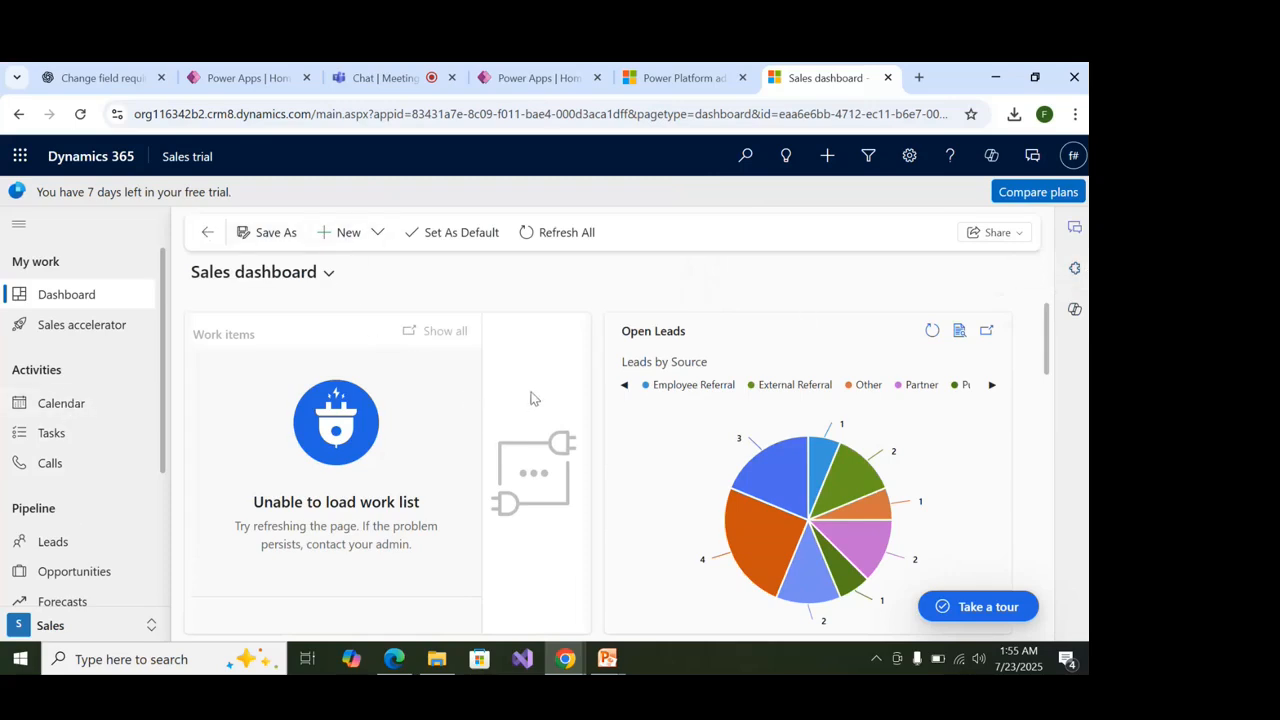
# Scroll the Sales dashboard through Open Leads, Recent calls and the Pipeline by stage chart.
pyautogui.scroll(-10, 531, 400)
pyautogui.scroll(3, 531, 402)
pyautogui.scroll(7, 534, 410)
pyautogui.scroll(-2, 511, 470)
pyautogui.scroll(2, 508, 440)
pyautogui.moveTo(817, 584)
pyautogui.scroll(-1, 771, 417)
pyautogui.scroll(-5, 747, 375)
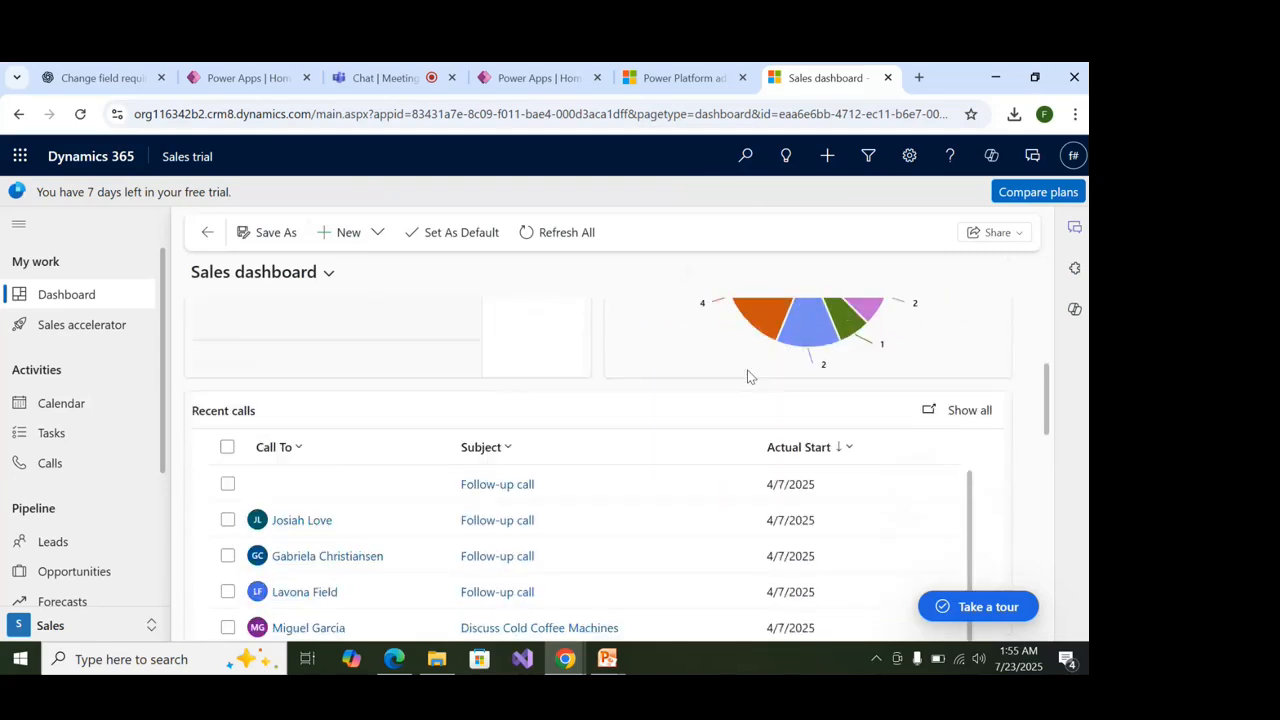
pyautogui.scroll(6, 740, 389)
pyautogui.scroll(-3, 738, 390)
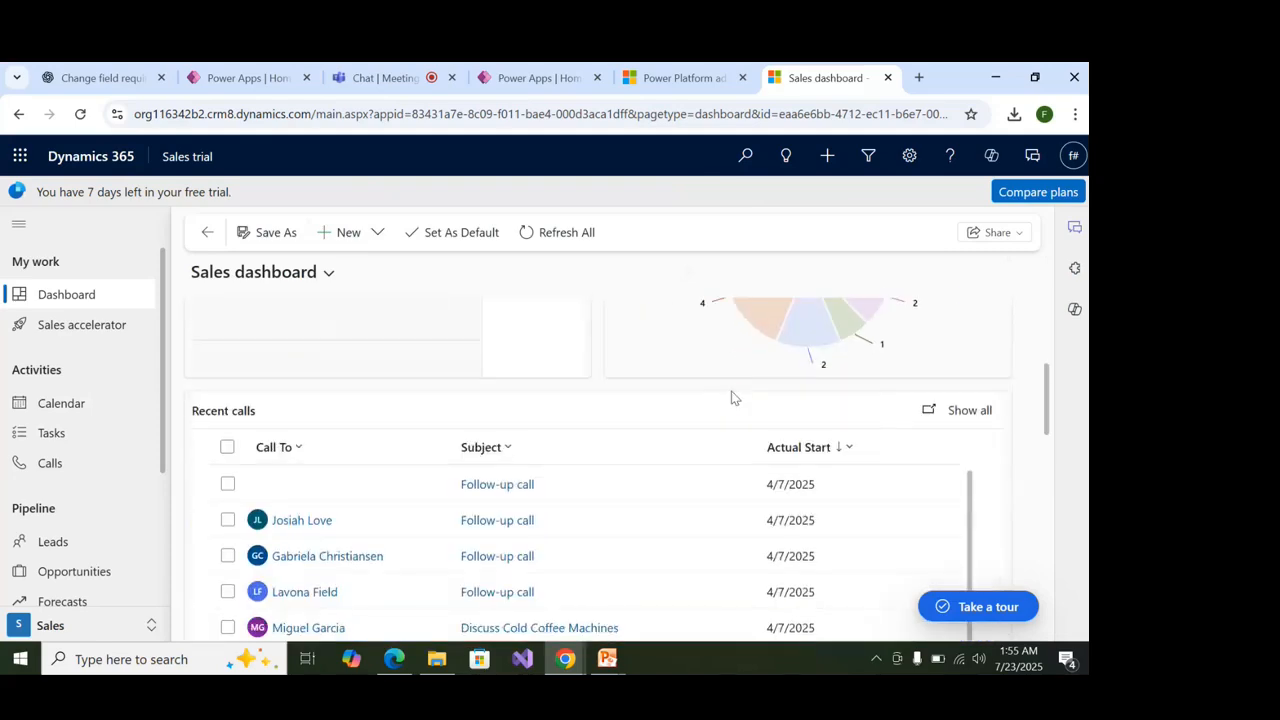
pyautogui.scroll(-2, 537, 443)
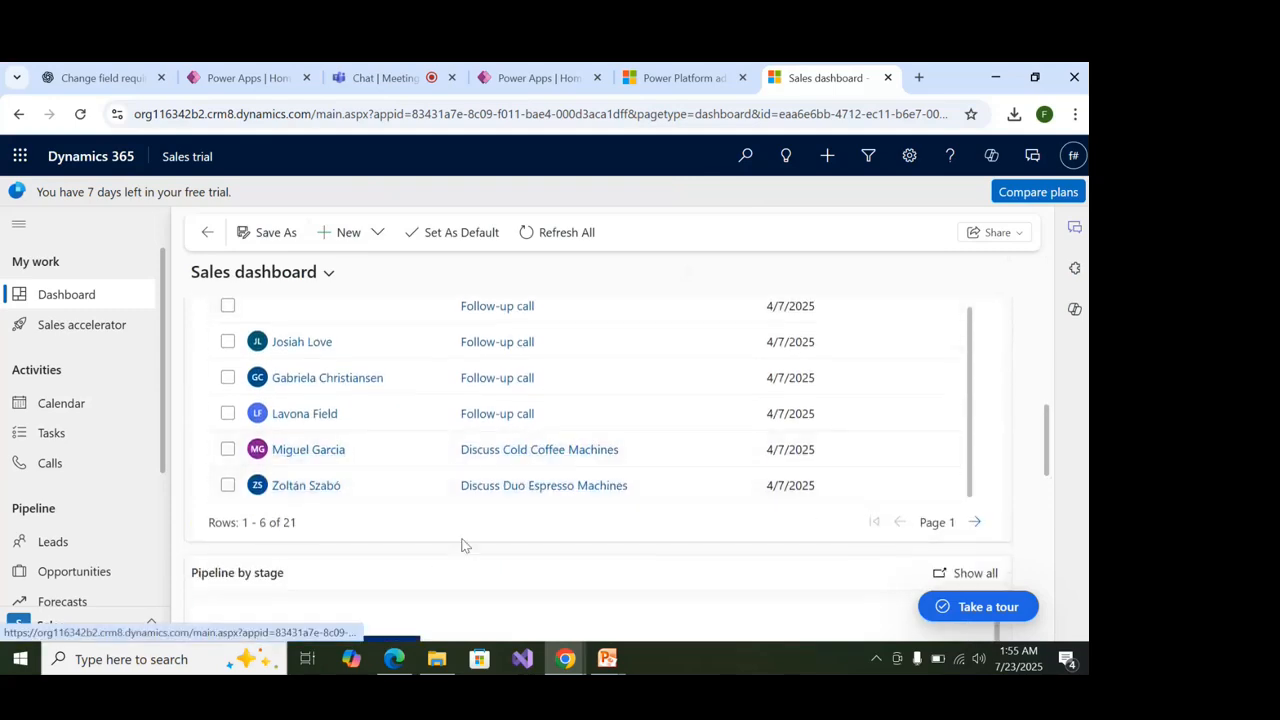
pyautogui.scroll(-3, 460, 545)
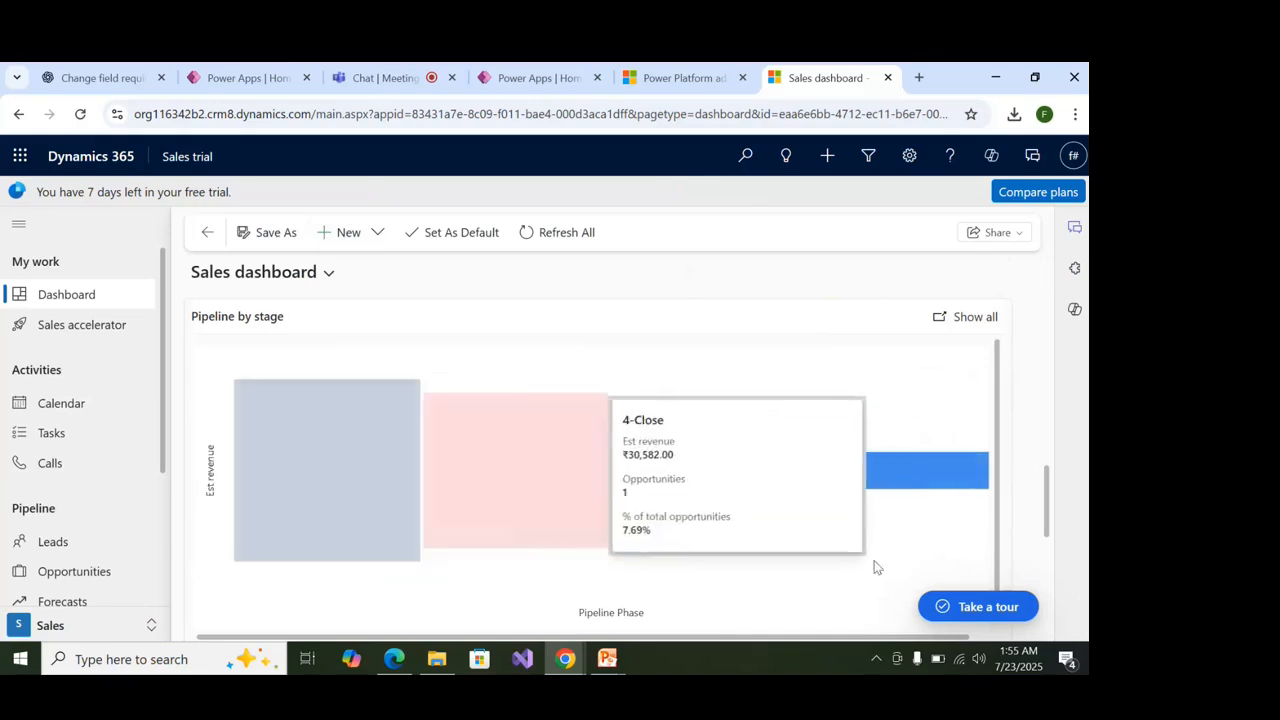
pyautogui.scroll(-1, 299, 577)
pyautogui.scroll(-1, 296, 577)
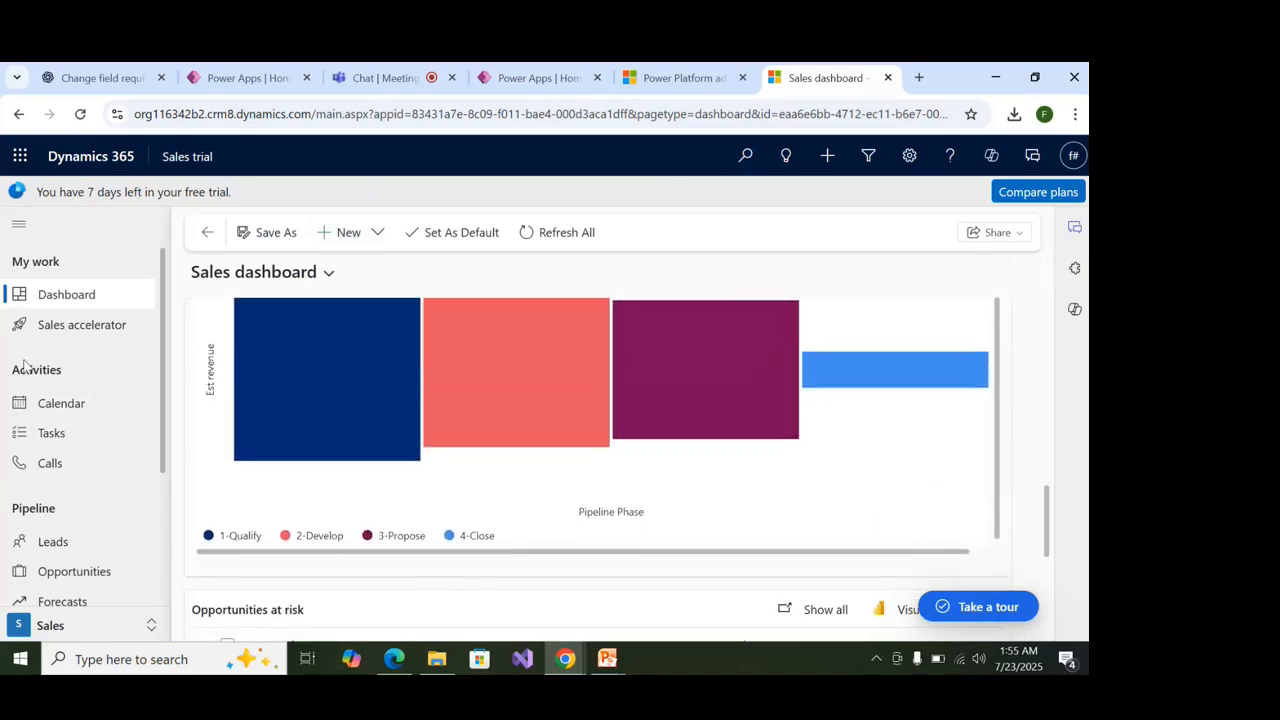
# View the My Appointments calendar, then the My Tasks list.
pyautogui.click(72, 412)
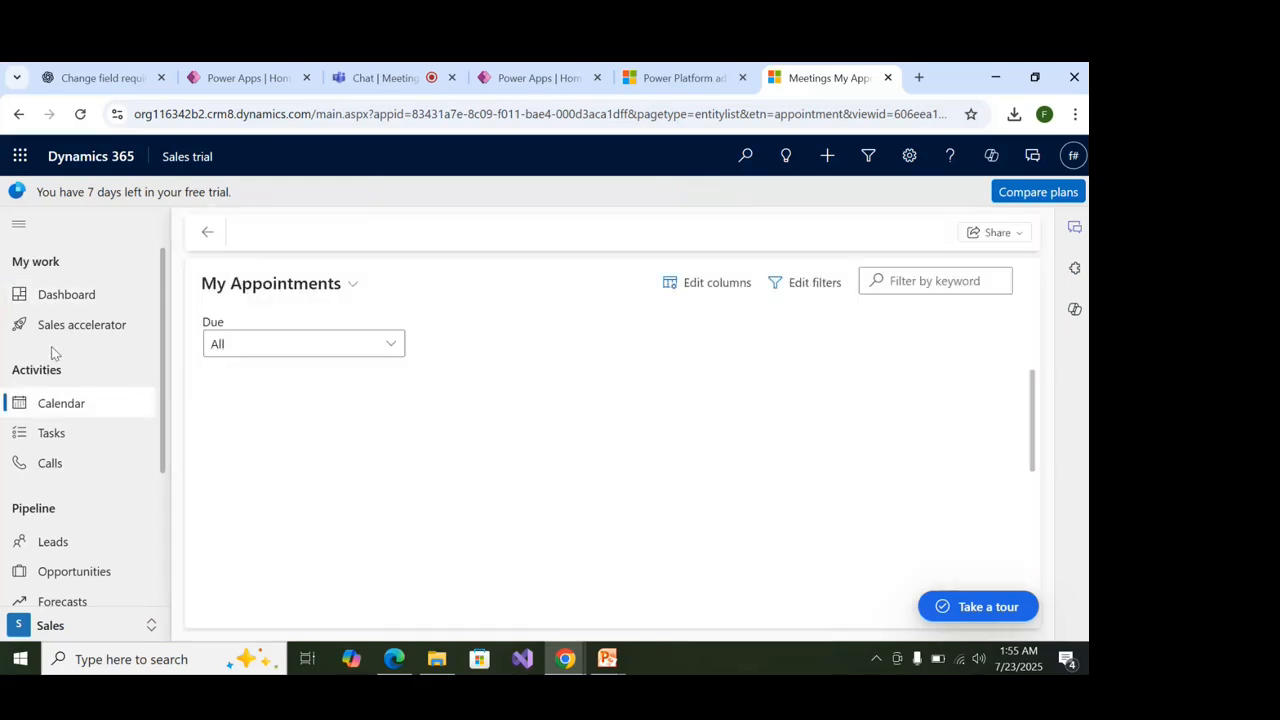
pyautogui.scroll(4, 580, 500)
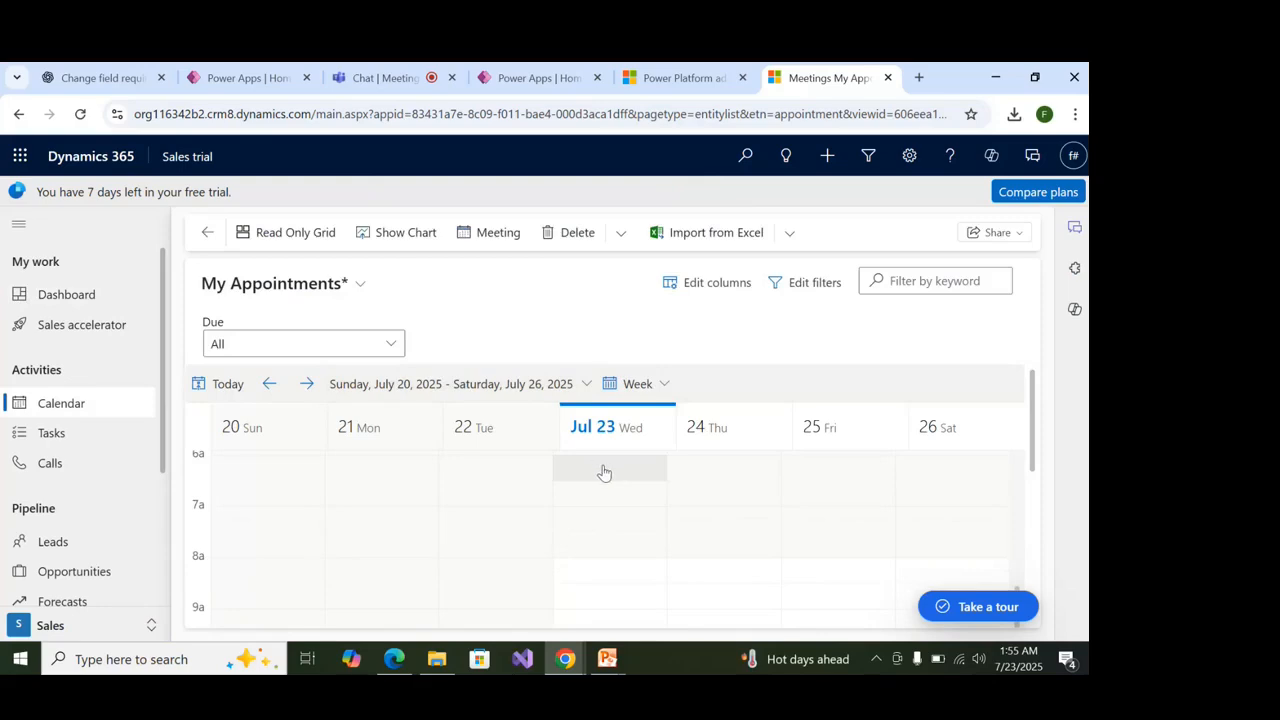
pyautogui.click(74, 445)
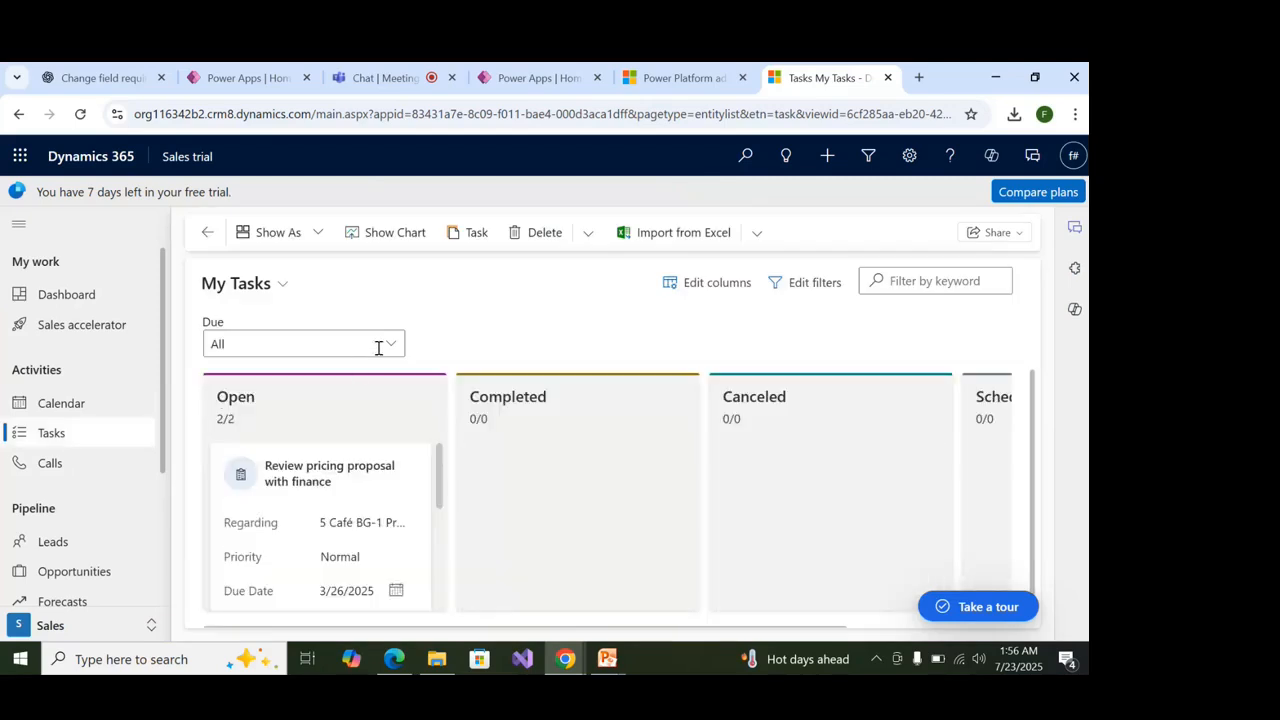
# Scroll the sitemap and go to the My Active Accounts list.
pyautogui.scroll(-1, 531, 518)
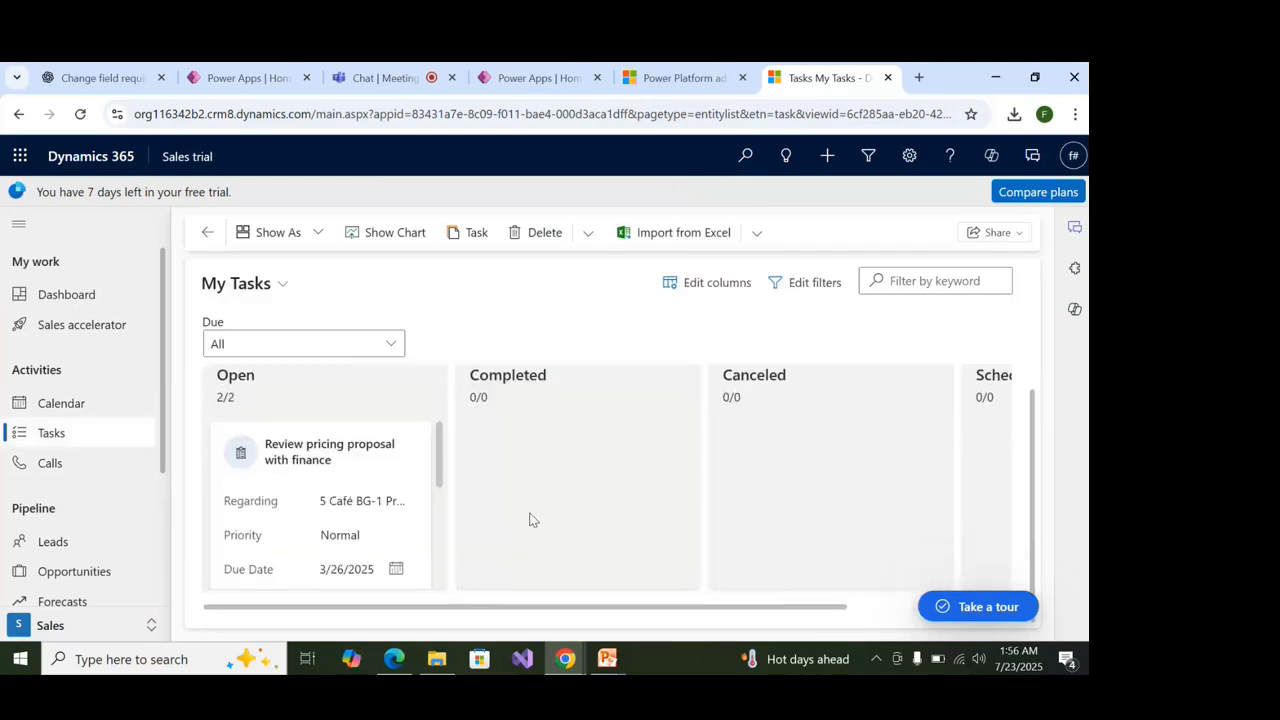
pyautogui.scroll(-2, 119, 492)
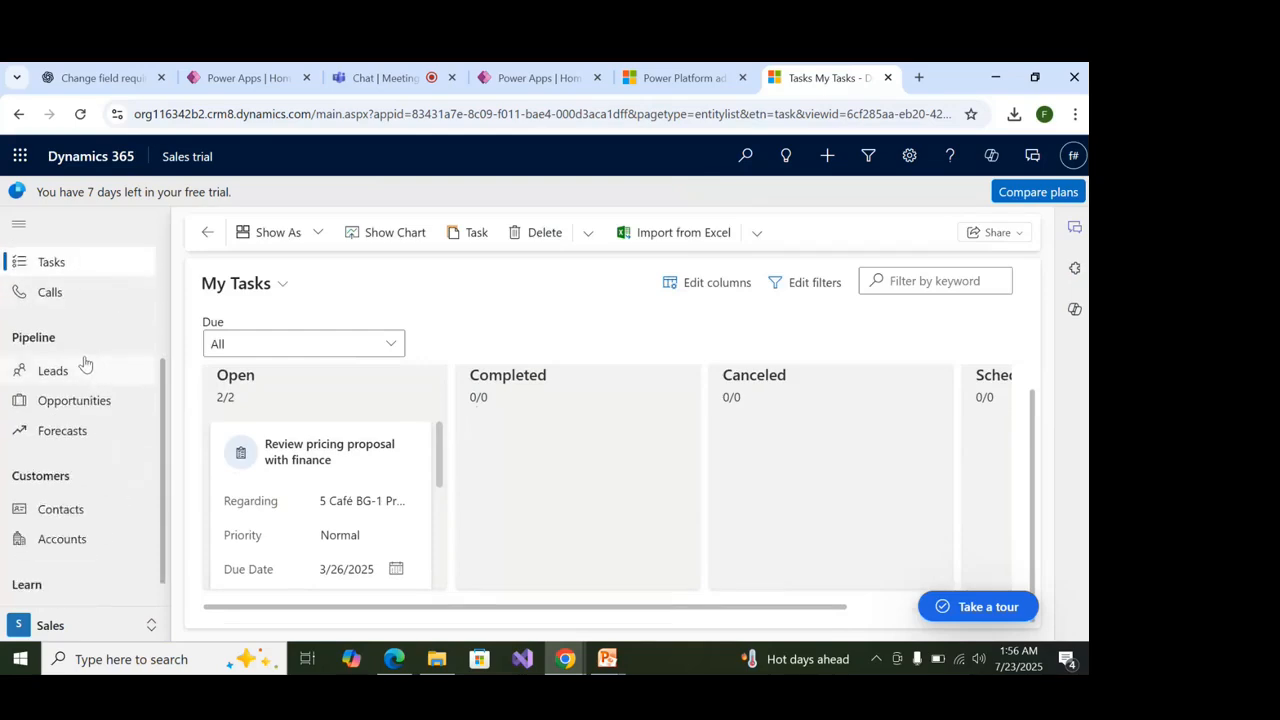
pyautogui.scroll(-1, 88, 425)
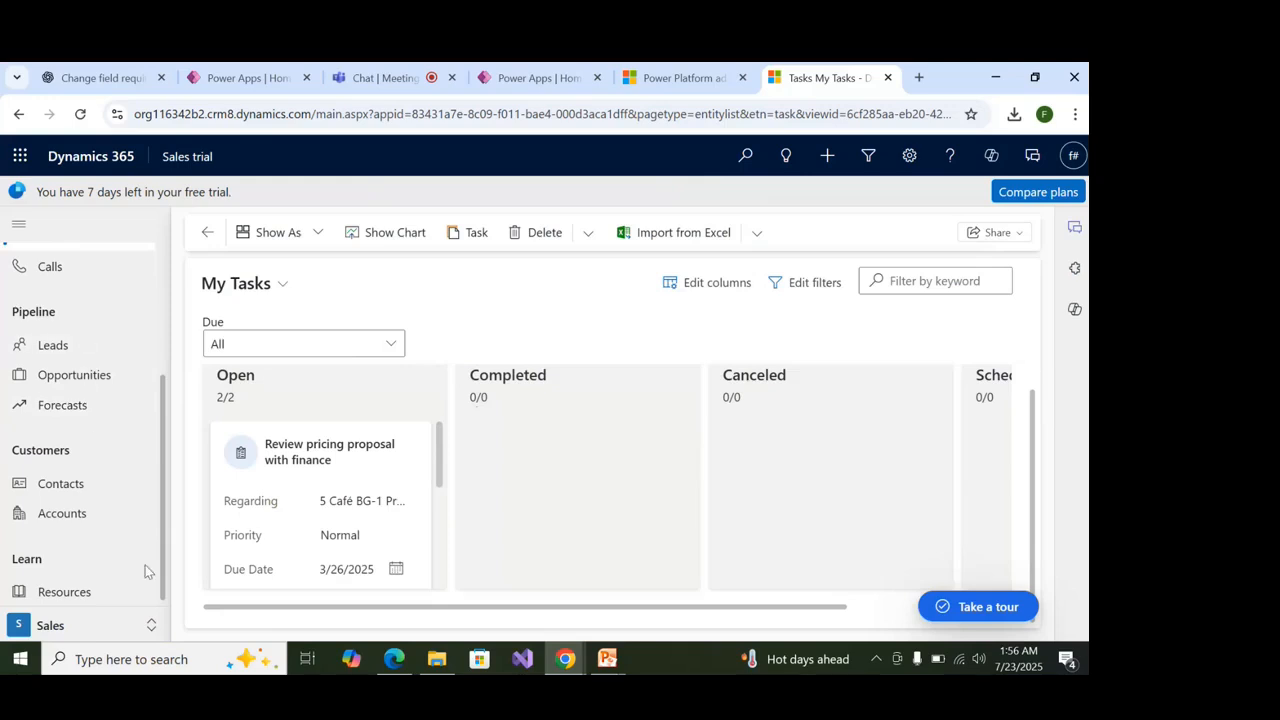
pyautogui.scroll(2, 104, 537)
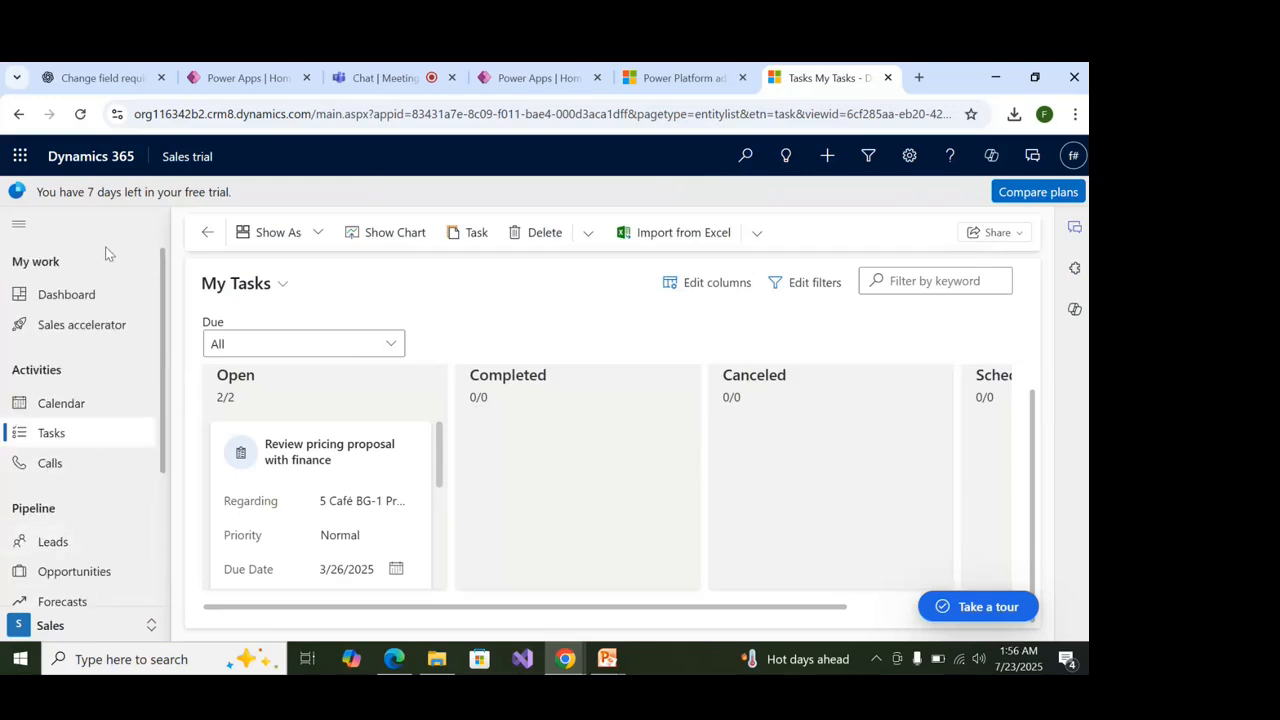
pyautogui.scroll(-2, 75, 564)
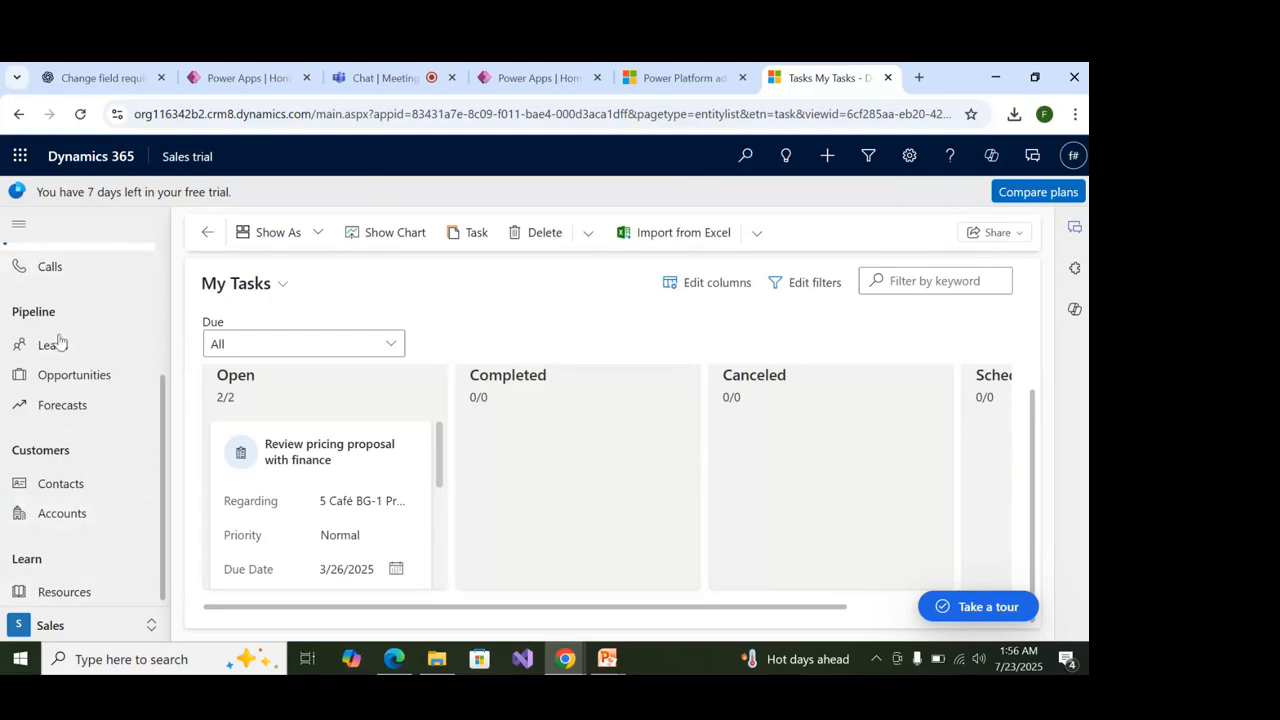
pyautogui.scroll(2, 100, 277)
pyautogui.scroll(-2, 106, 320)
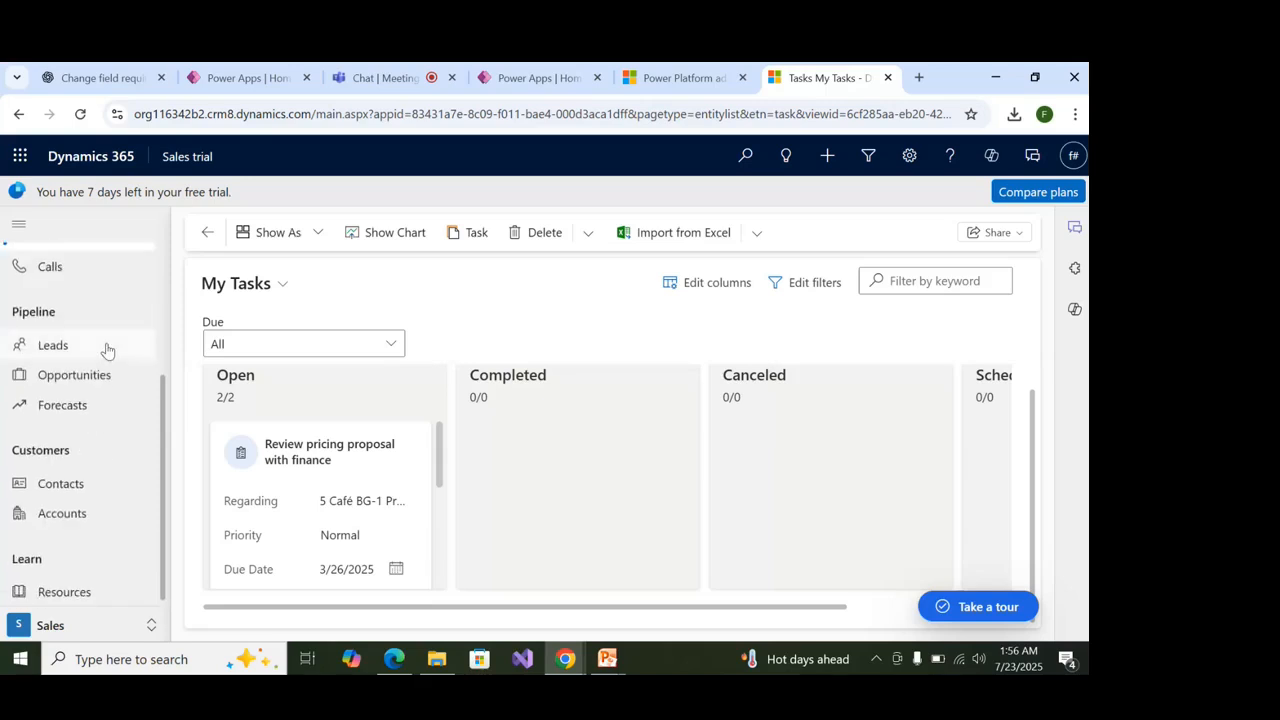
pyautogui.click(65, 512)
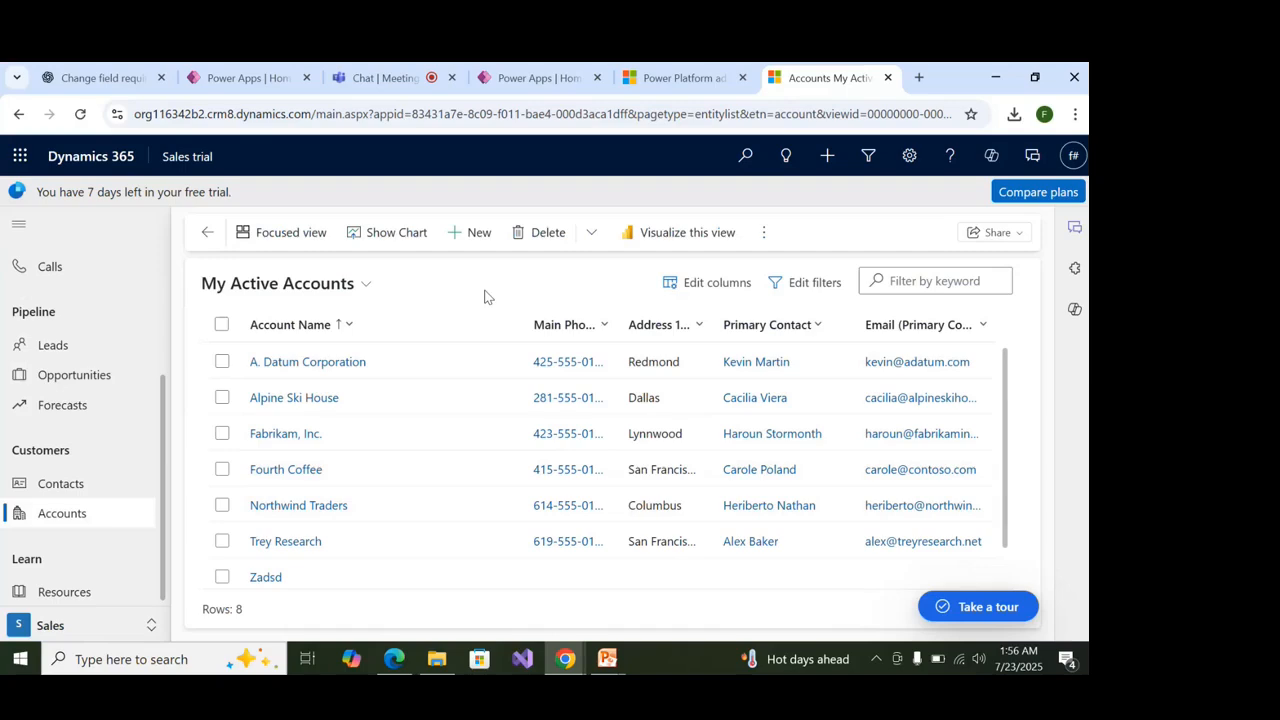
# Switch to the Contacts list and scroll through the active contacts.
pyautogui.click(60, 485)
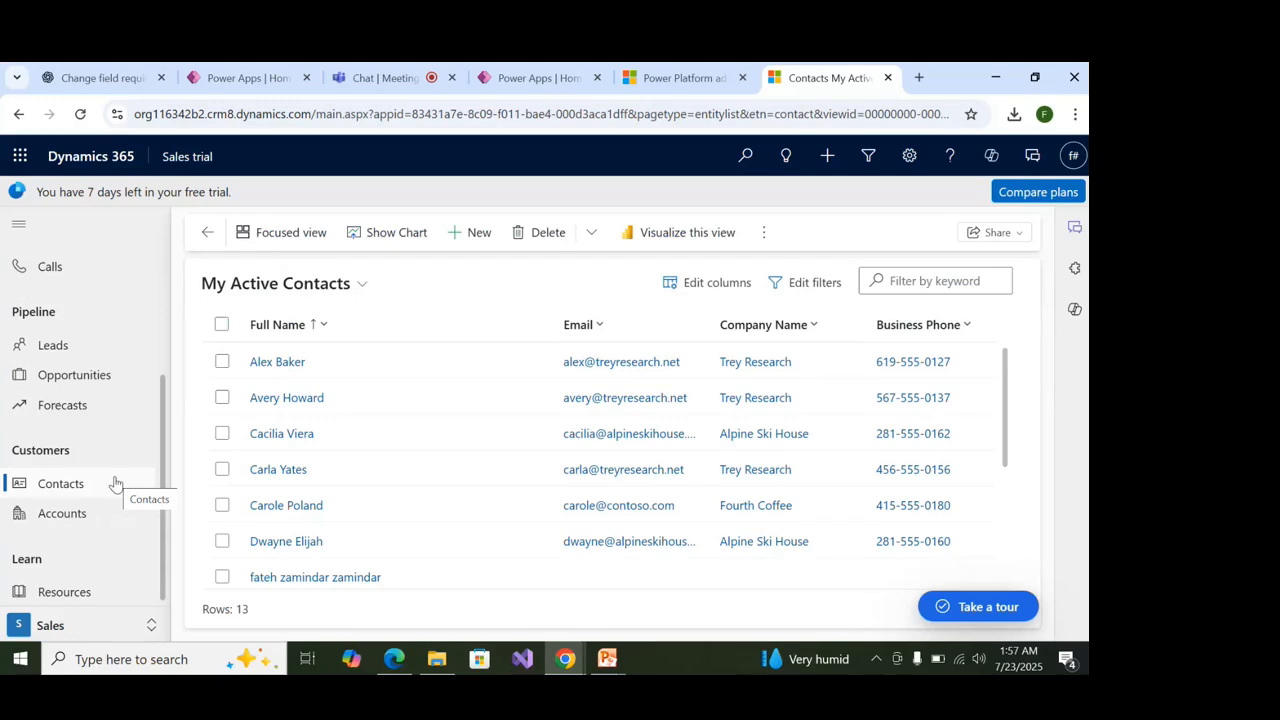
pyautogui.scroll(1, 120, 500)
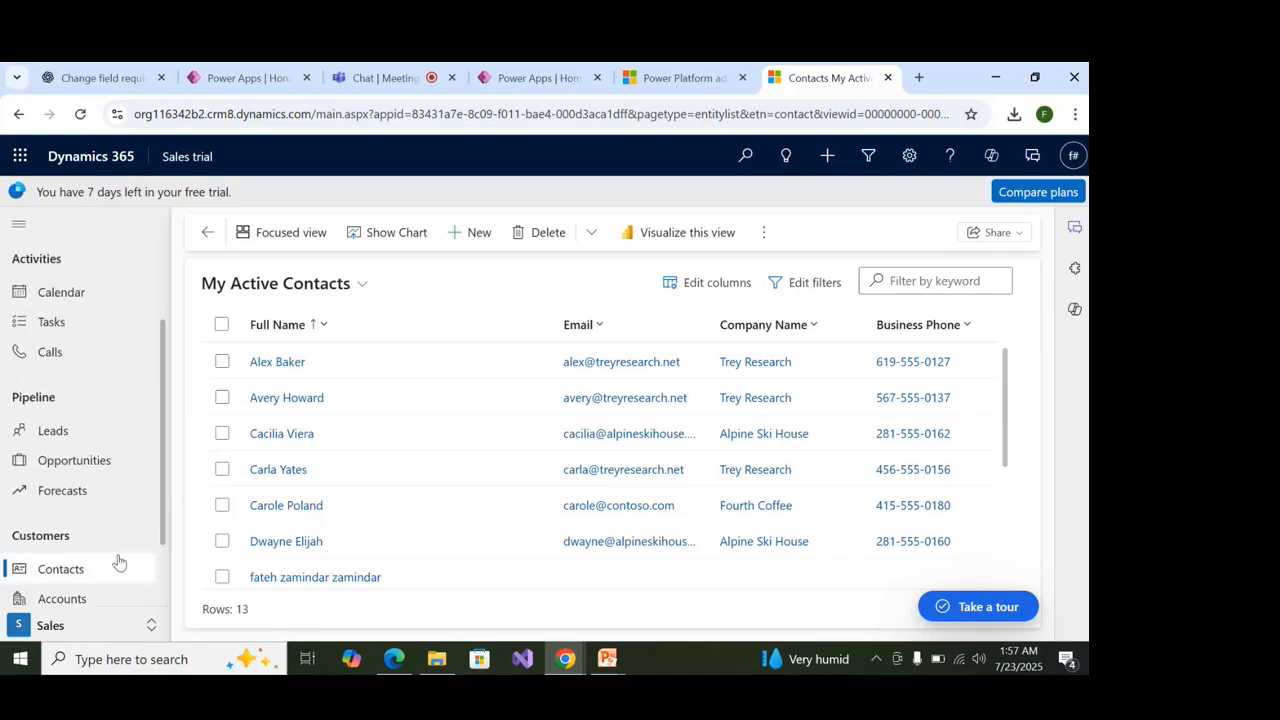
pyautogui.scroll(-1, 104, 523)
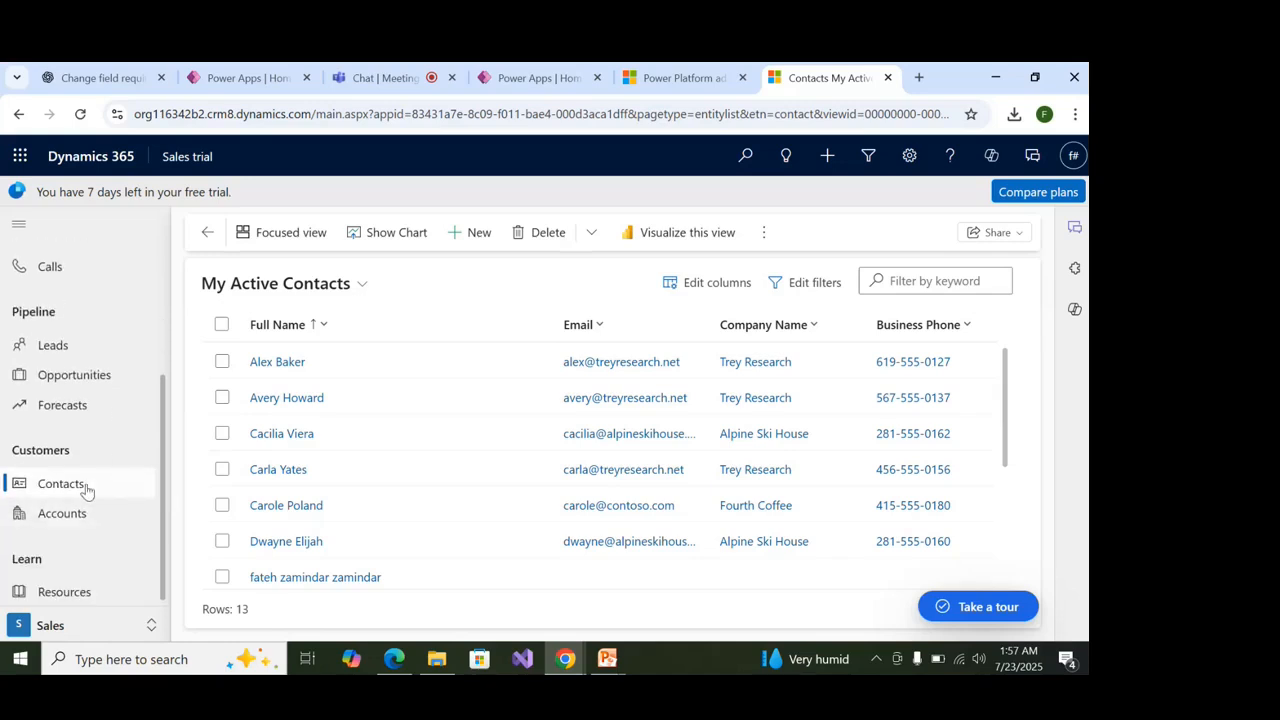
pyautogui.scroll(2, 85, 495)
pyautogui.scroll(-2, 88, 522)
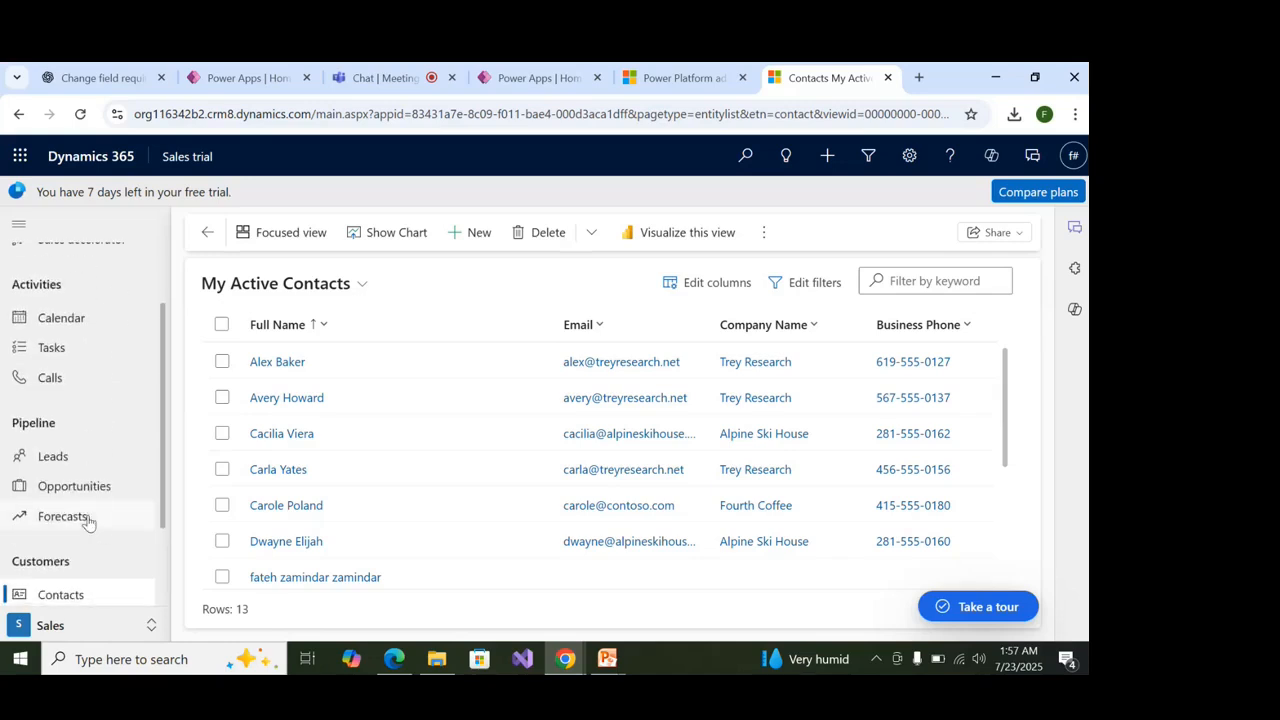
pyautogui.scroll(-2, 100, 585)
# Return to Accounts, start then cancel a new account, and bring up the Apps picker.
pyautogui.click(100, 520)
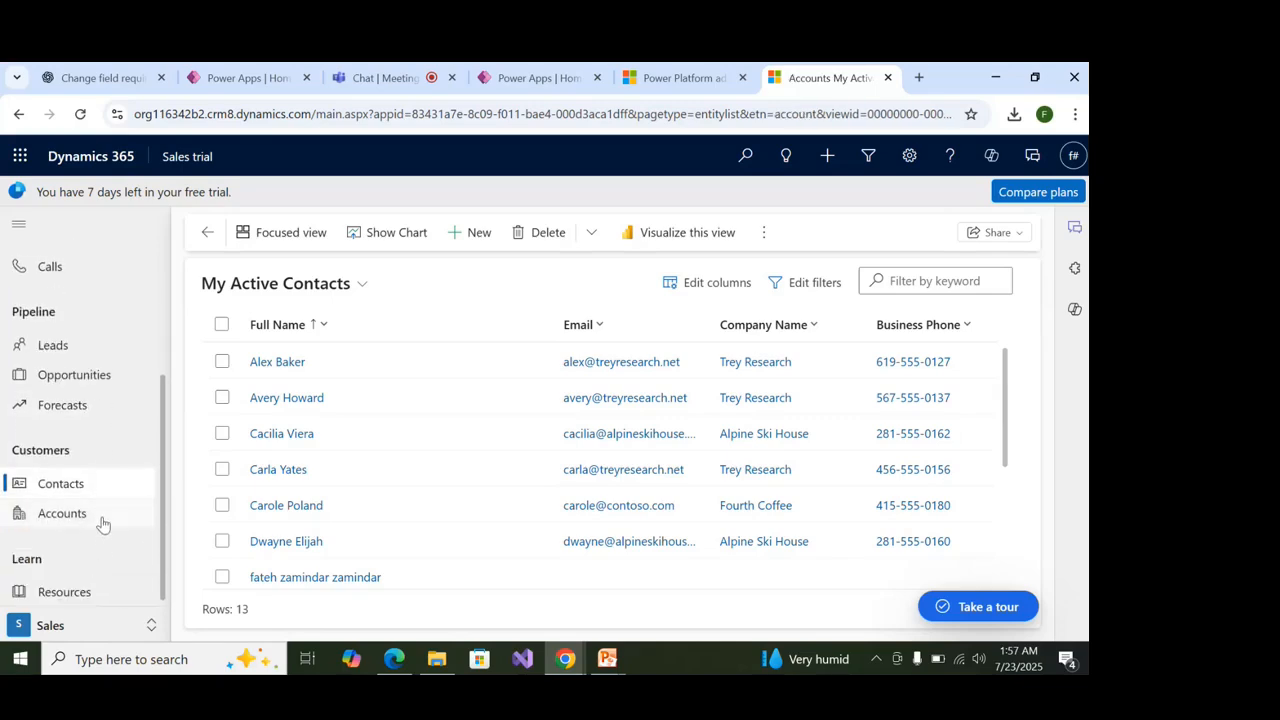
pyautogui.click(450, 243)
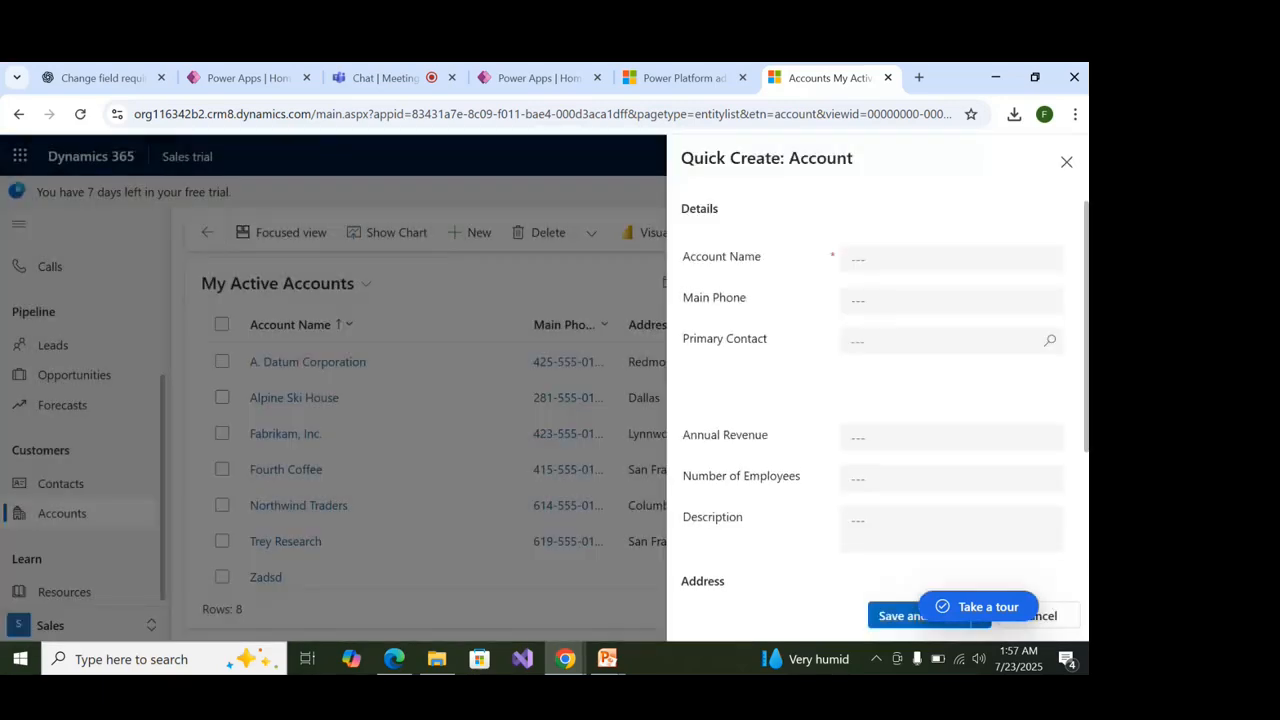
pyautogui.click(1066, 161)
pyautogui.scroll(-1, 319, 412)
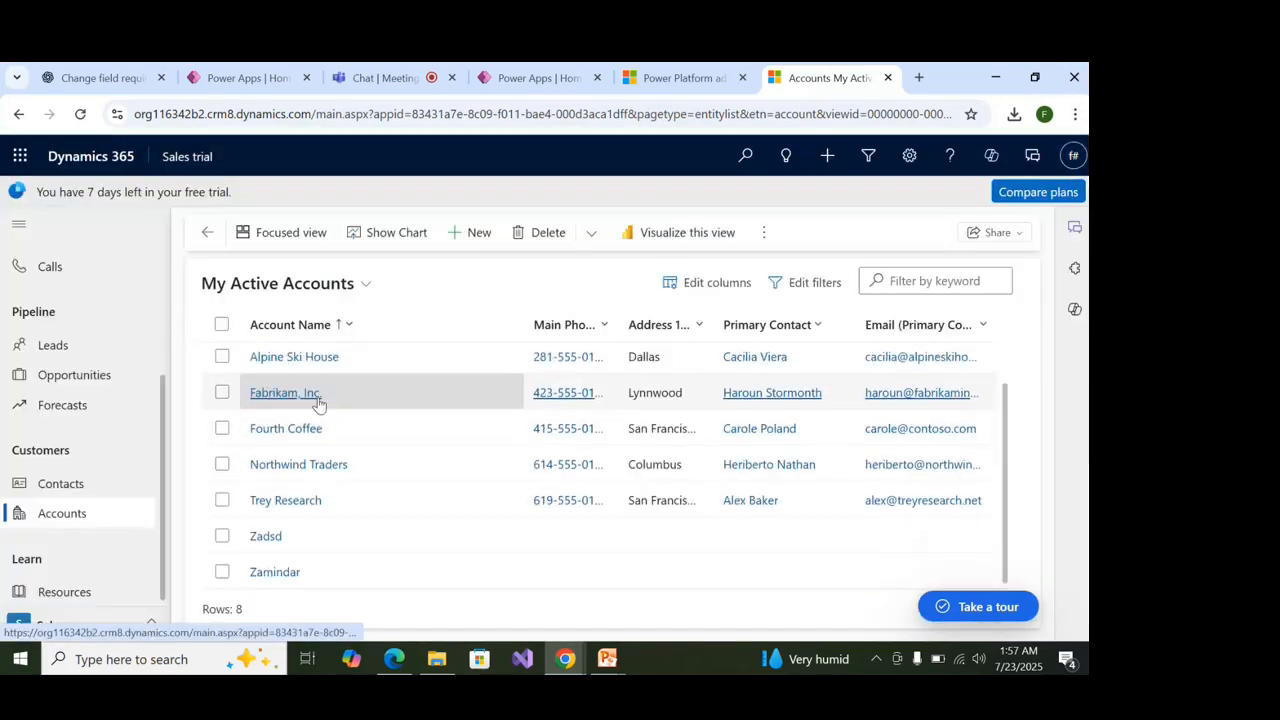
pyautogui.scroll(1, 321, 412)
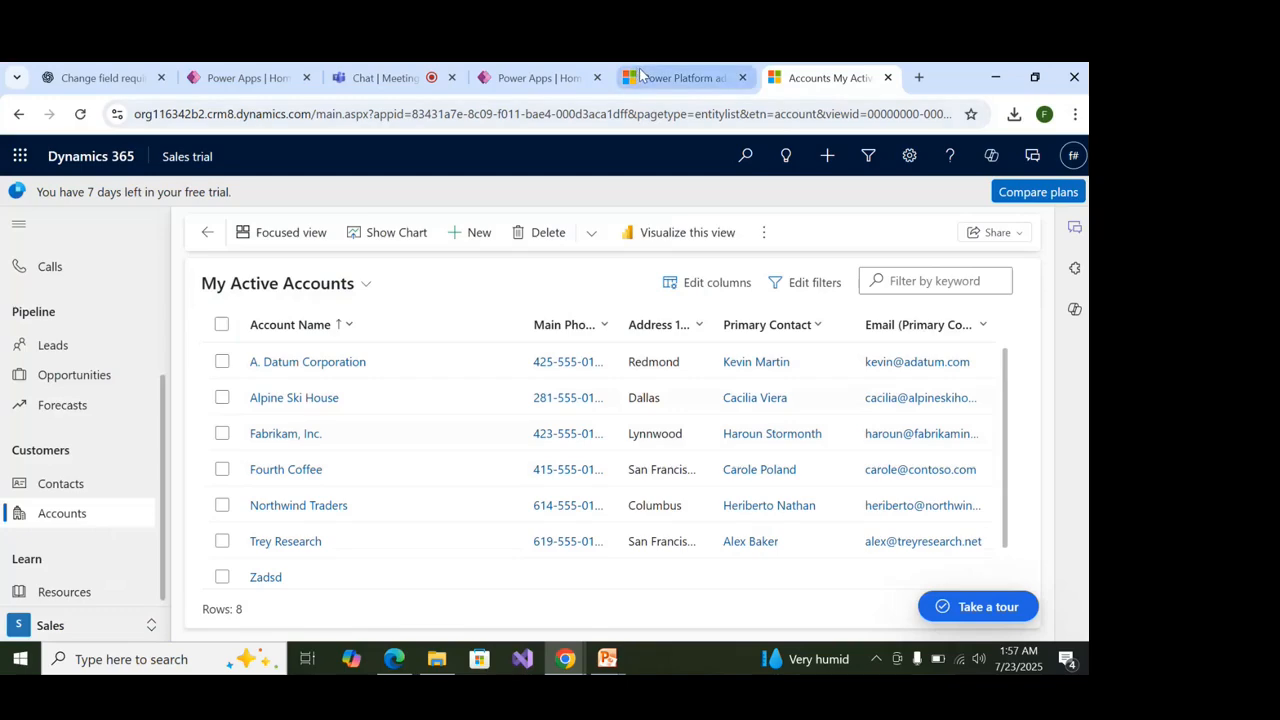
pyautogui.click(180, 165)
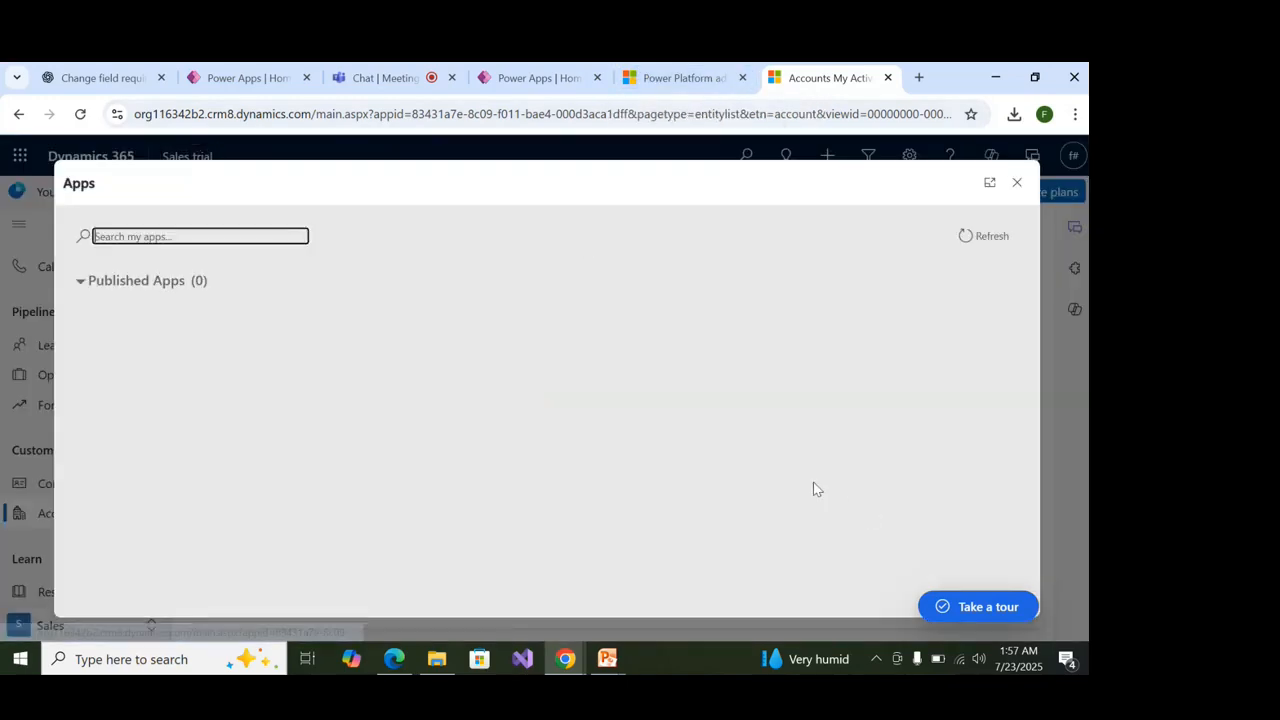
# Reopen the Apps list, dismiss the error and onboarding panel, and launch Sales Hub.
pyautogui.scroll(-10, 740, 490)
pyautogui.scroll(5, 742, 476)
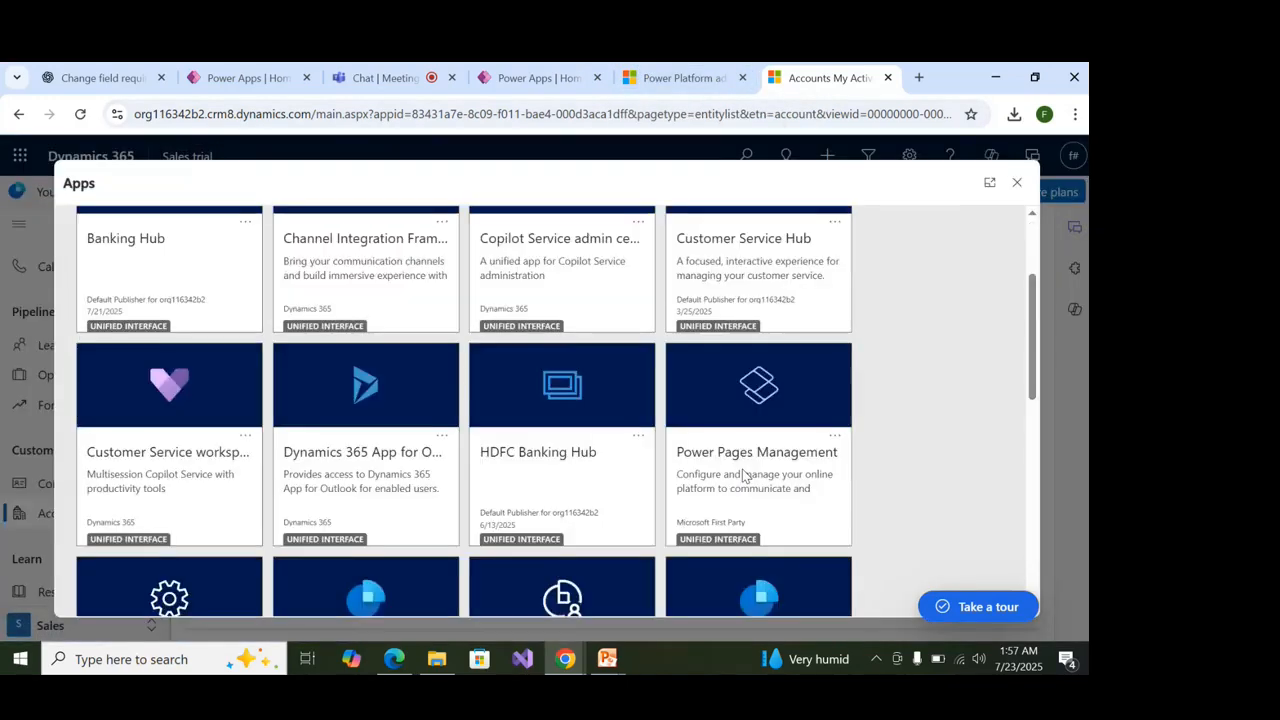
pyautogui.scroll(-2, 743, 480)
pyautogui.click(743, 480)
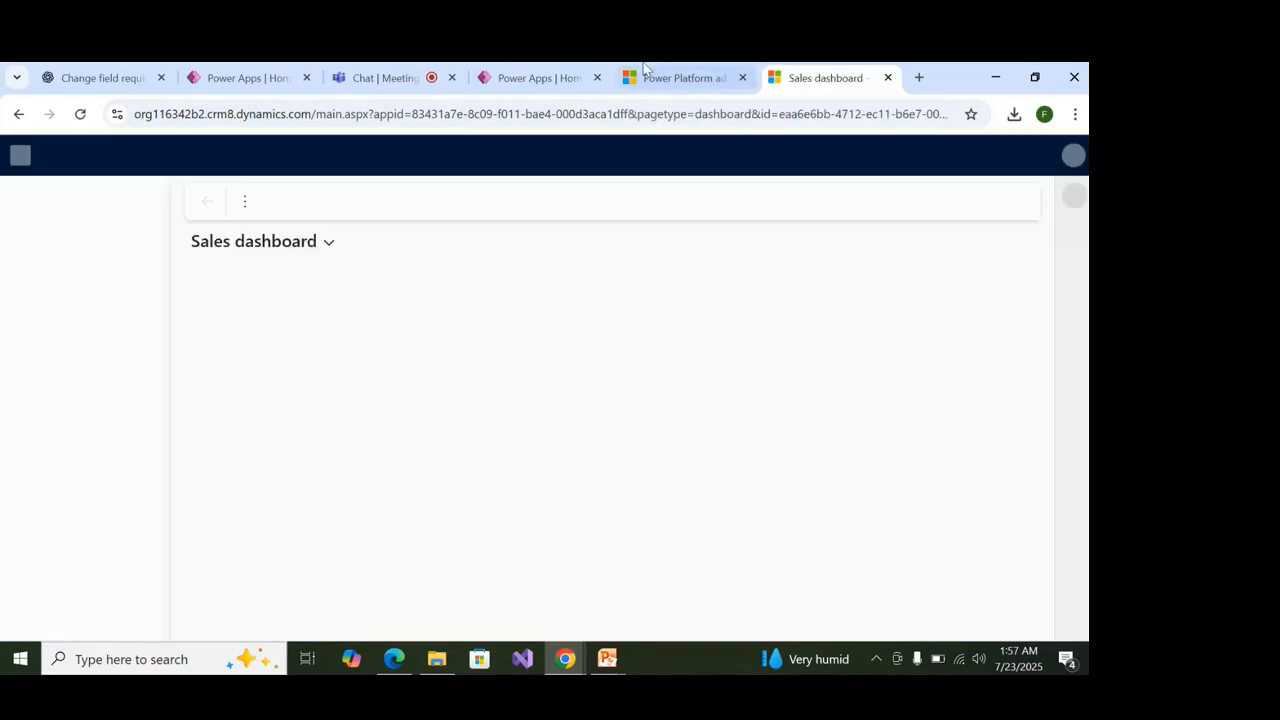
pyautogui.click(186, 157)
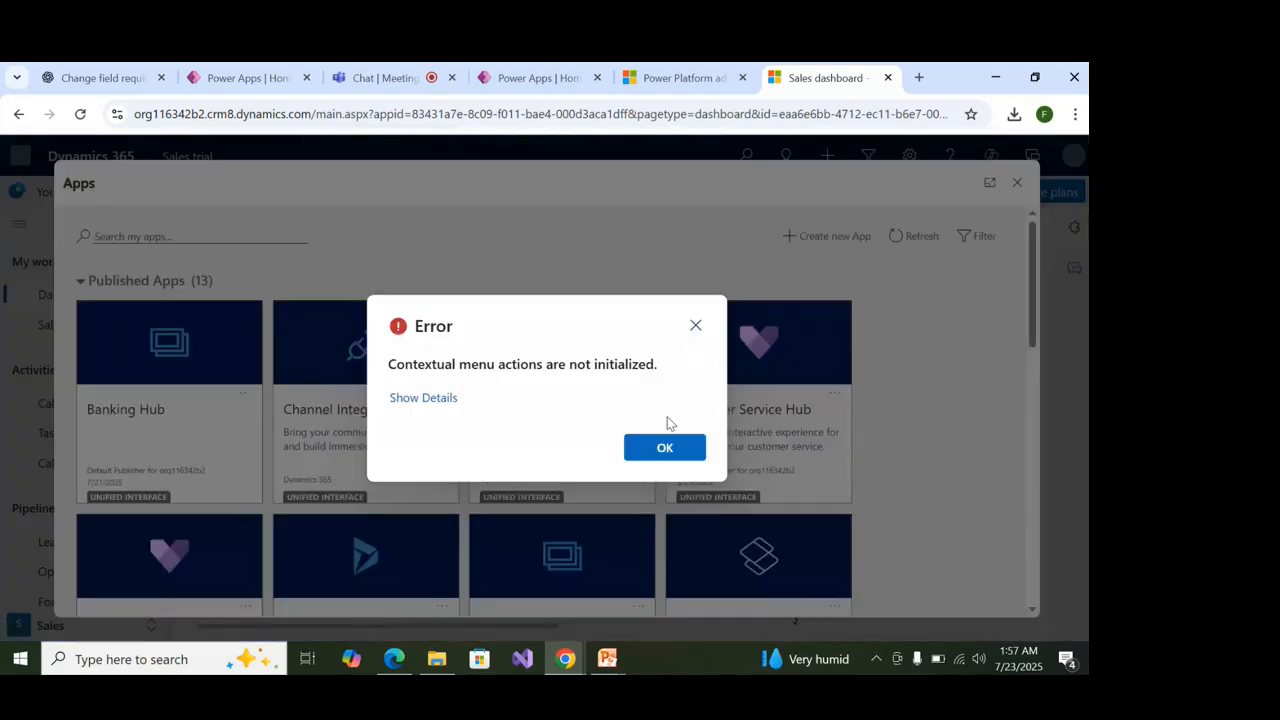
pyautogui.click(660, 450)
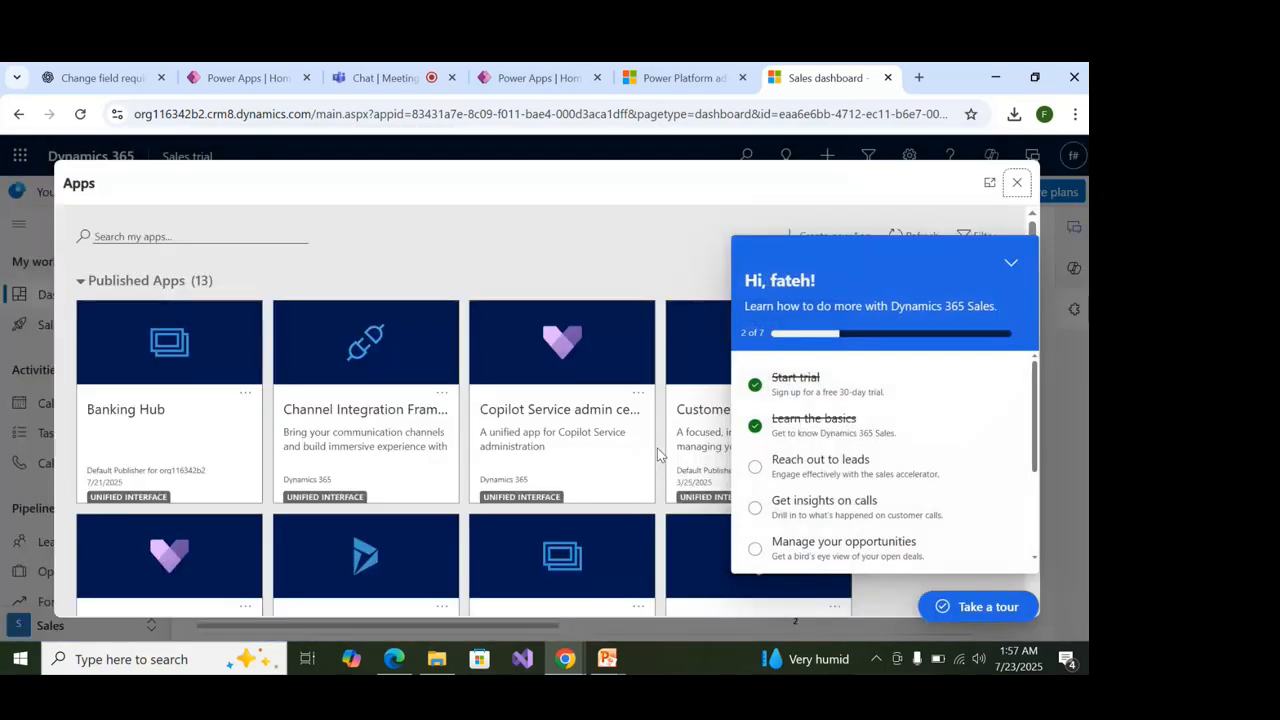
pyautogui.click(1010, 264)
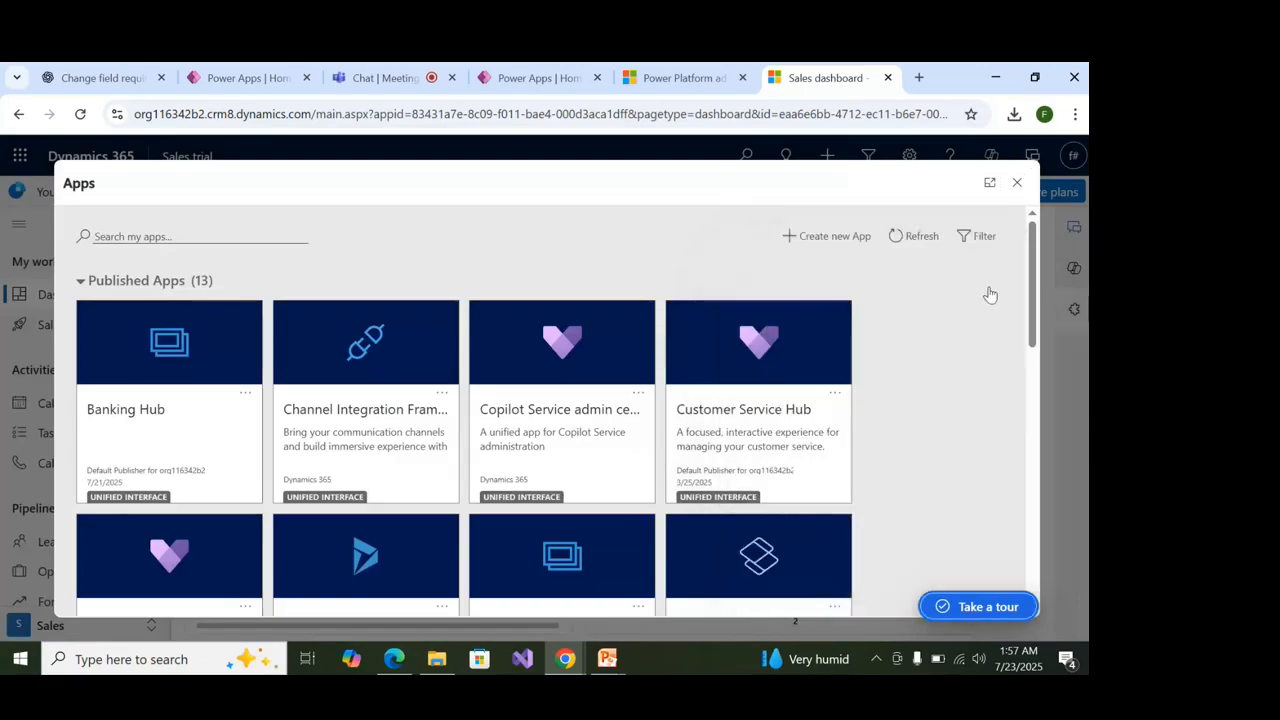
pyautogui.scroll(-3, 760, 434)
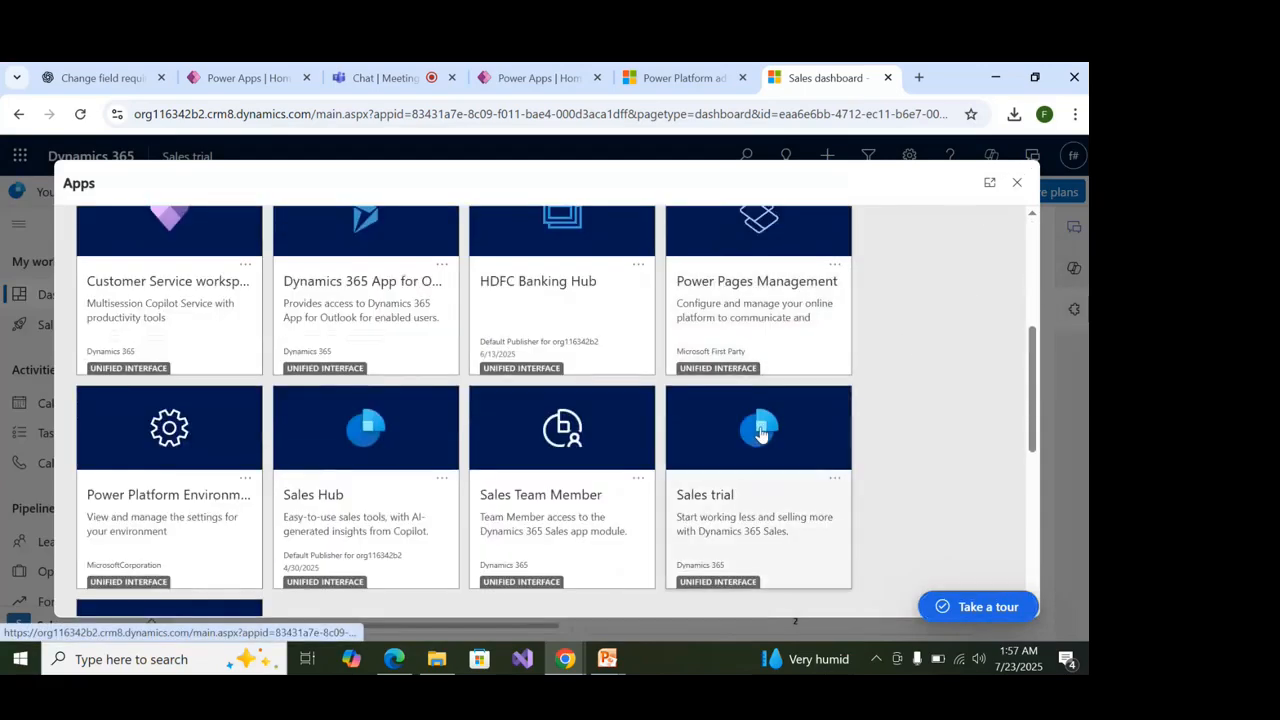
pyautogui.scroll(-2, 760, 434)
pyautogui.click(351, 263)
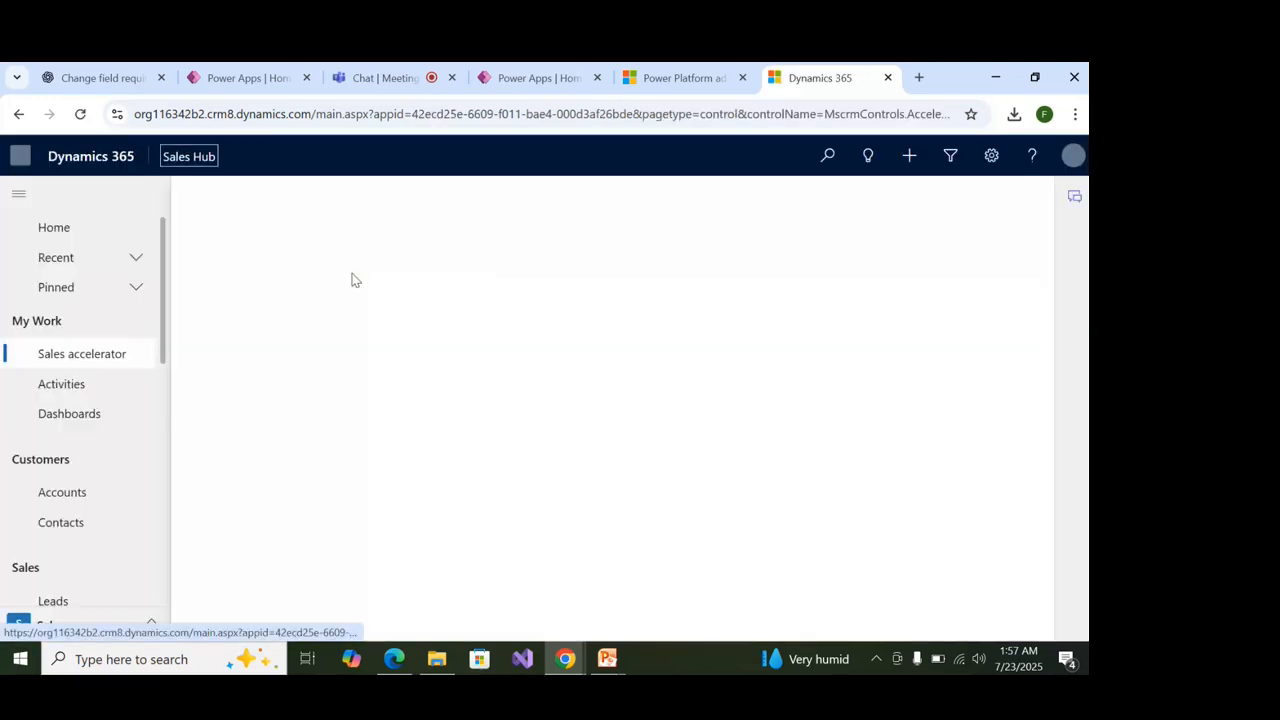
# From the Sales Hub Accounts list of 8 rows, begin a new account record.
pyautogui.click(99, 496)
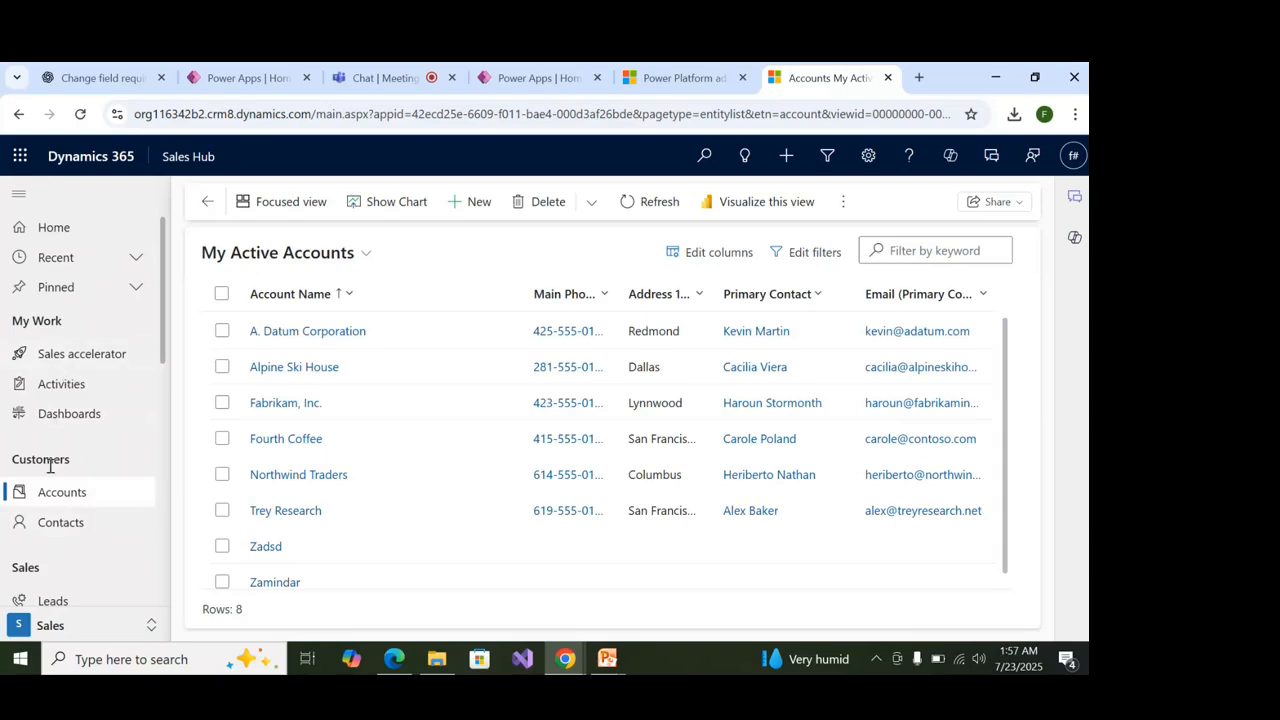
pyautogui.scroll(-3, 64, 492)
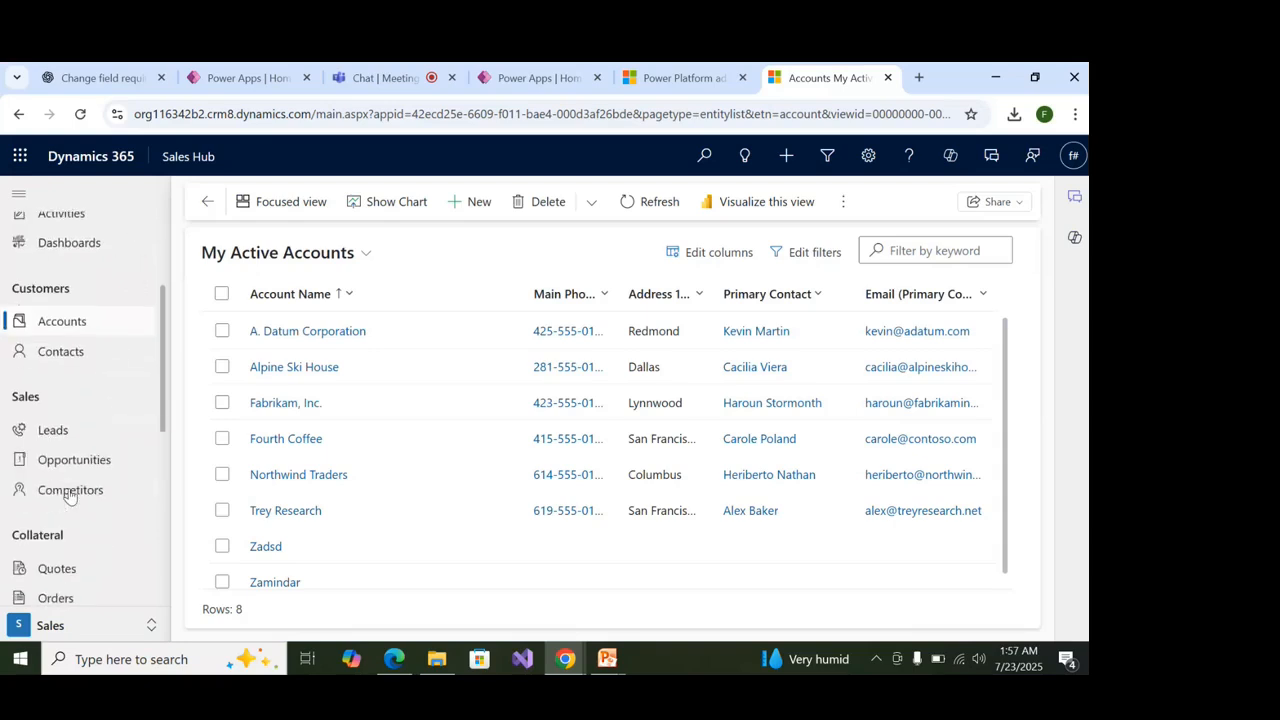
pyautogui.scroll(3, 92, 594)
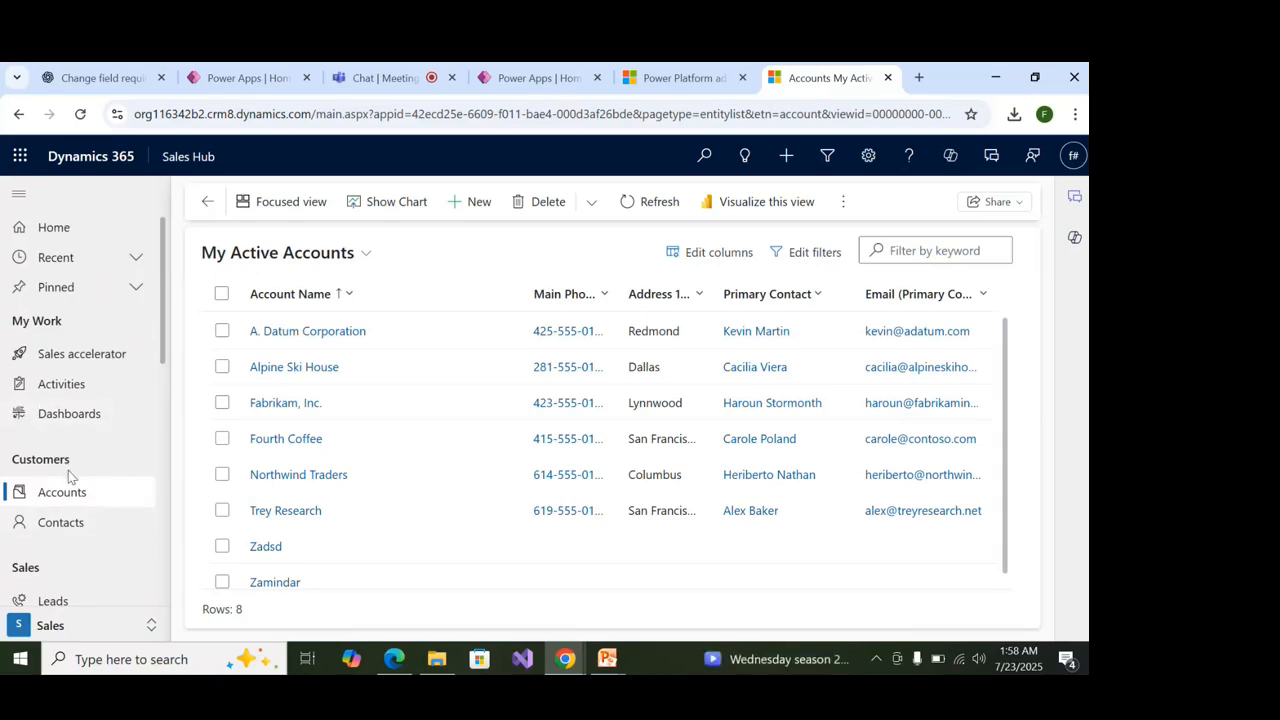
pyautogui.click(468, 201)
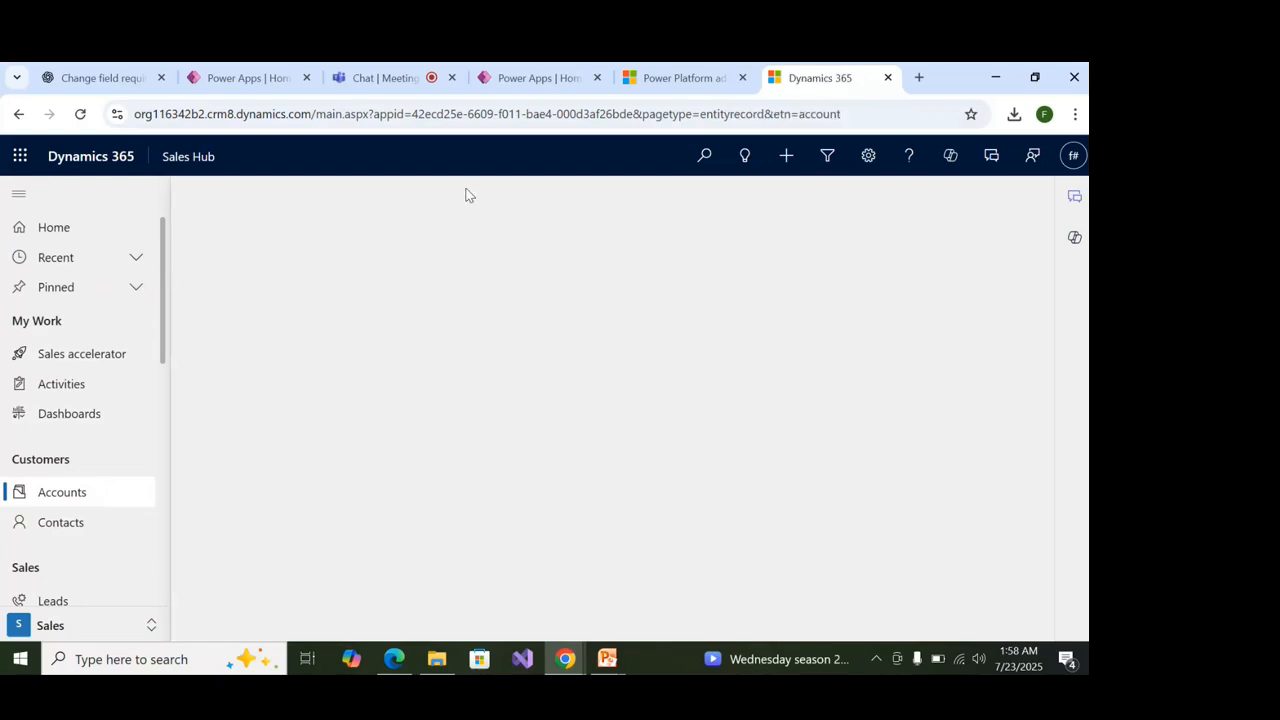
# Enter 'Expert Telecom Solution' as the account name.
pyautogui.click(394, 426)
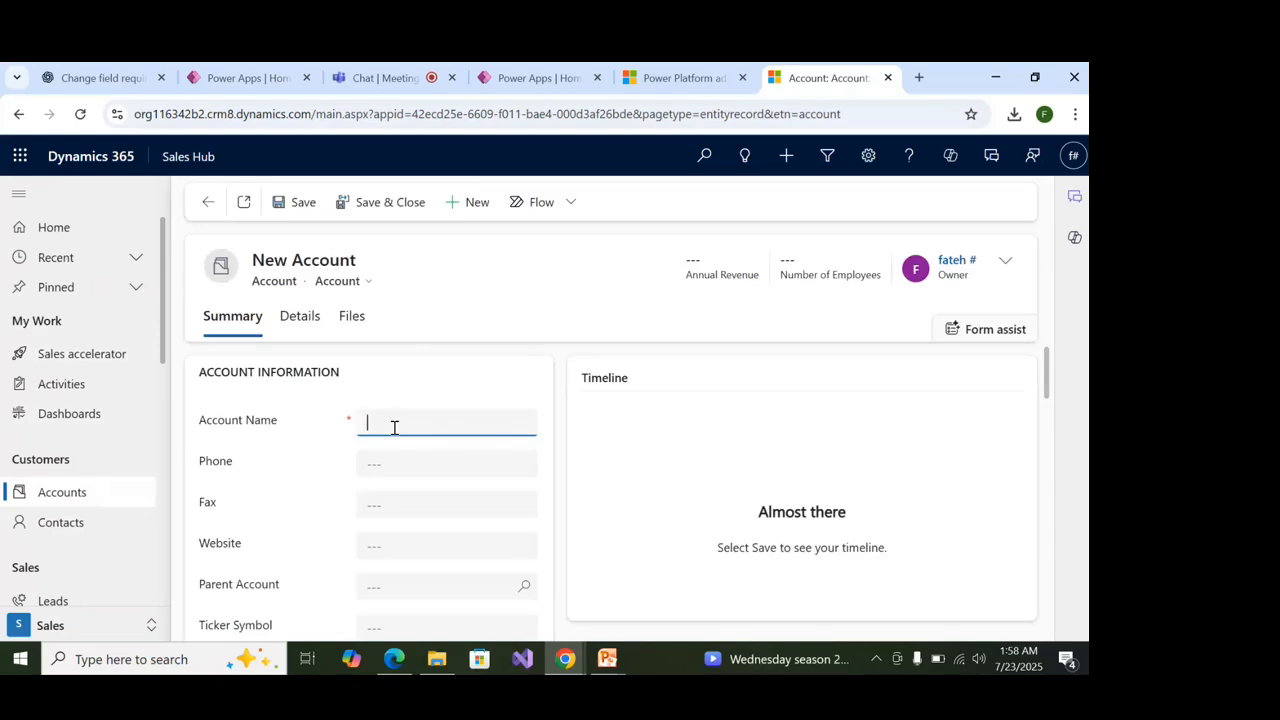
pyautogui.write('M')
pyautogui.press('BackSpace')
pyautogui.write('expe')
pyautogui.press('BackSpace')
pyautogui.press('BackSpace')
pyautogui.press('BackSpace')
pyautogui.write('xpert Telecom Solution')
# Enter the account's phone number, leaving Fax, Website and Parent Account empty.
pyautogui.click(406, 460)
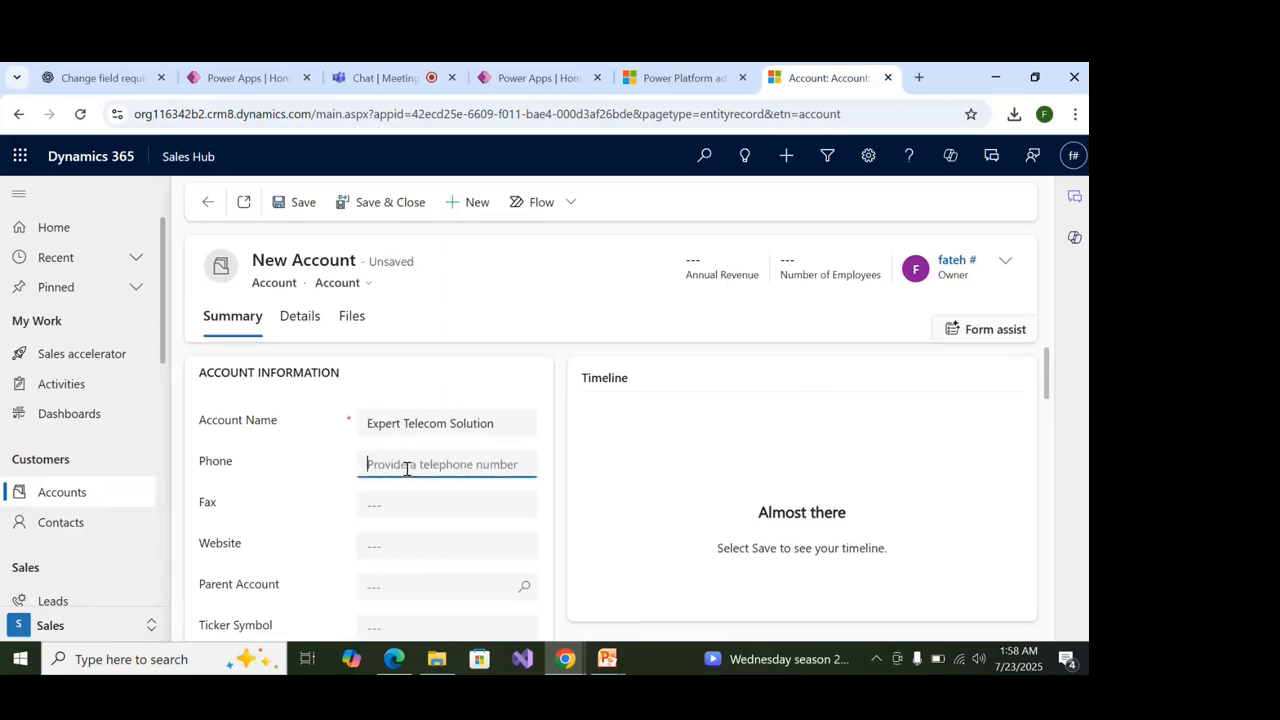
pyautogui.click(426, 489)
pyautogui.scroll(-1, 424, 487)
pyautogui.click(429, 424)
pyautogui.click(421, 455)
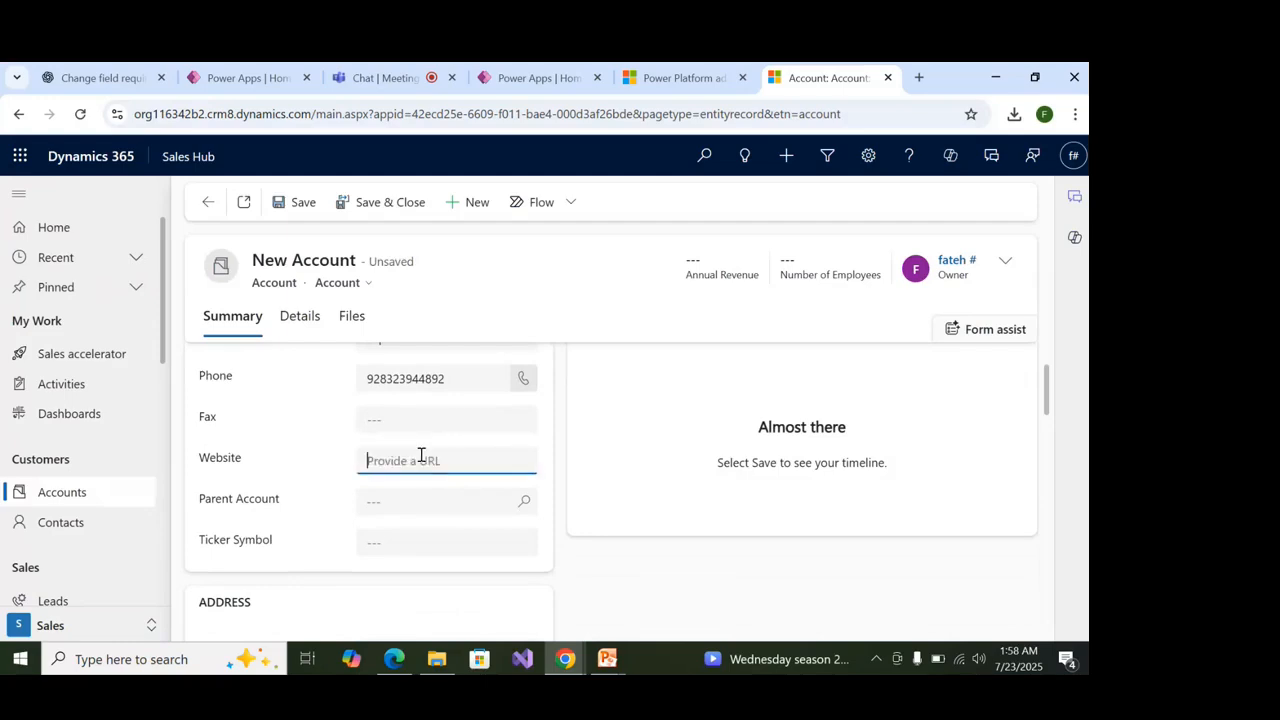
pyautogui.click(439, 502)
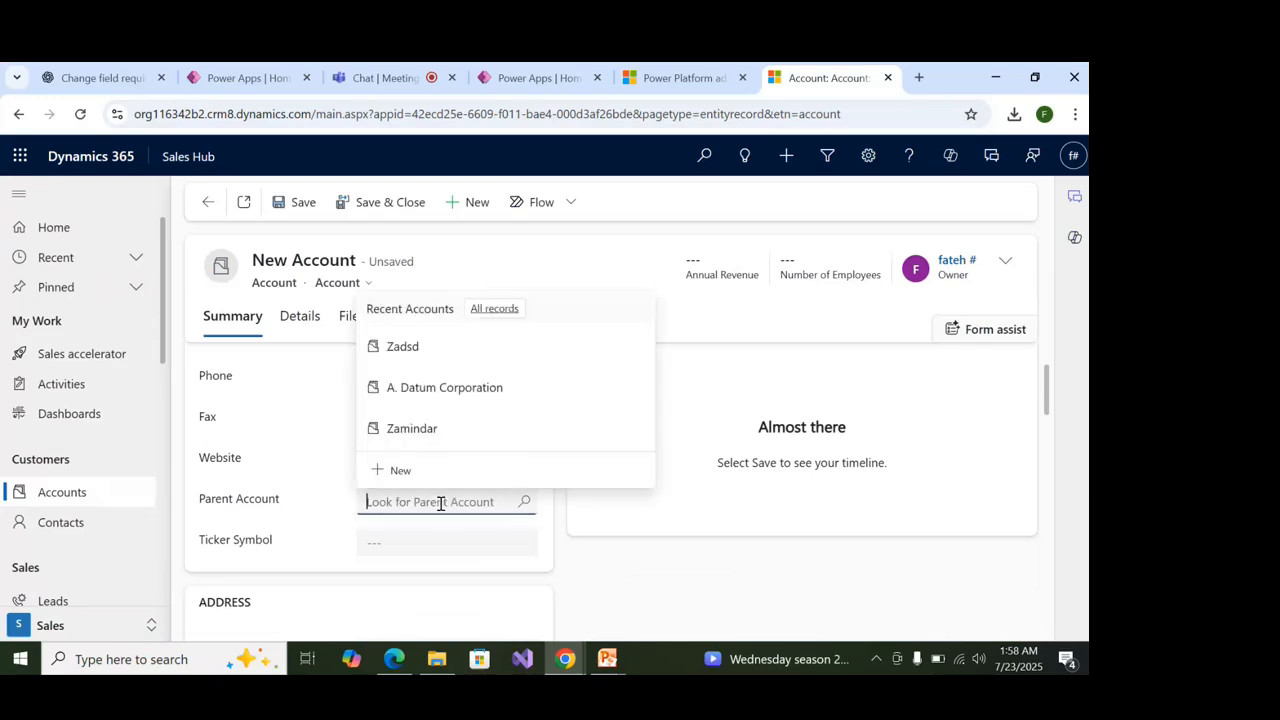
pyautogui.click(331, 531)
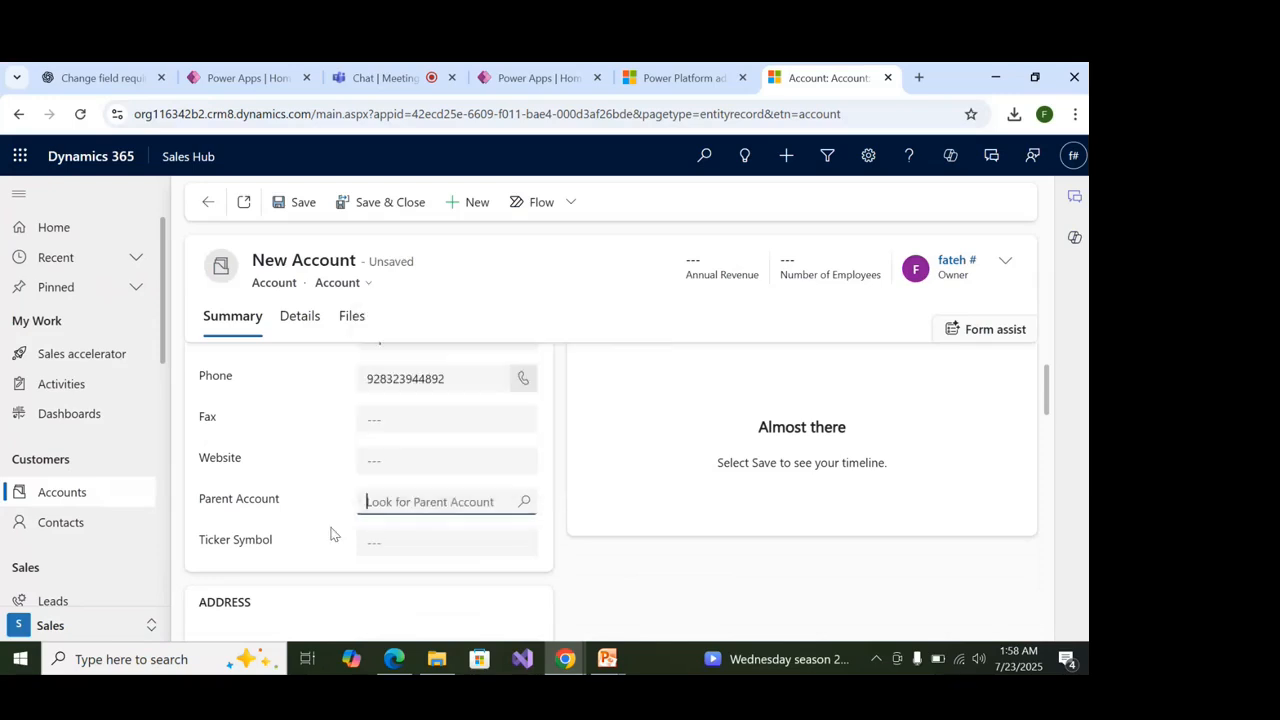
pyautogui.scroll(-3, 369, 543)
pyautogui.scroll(4, 375, 545)
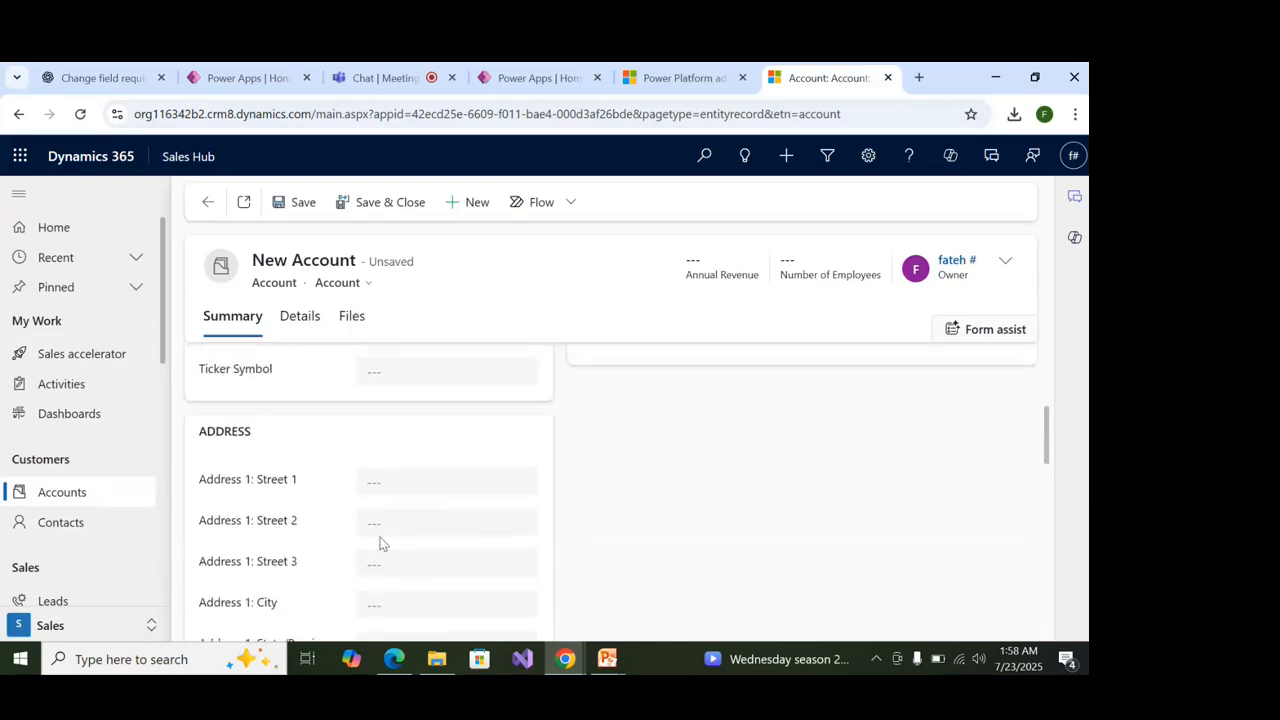
# Fill in the first and second street lines of the account's address.
pyautogui.scroll(-1, 380, 540)
pyautogui.scroll(-1, 380, 543)
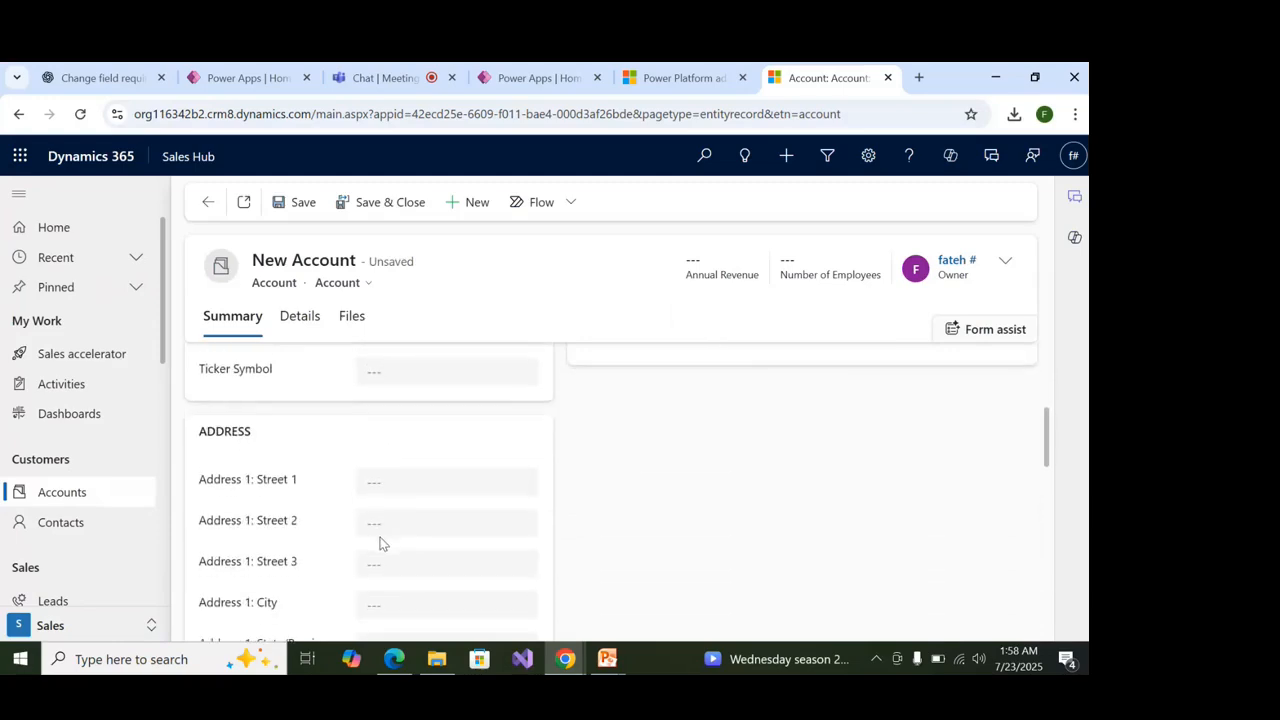
pyautogui.click(387, 483)
pyautogui.write('Noida')
pyautogui.press('Tab')
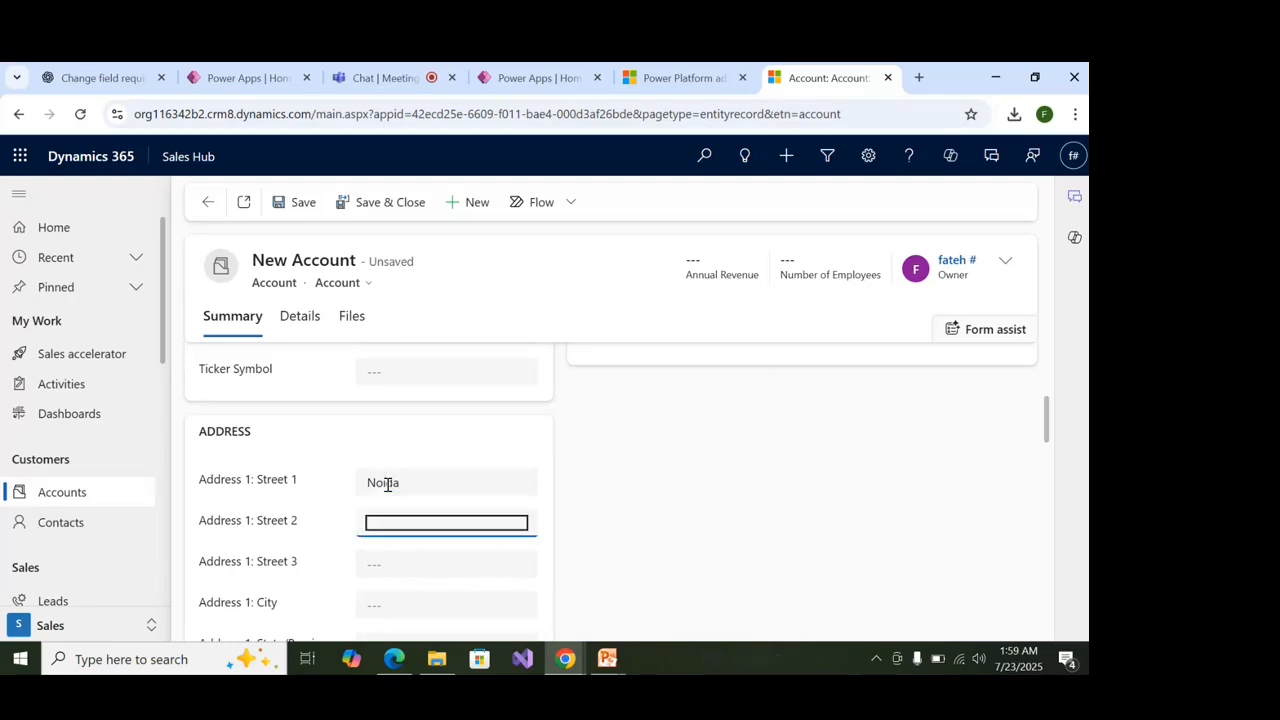
pyautogui.write('Gaziya')
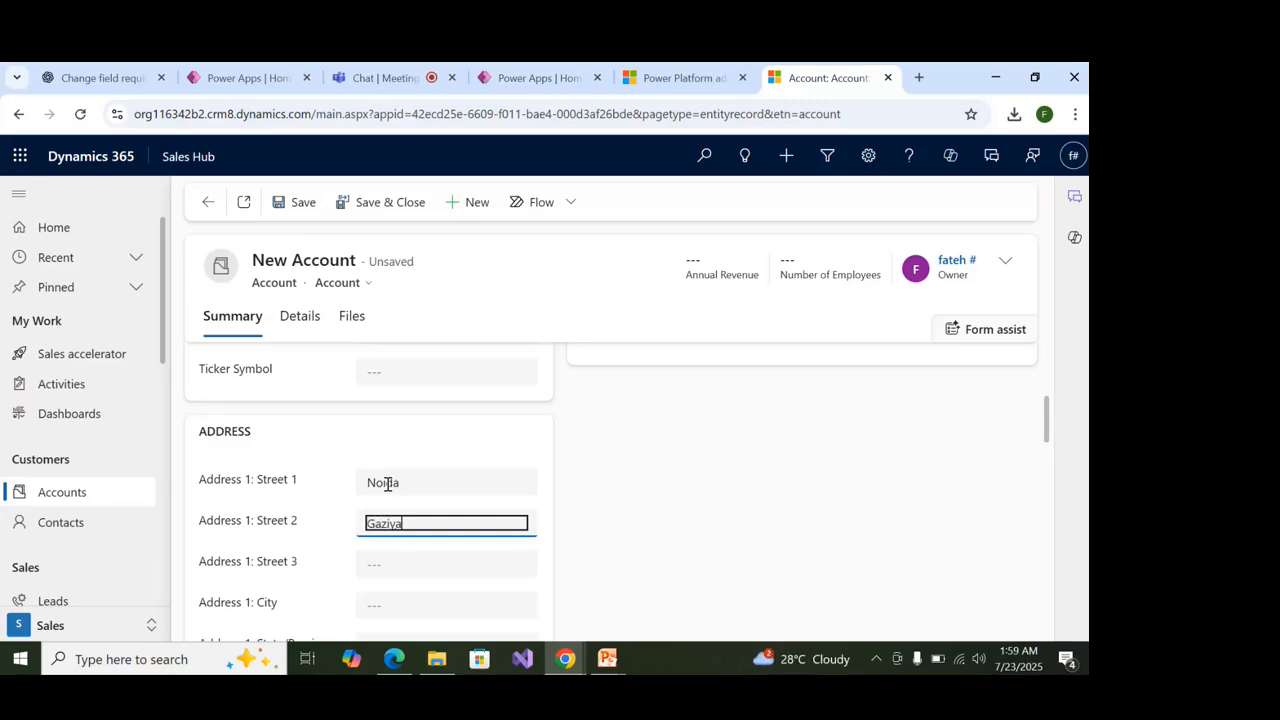
pyautogui.write('bad')
pyautogui.click(381, 580)
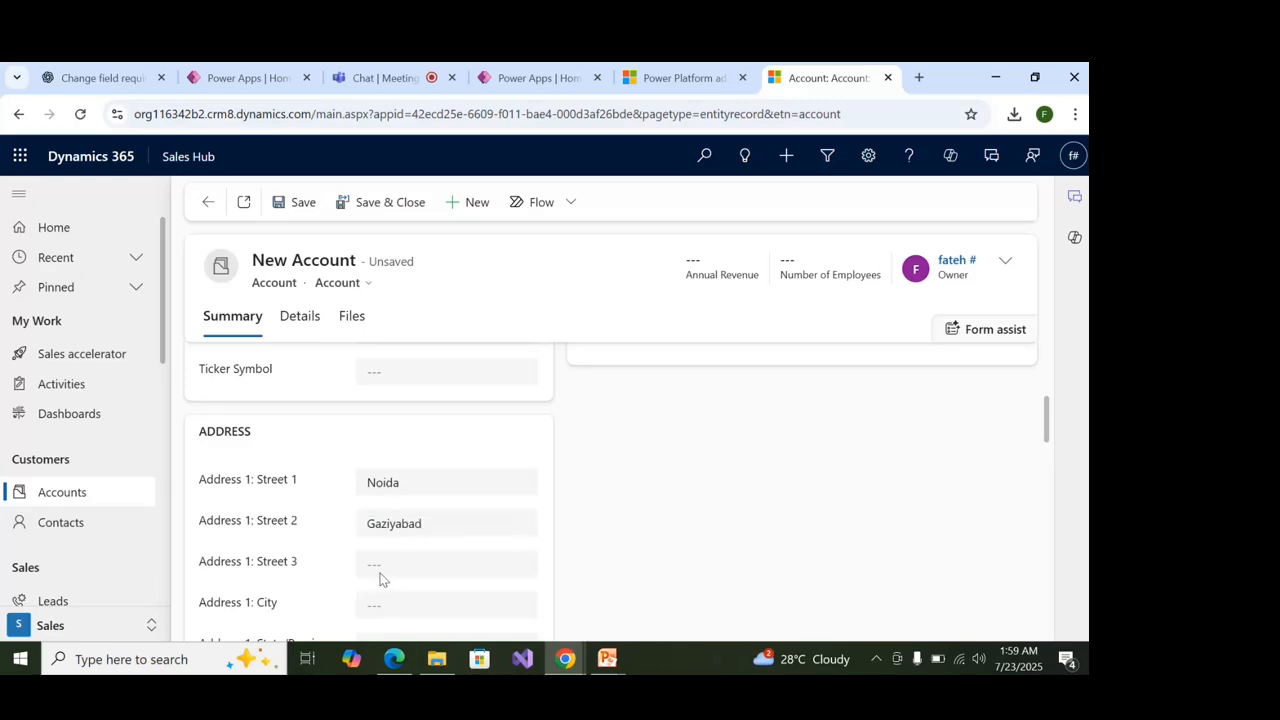
# Enter the address city and correct the first street line.
pyautogui.click(401, 602)
pyautogui.write('Noiad')
pyautogui.press('BackSpace')
pyautogui.press('BackSpace')
pyautogui.write('da')
pyautogui.click(398, 483)
pyautogui.press('BackSpace')
pyautogui.press('BackSpace')
pyautogui.press('BackSpace')
pyautogui.press('BackSpace')
pyautogui.press('BackSpace')
pyautogui.write('Mkan')
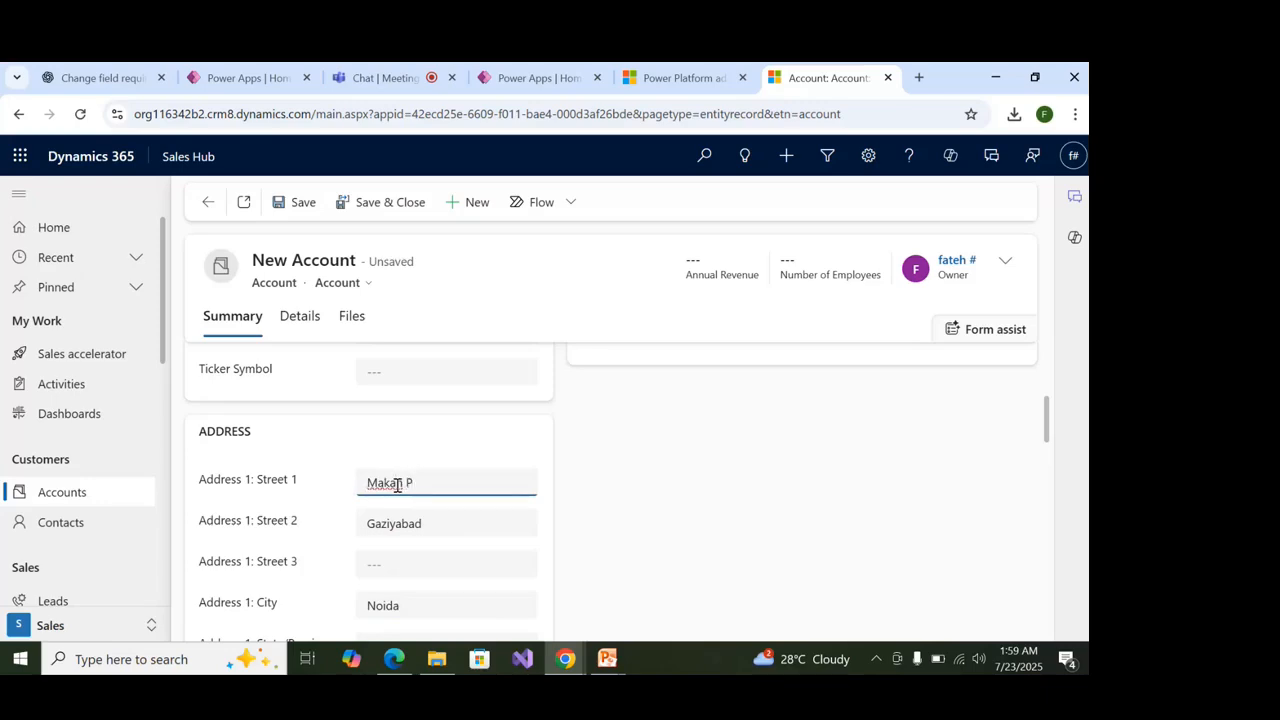
pyautogui.rightClick(397, 485)
pyautogui.click(700, 475)
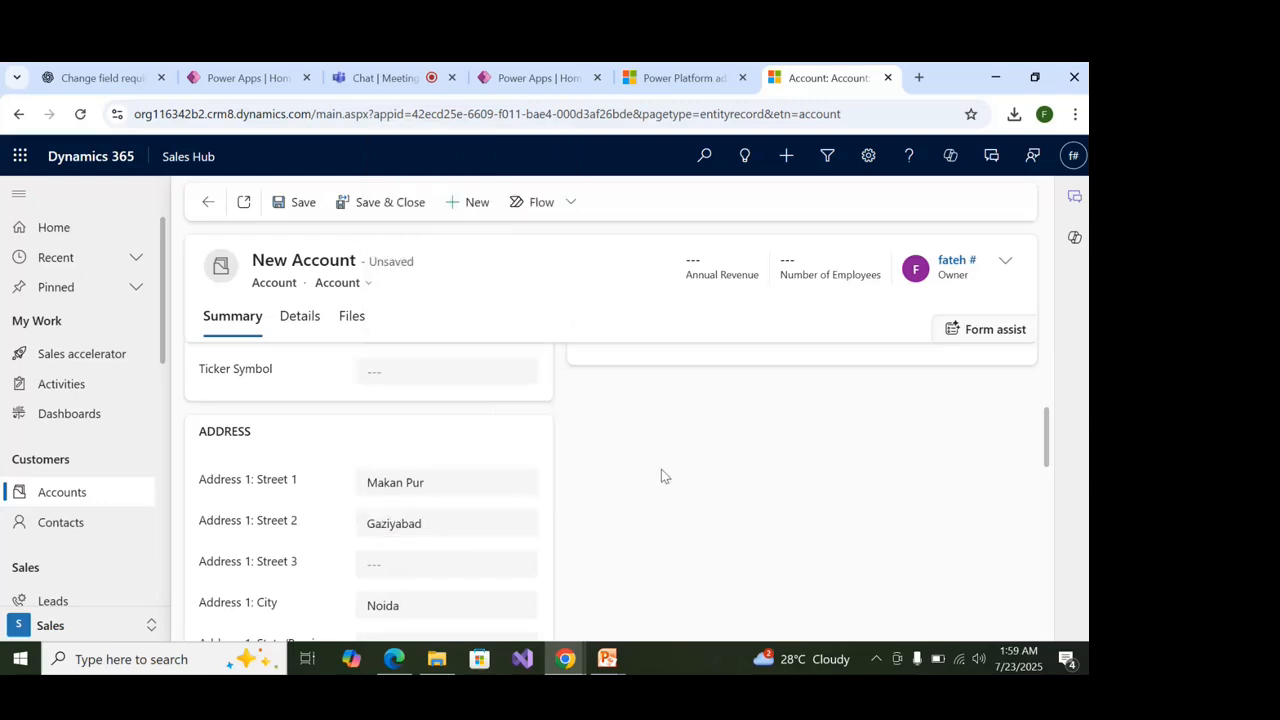
# Save the Expert Telecom Solution account and close the 'Check out the new org chart' tip.
pyautogui.scroll(-3, 376, 503)
pyautogui.scroll(2, 378, 490)
pyautogui.scroll(-2, 378, 490)
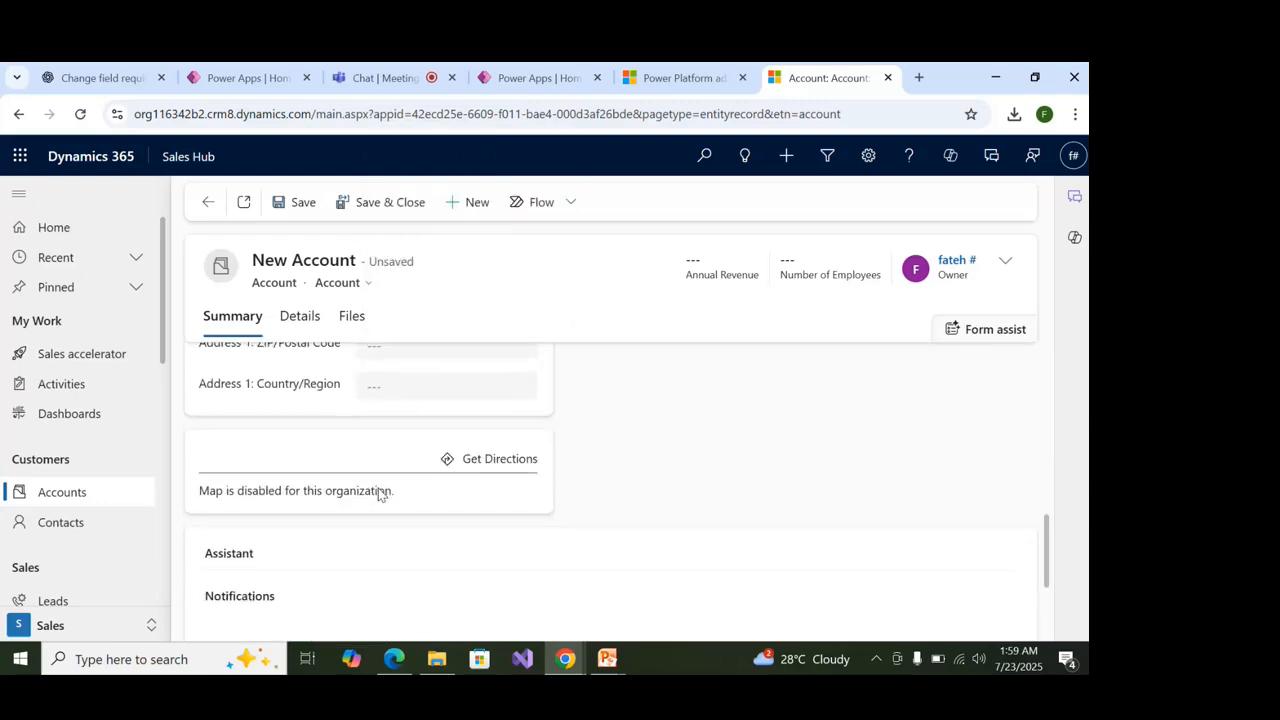
pyautogui.scroll(-2, 378, 495)
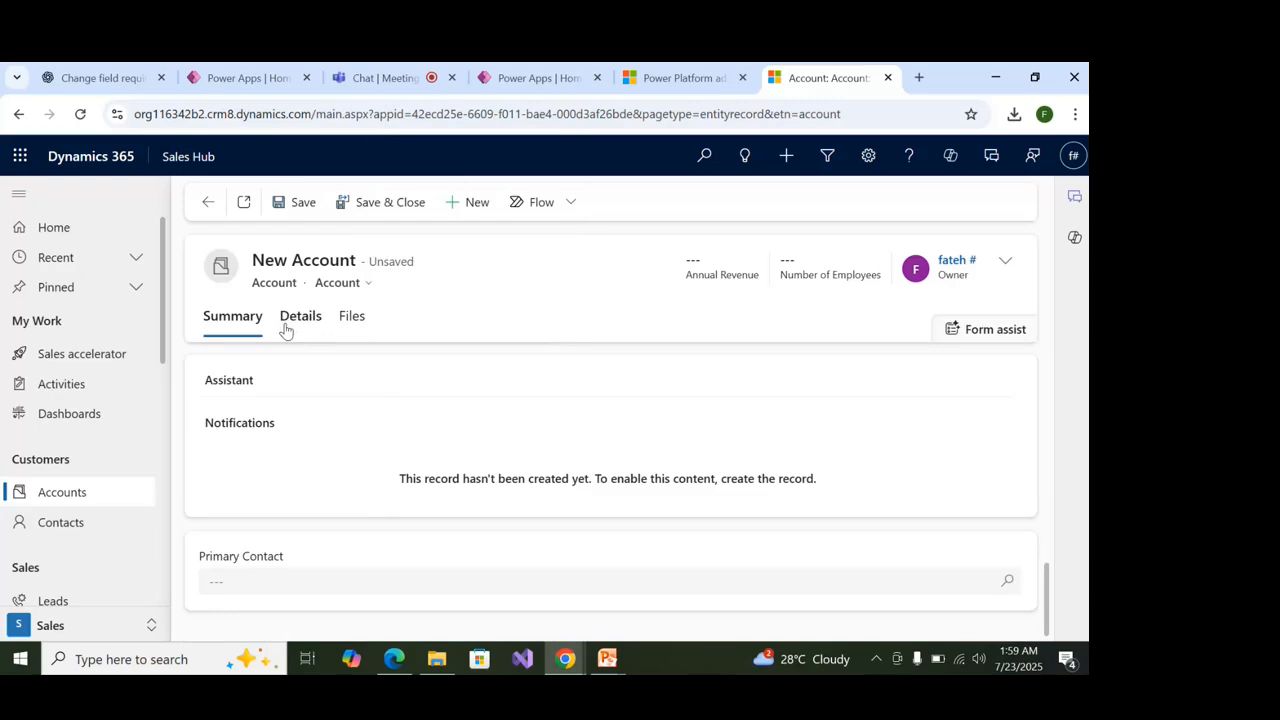
pyautogui.scroll(10, 335, 380)
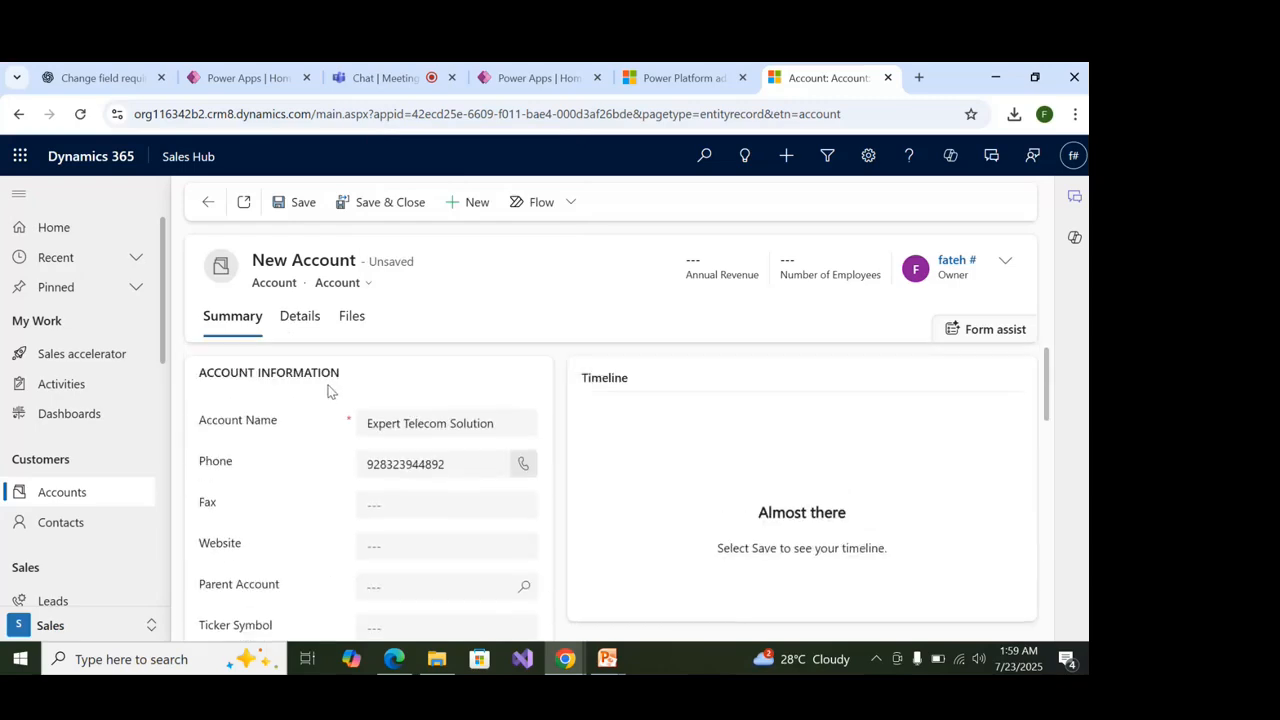
pyautogui.click(297, 204)
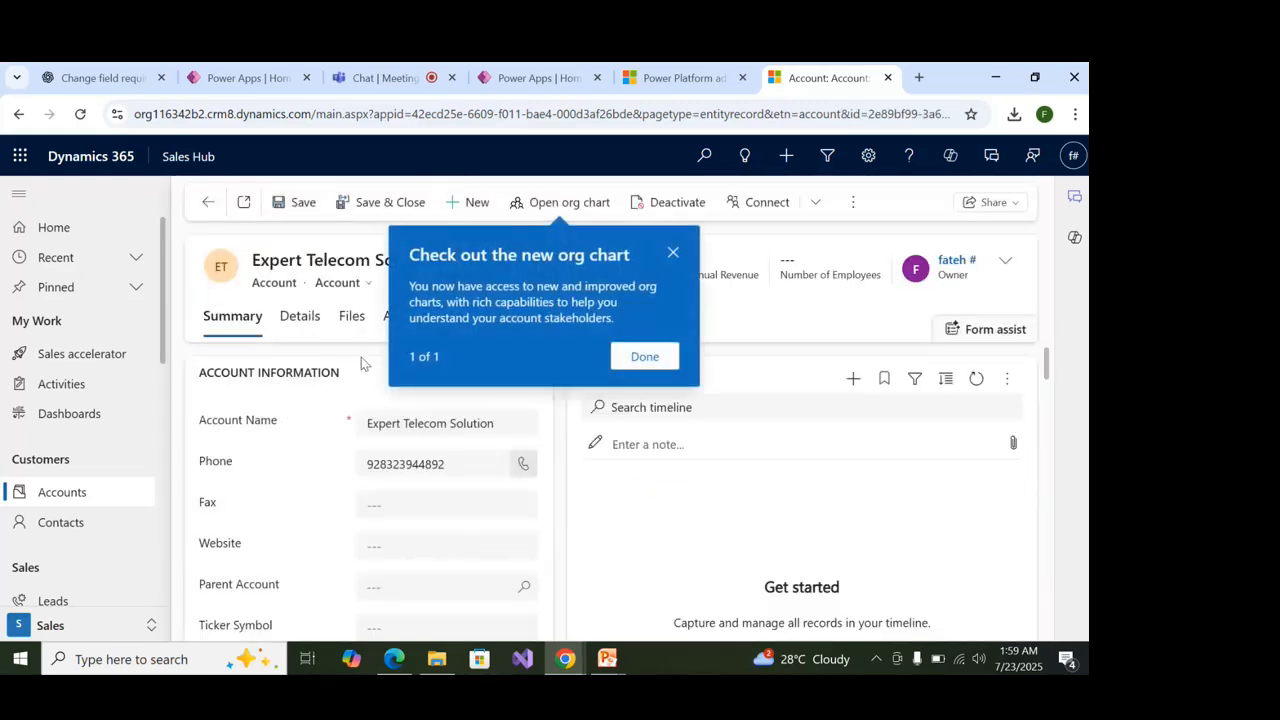
pyautogui.click(673, 254)
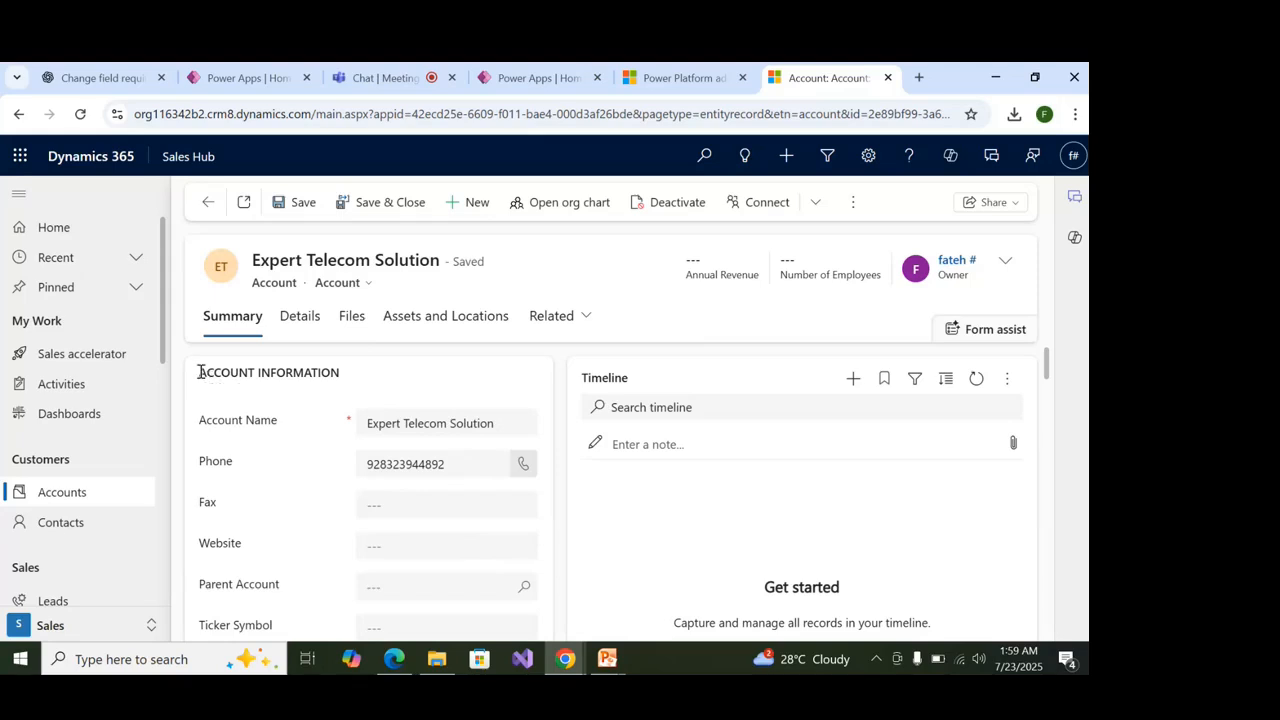
# Look through the account's Summary, Details, Files and Assets and Locations tabs.
pyautogui.moveTo(199, 372); pyautogui.dragTo(368, 380)
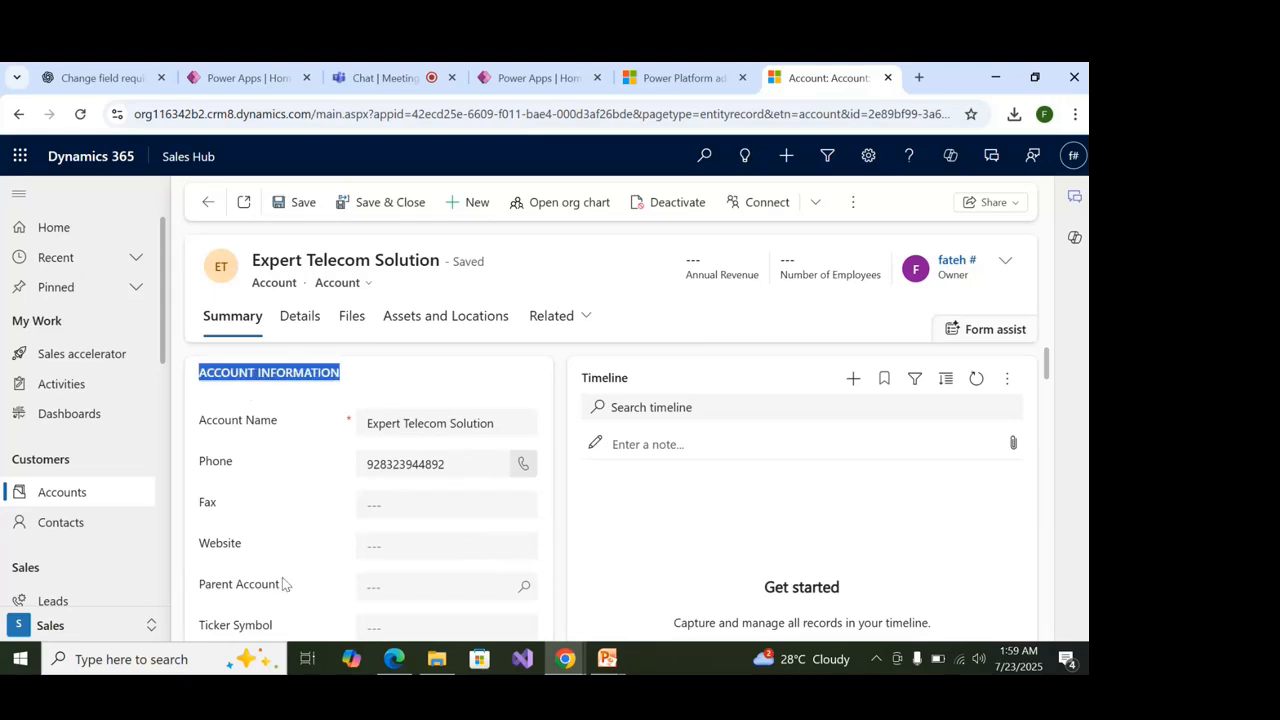
pyautogui.click(431, 372)
pyautogui.scroll(-1, 436, 400)
pyautogui.scroll(-2, 436, 405)
pyautogui.scroll(3, 437, 411)
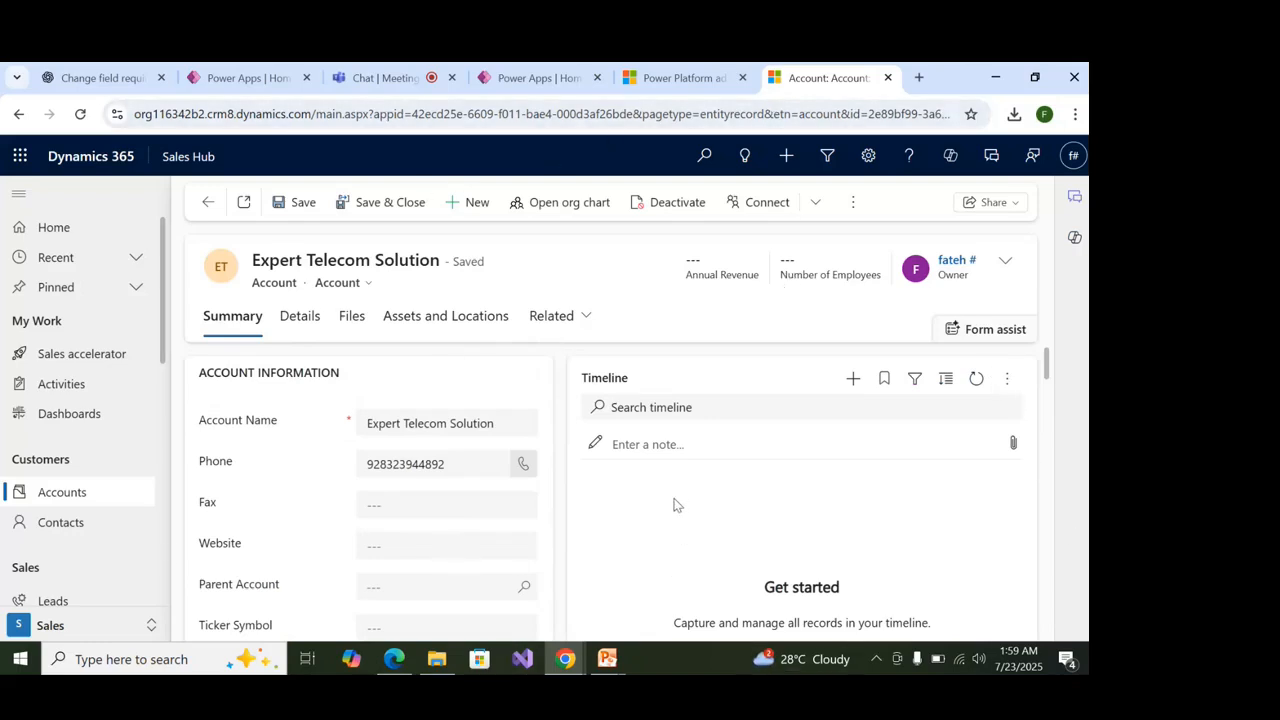
pyautogui.scroll(-4, 677, 500)
pyautogui.scroll(1, 783, 497)
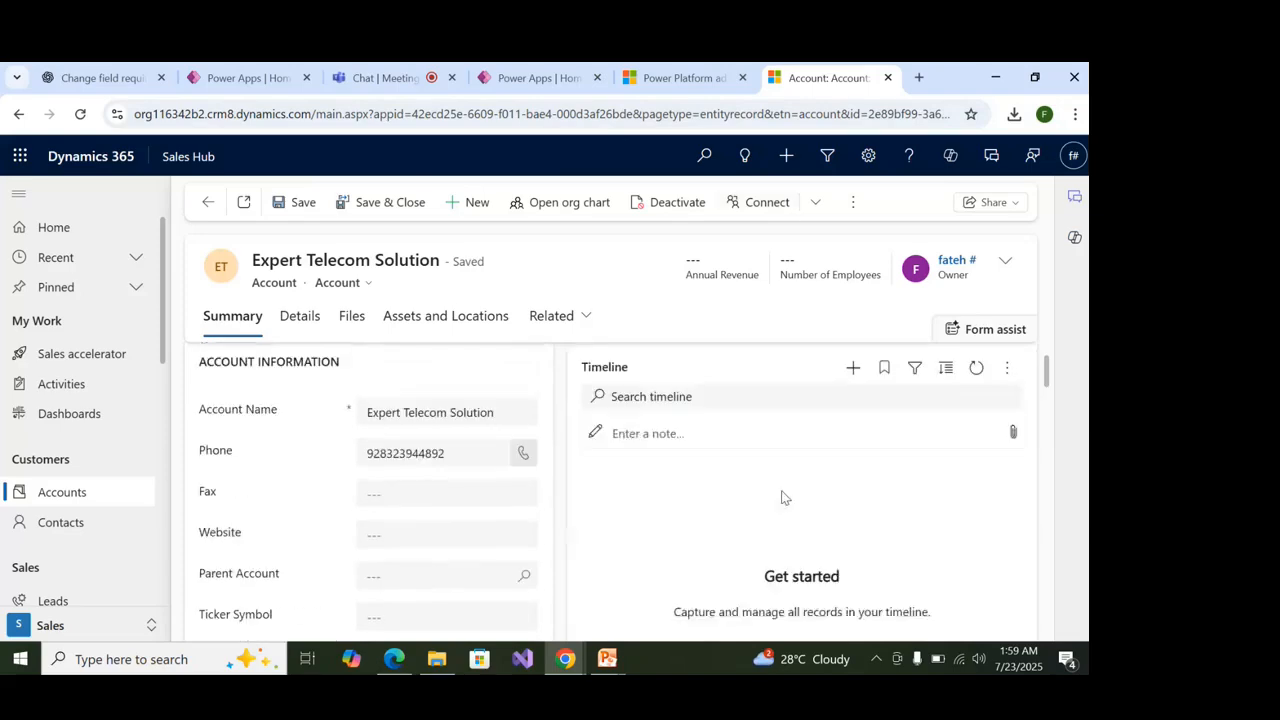
pyautogui.scroll(3, 783, 497)
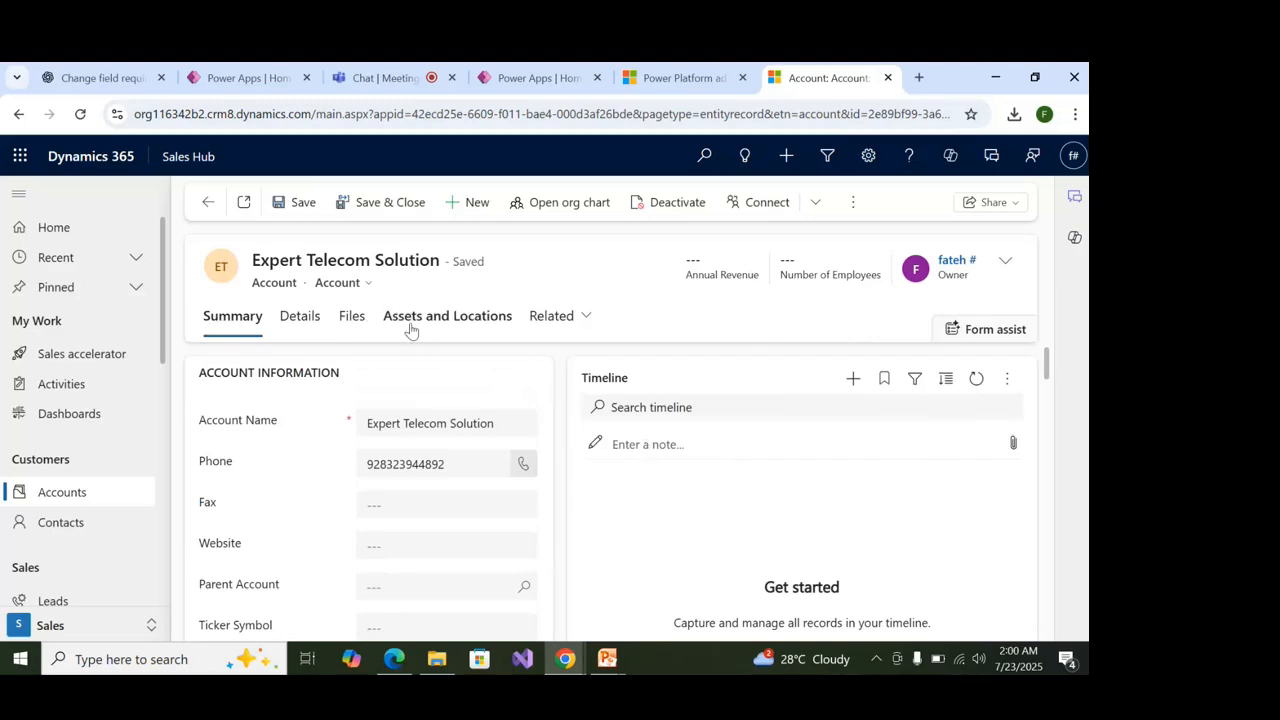
pyautogui.click(300, 328)
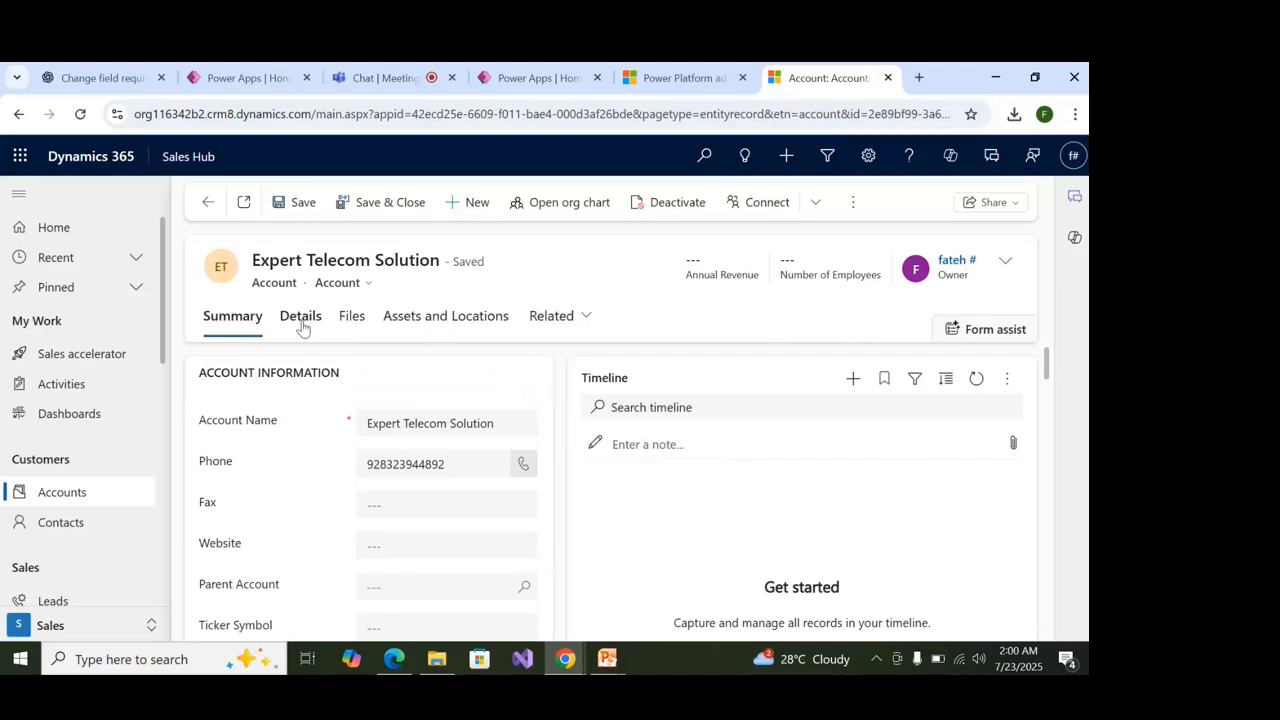
pyautogui.click(352, 333)
pyautogui.click(394, 322)
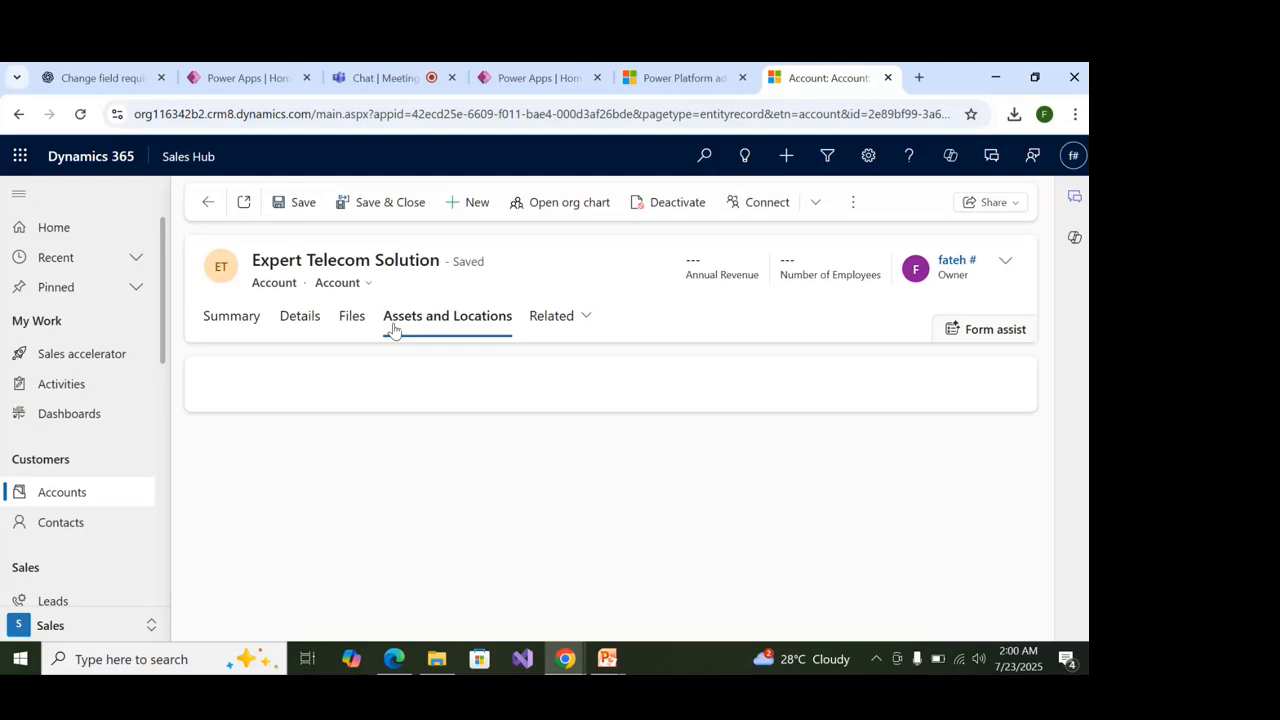
pyautogui.click(584, 322)
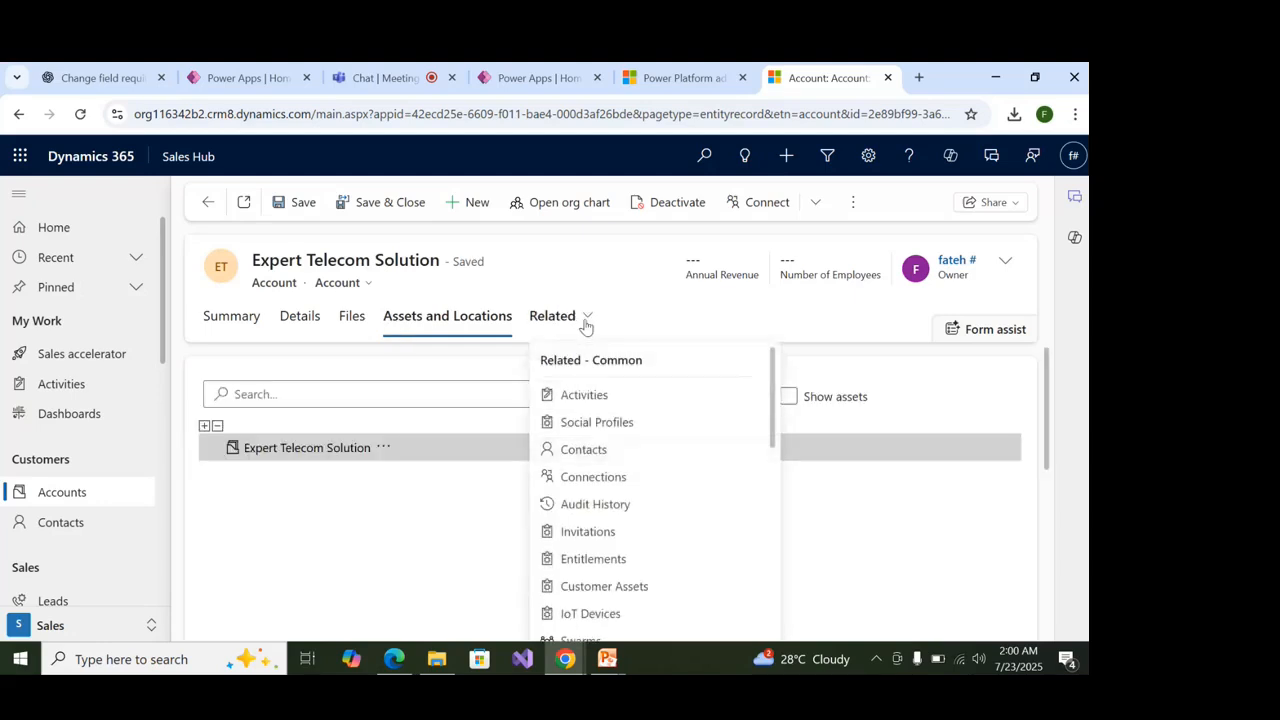
pyautogui.click(646, 300)
pyautogui.click(234, 322)
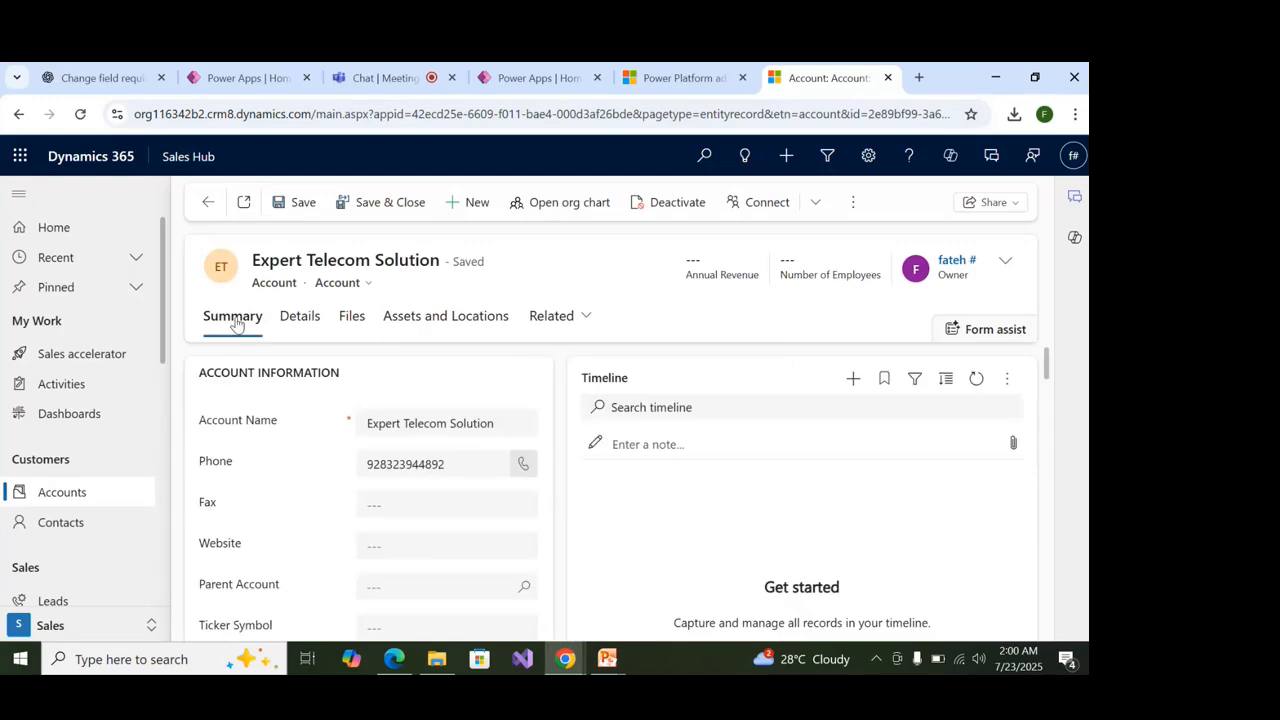
# Show the account's related Contacts list and start a new contact for it.
pyautogui.scroll(-10, 384, 474)
pyautogui.scroll(8, 386, 470)
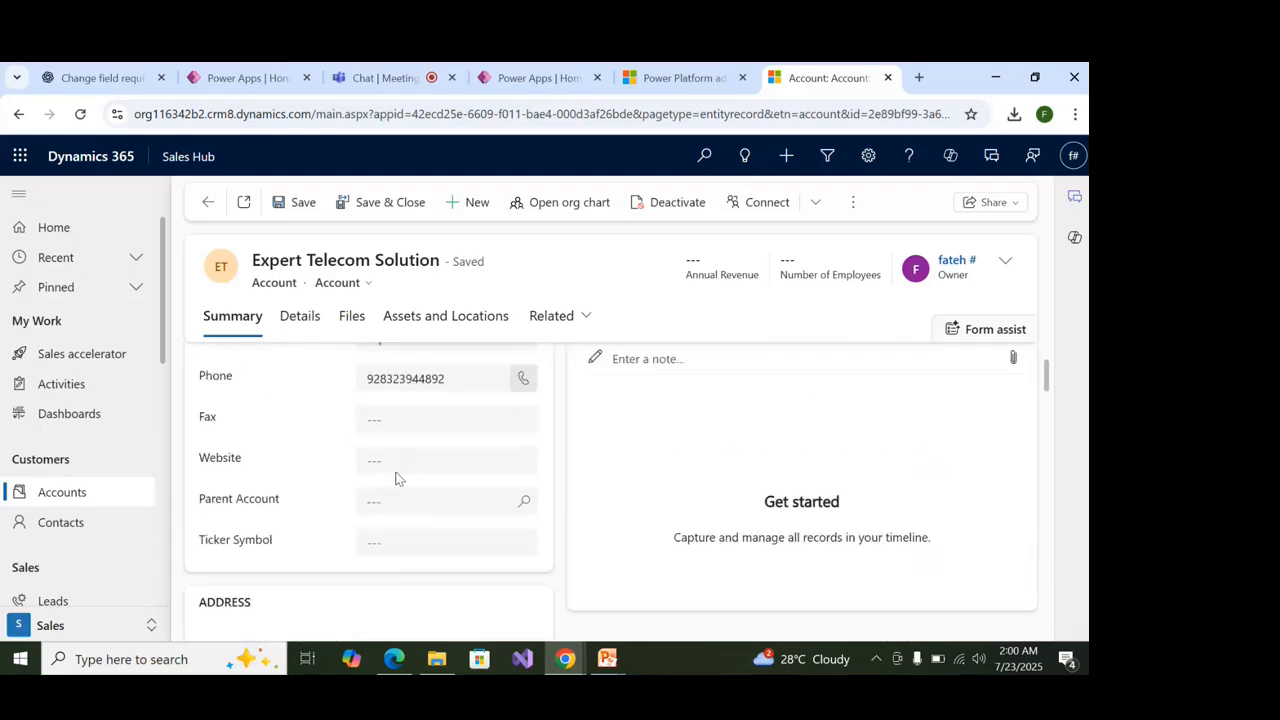
pyautogui.scroll(2, 391, 464)
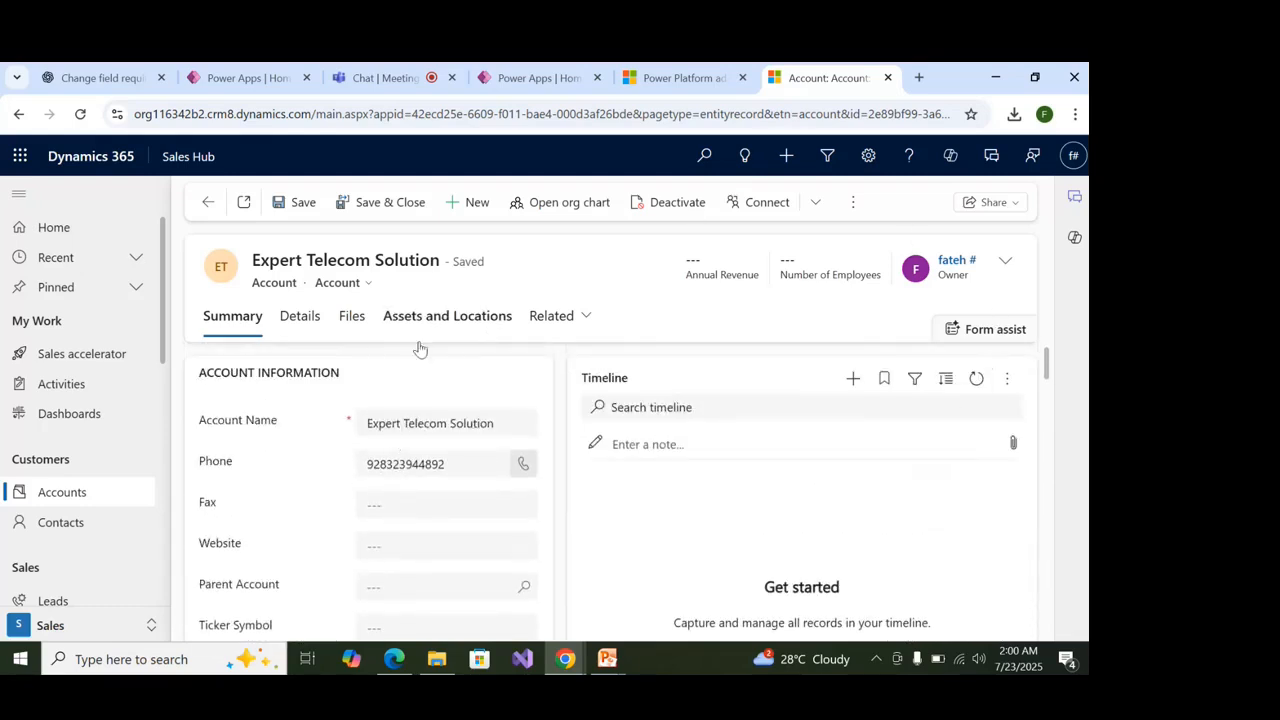
pyautogui.click(555, 315)
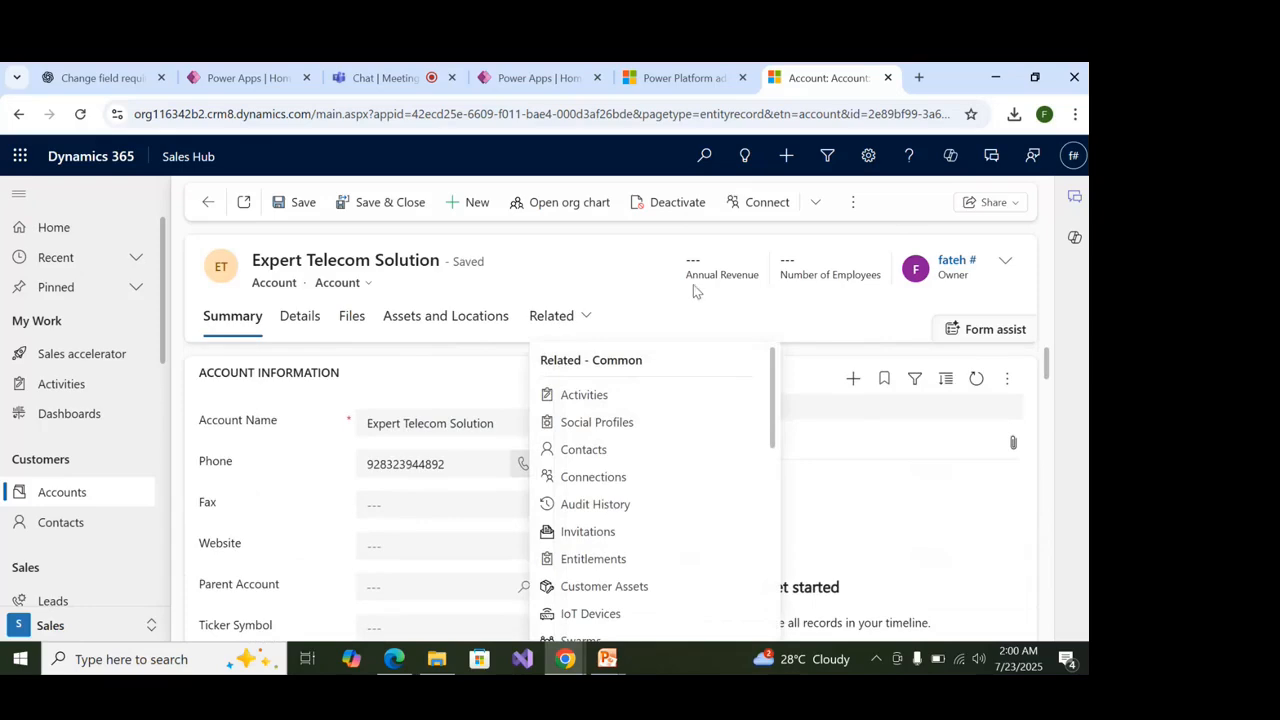
pyautogui.click(643, 446)
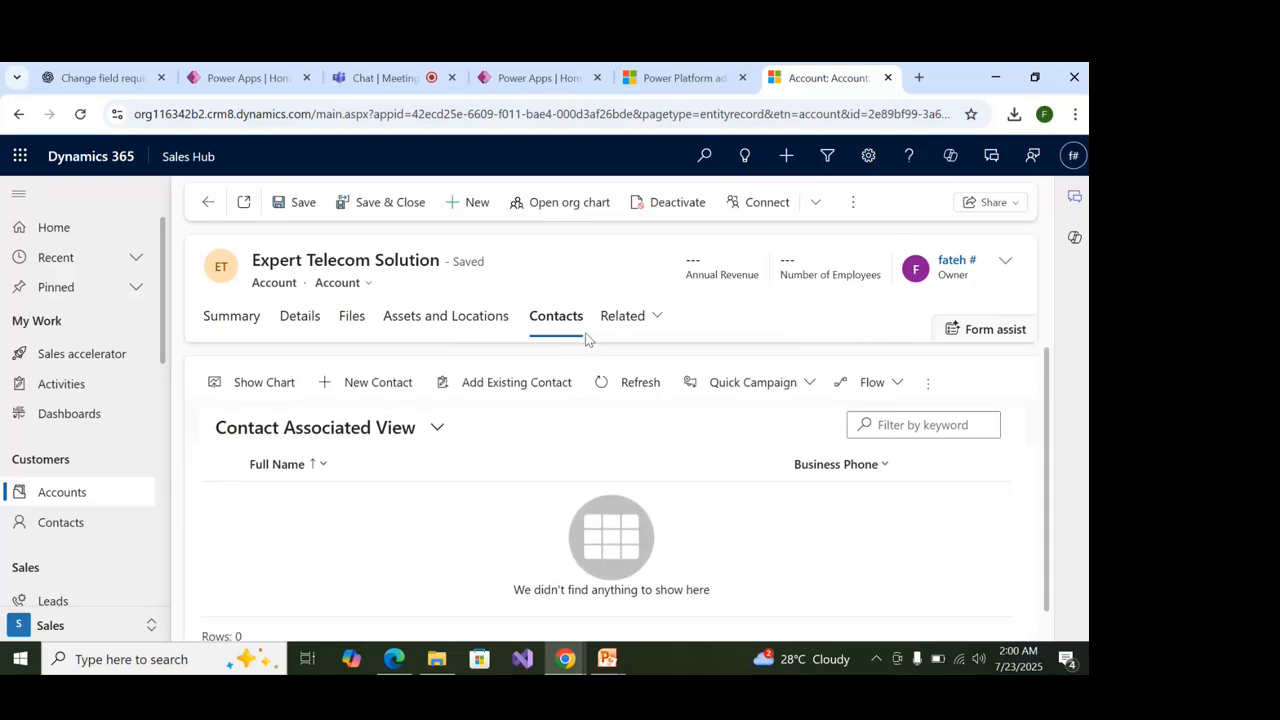
pyautogui.click(628, 318)
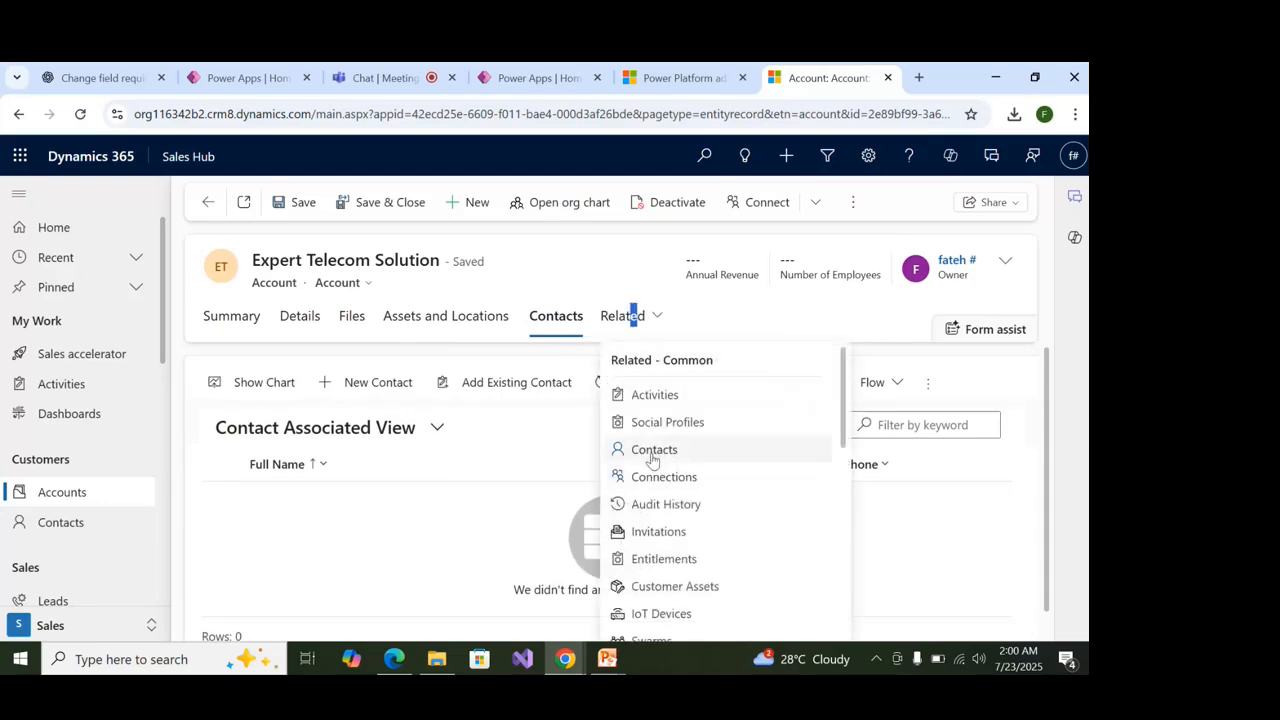
pyautogui.click(362, 392)
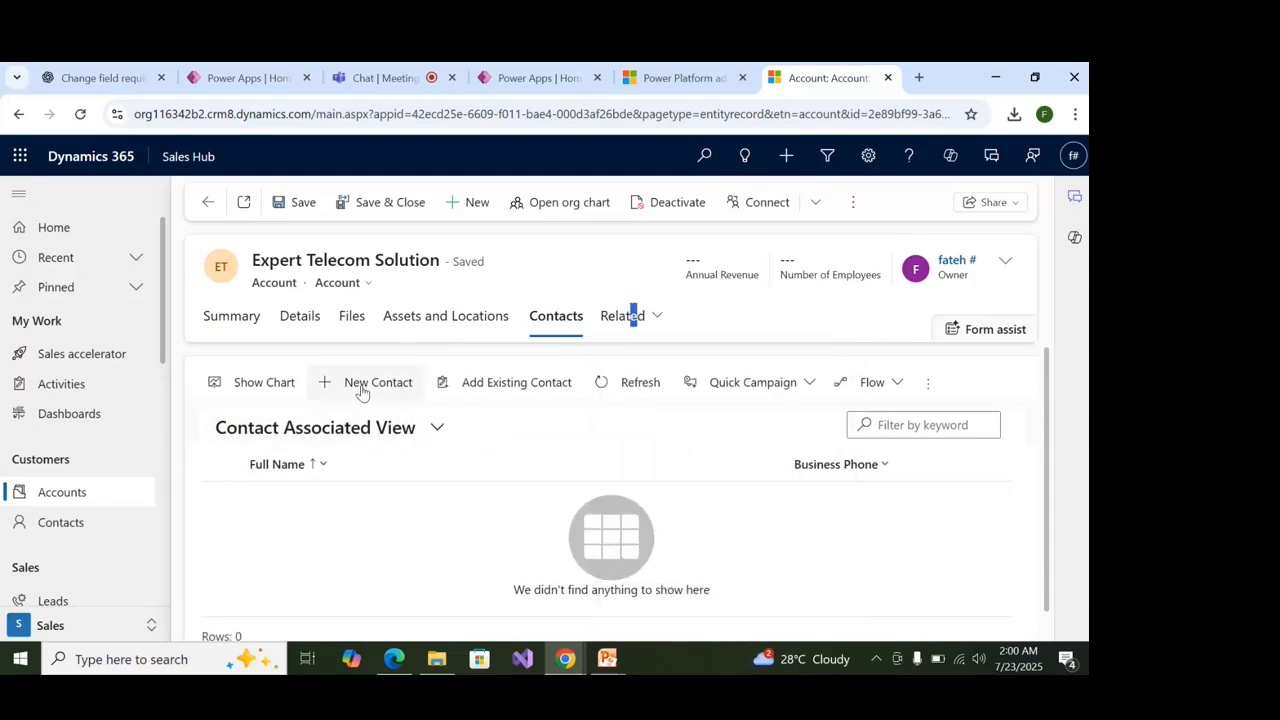
pyautogui.click(361, 390)
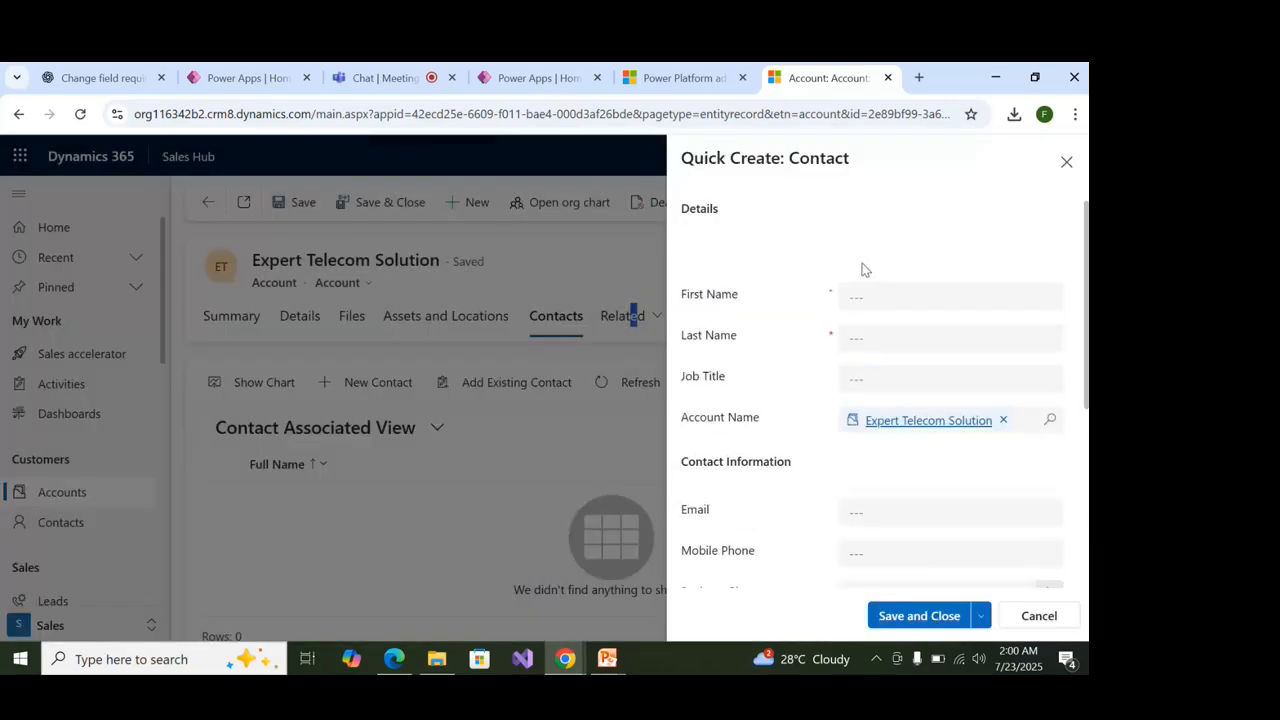
# Enter the contact's first and last name in Quick Create.
pyautogui.click(864, 307)
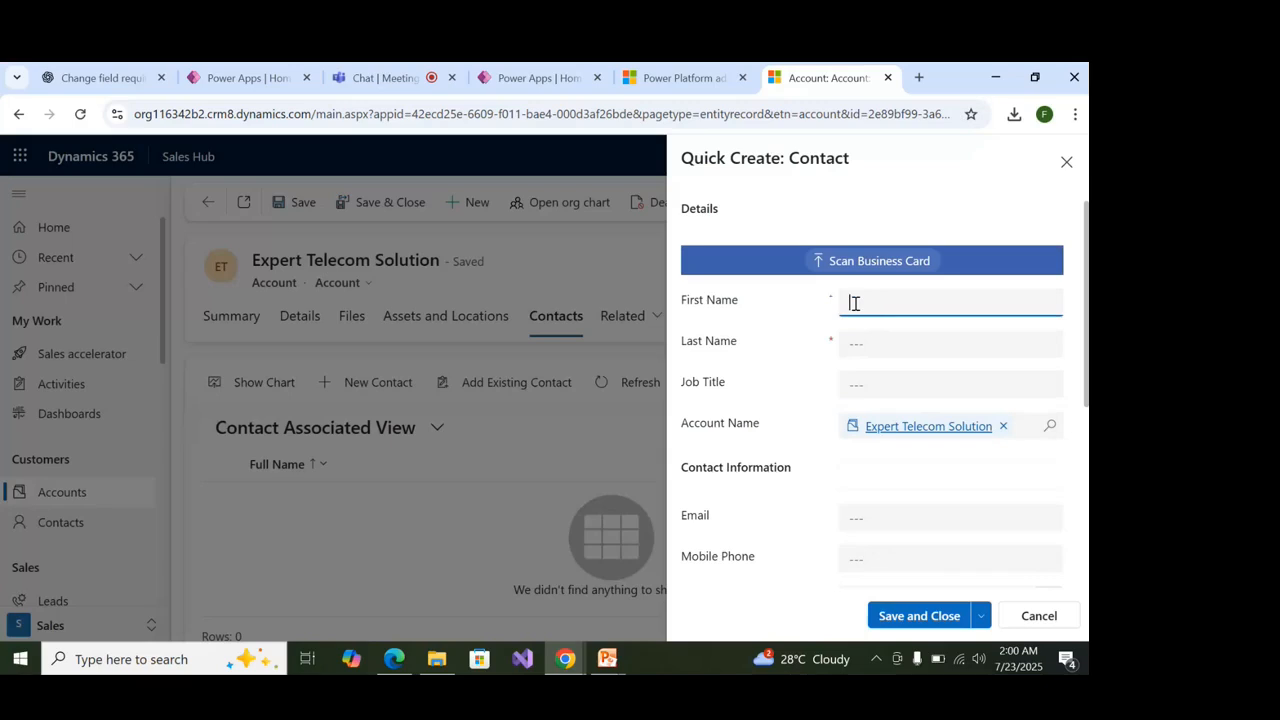
pyautogui.write('zami')
pyautogui.press('Tab')
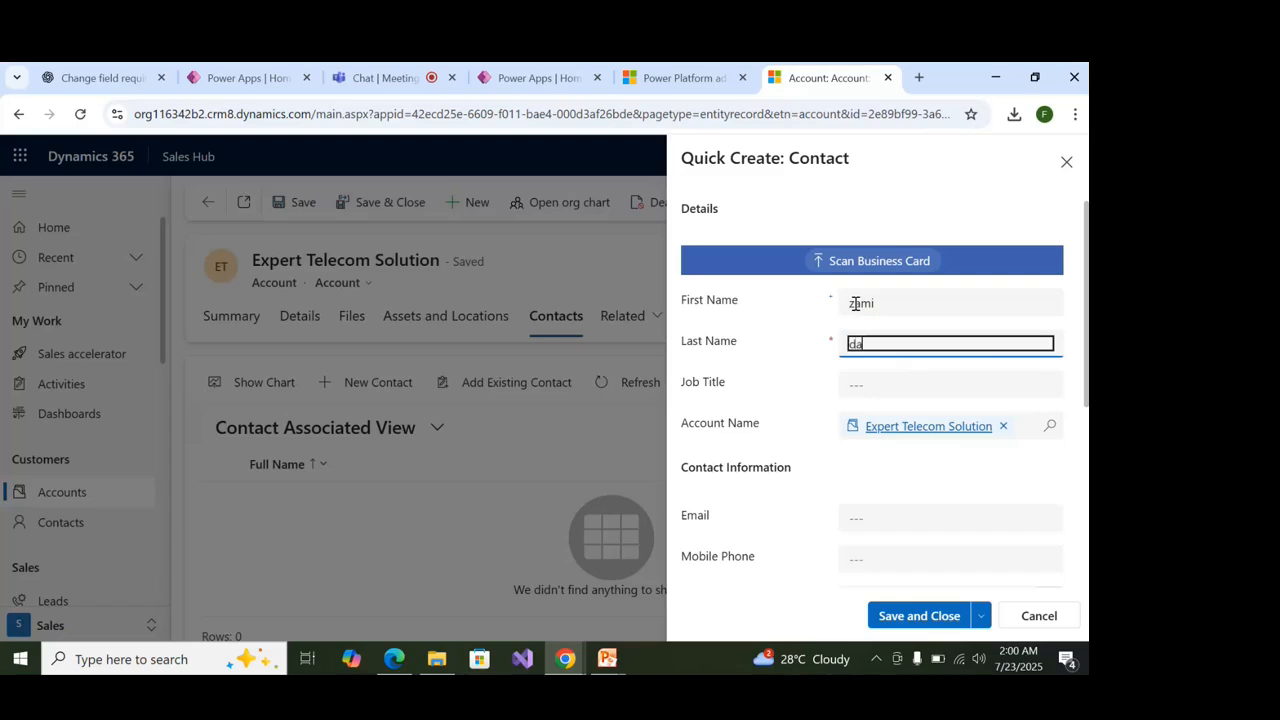
pyautogui.press('BackSpace')
pyautogui.press('BackSpace')
# Set the job title to 'Techno Functional Consultant' and save and close the contact.
pyautogui.click(975, 384)
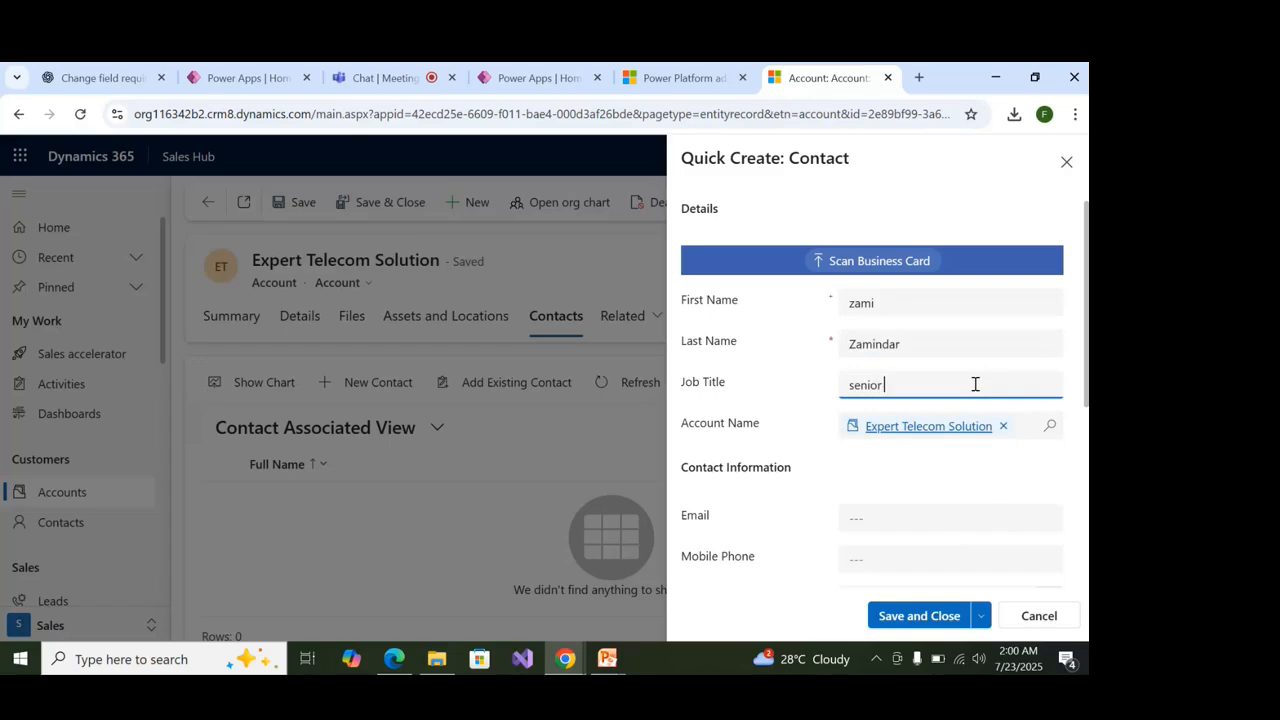
pyautogui.press('BackSpace')
pyautogui.press('BackSpace')
pyautogui.press('BackSpace')
pyautogui.press('BackSpace')
pyautogui.press('BackSpace')
pyautogui.press('BackSpace')
pyautogui.write('techno Functional')
pyautogui.press('Left')
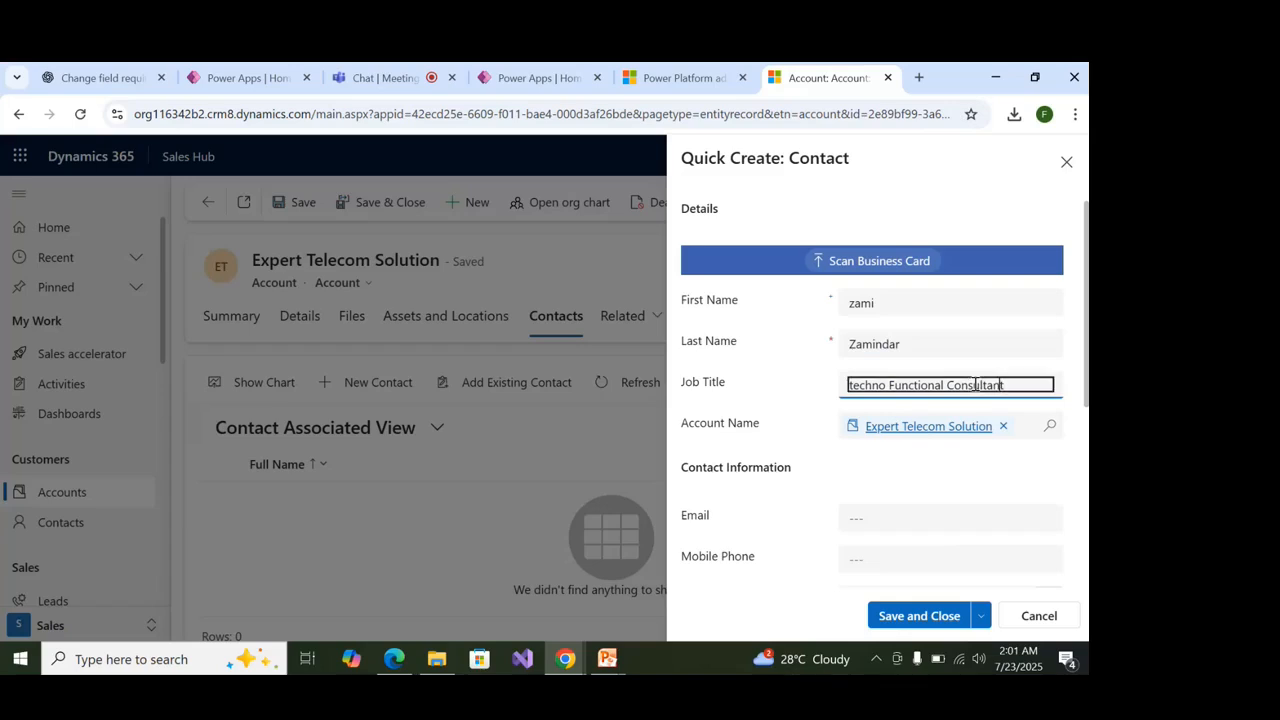
pyautogui.press('Delete')
pyautogui.write('T')
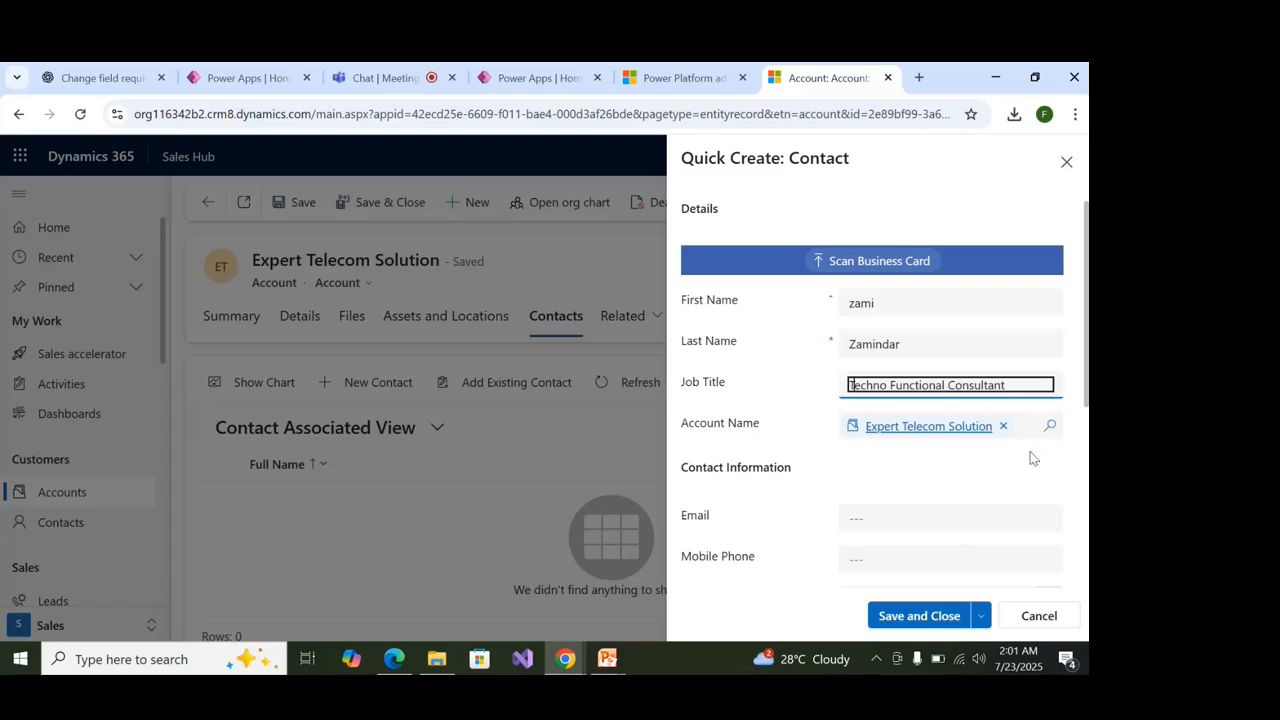
pyautogui.scroll(-2, 1025, 480)
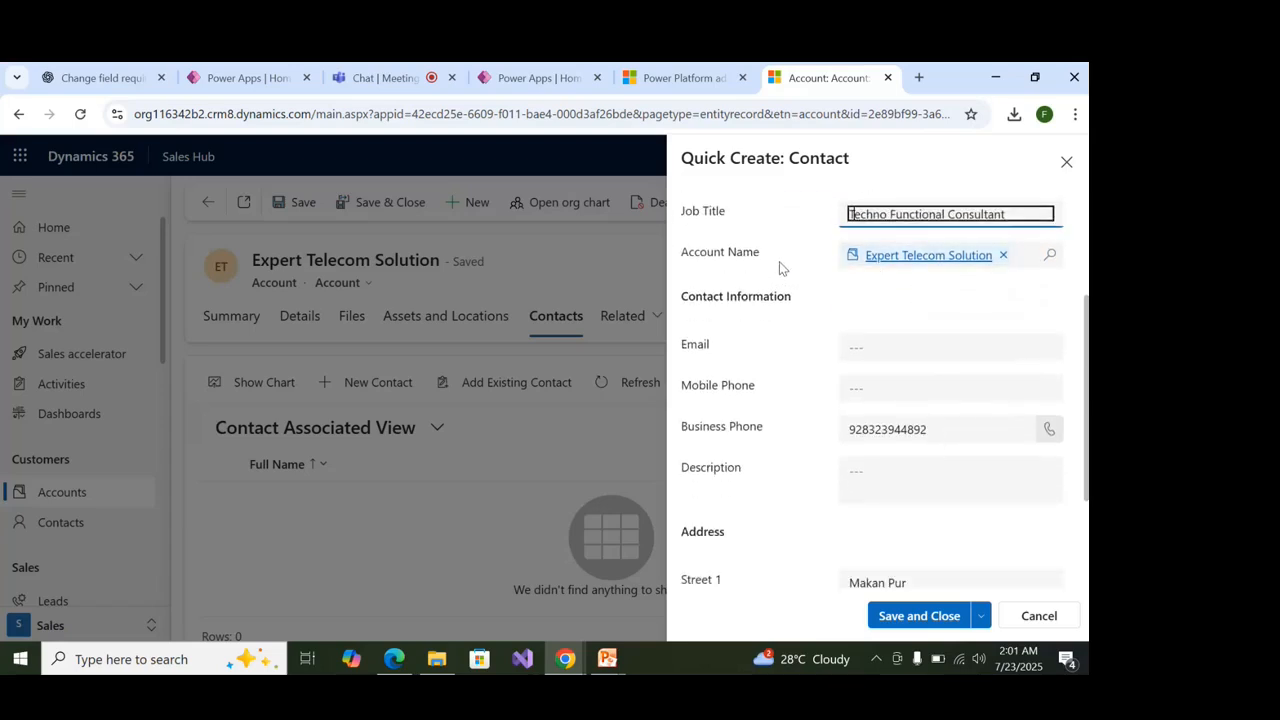
pyautogui.moveTo(780, 263)
pyautogui.scroll(-2, 877, 403)
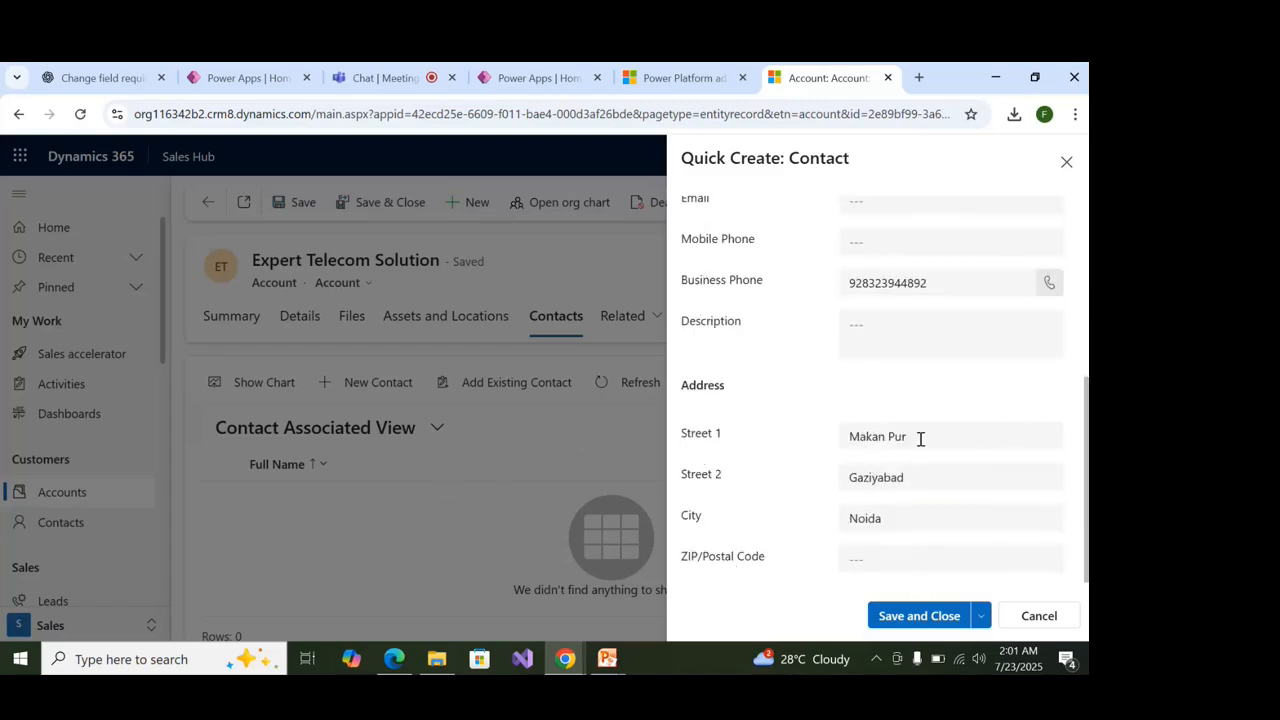
pyautogui.click(900, 615)
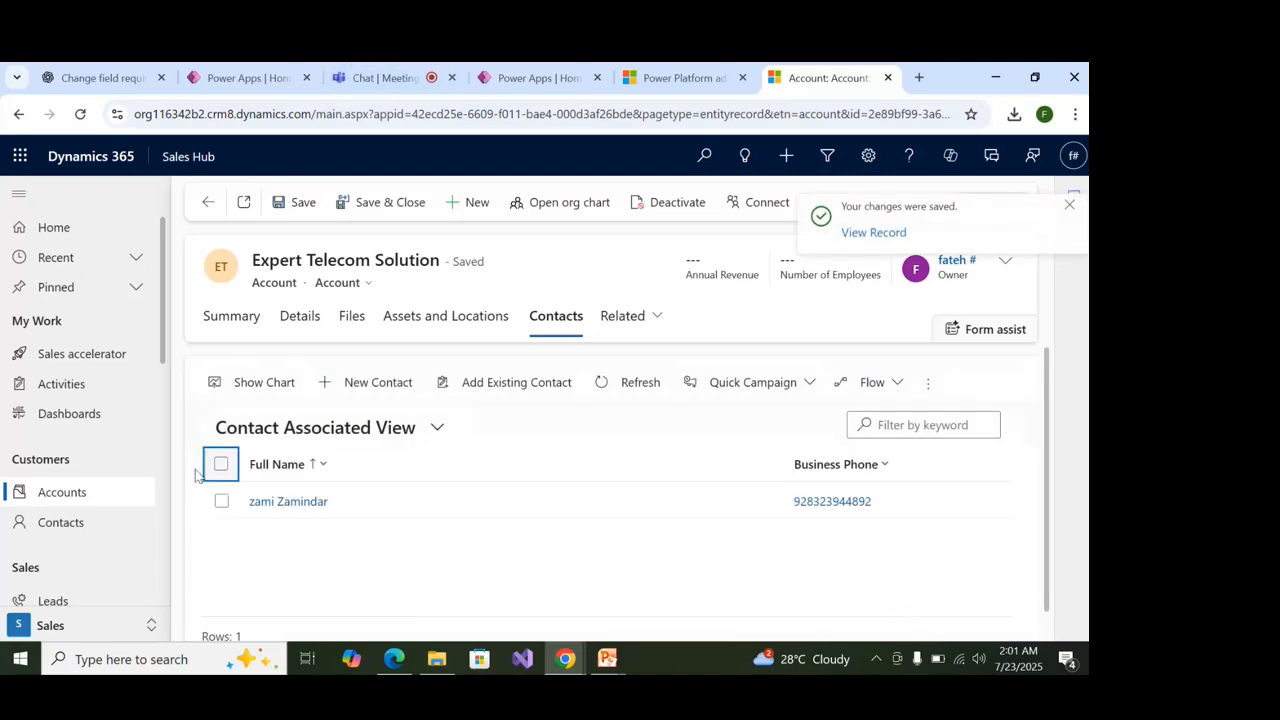
# Go to the My Active Contacts list and start a new contact from there.
pyautogui.click(84, 530)
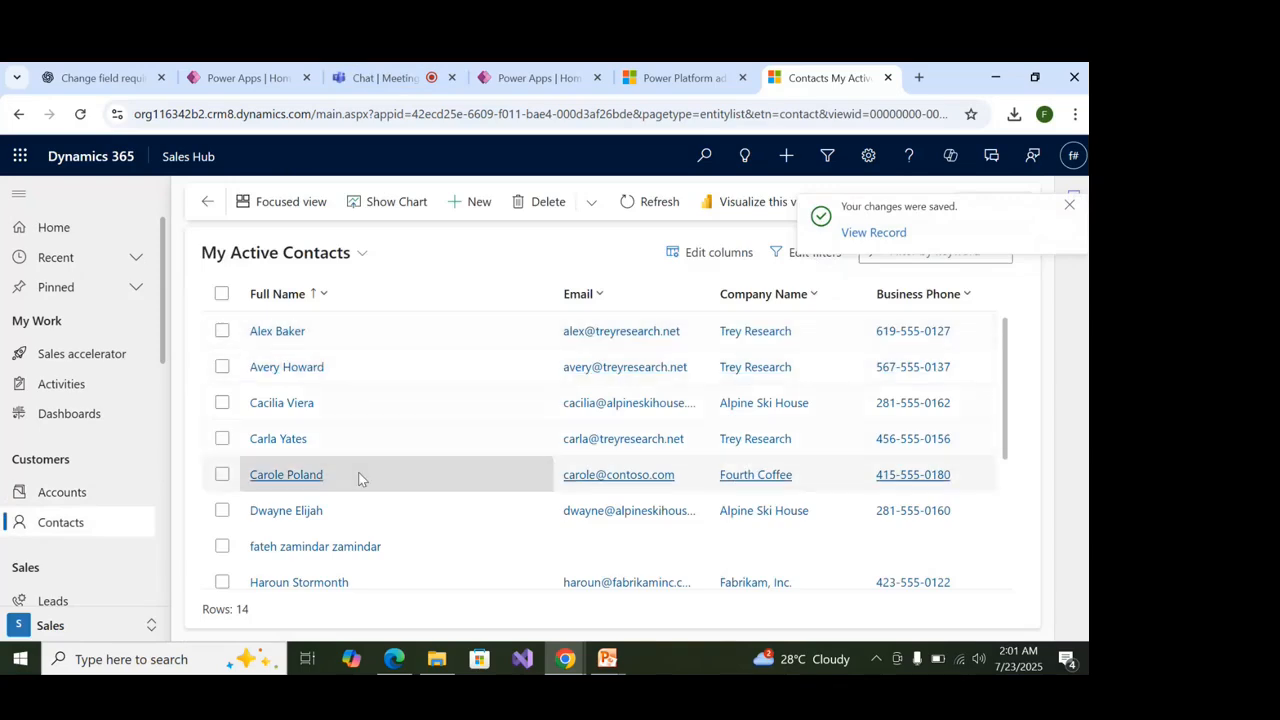
pyautogui.scroll(-3, 359, 465)
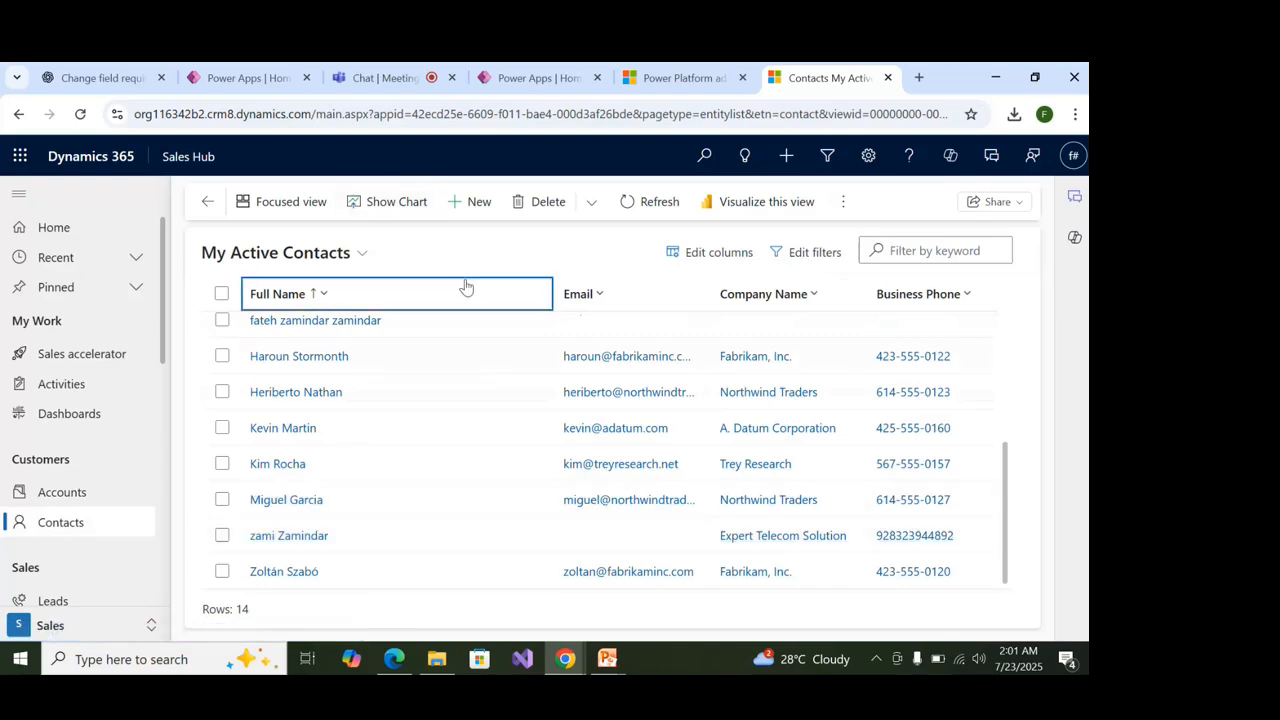
pyautogui.click(464, 203)
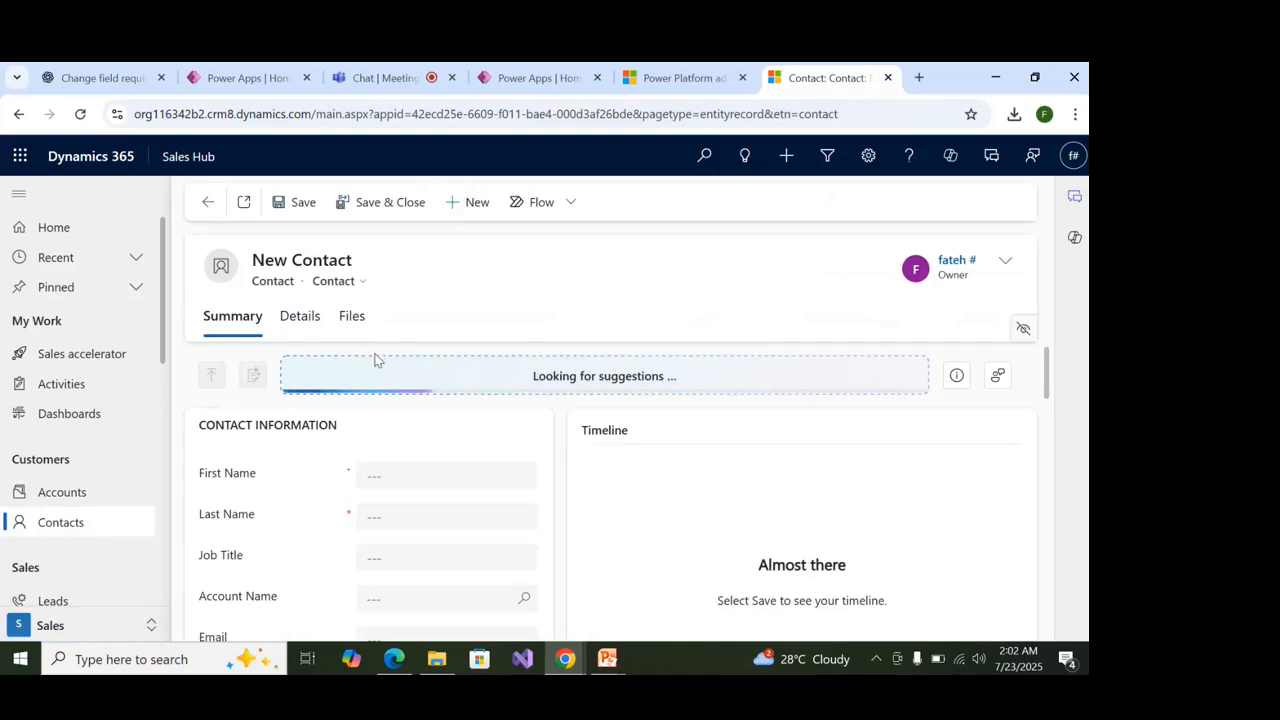
# Dismiss the AI tip and enter the contact's first and last name with Job Title 'Actor'.
pyautogui.scroll(-2, 382, 385)
pyautogui.scroll(1, 389, 413)
pyautogui.click(399, 391)
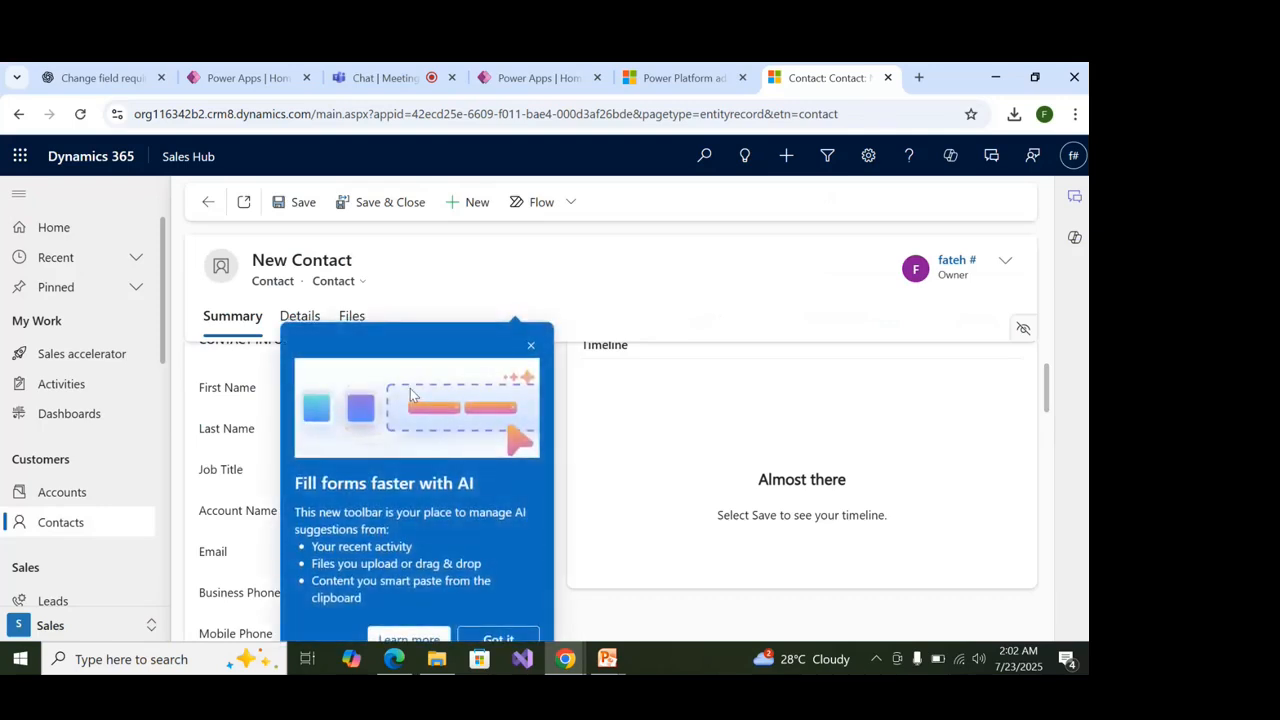
pyautogui.click(531, 345)
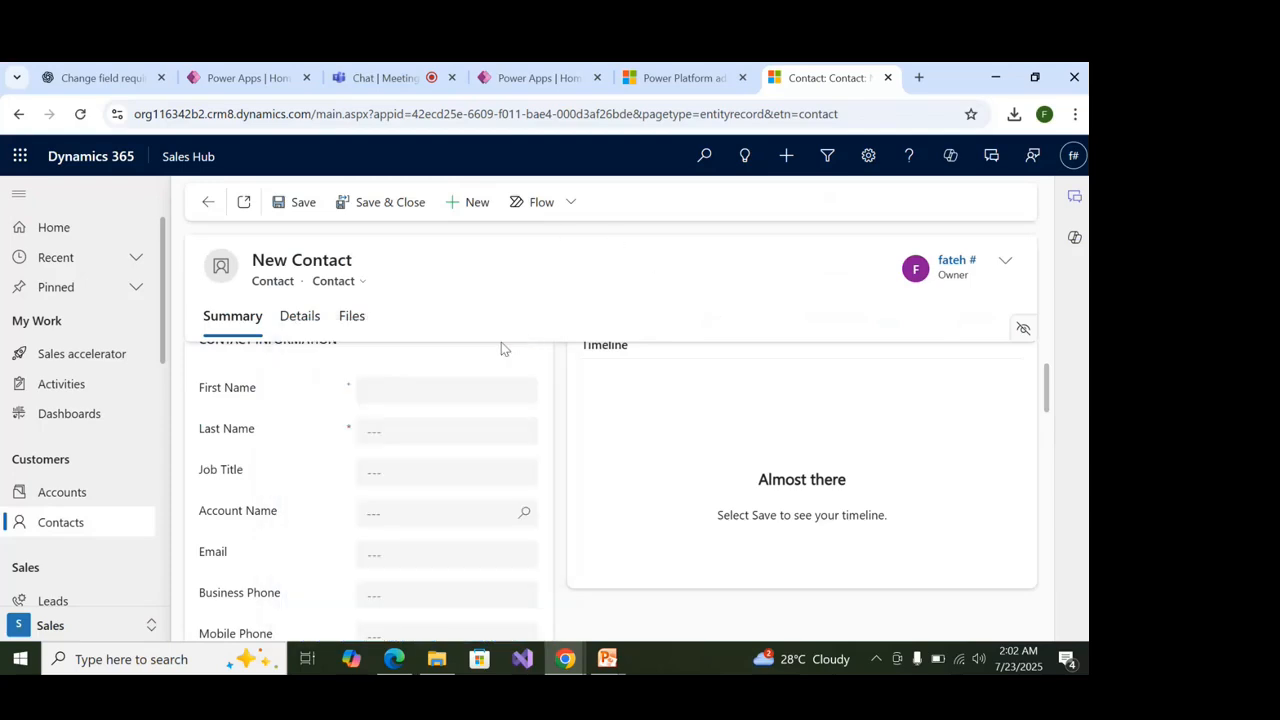
pyautogui.click(449, 386)
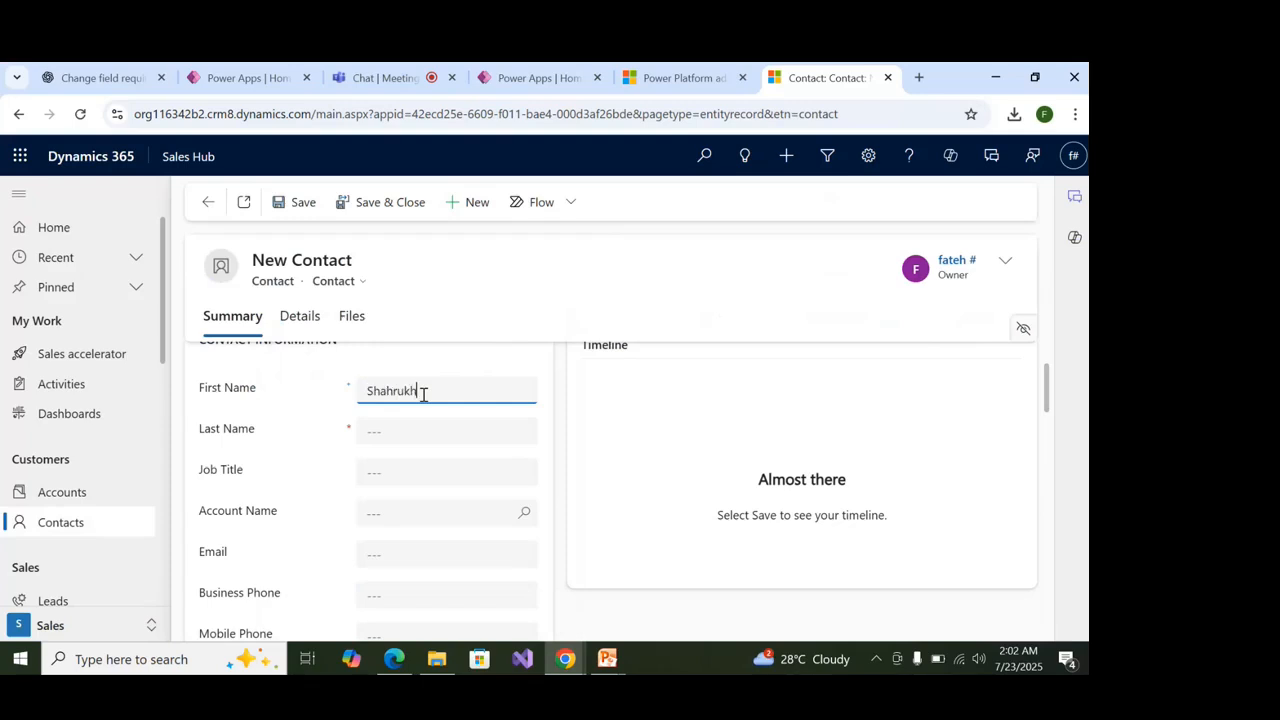
pyautogui.press('Tab')
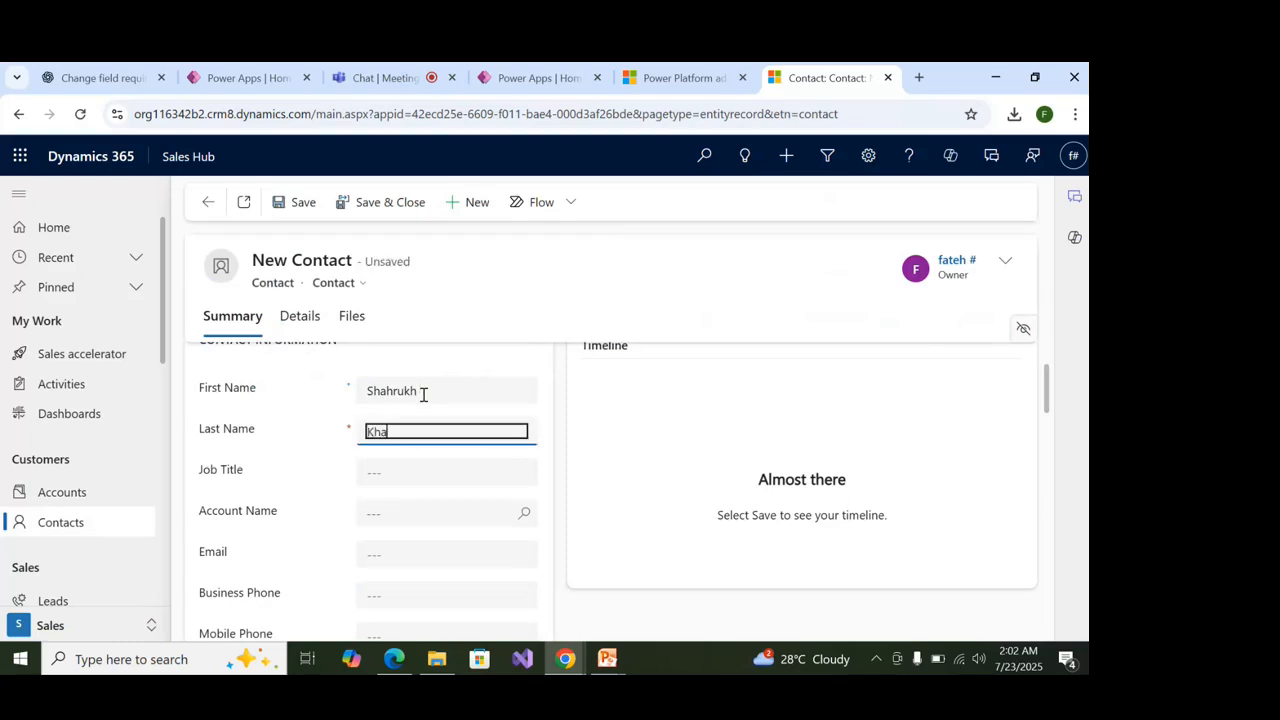
pyautogui.click(422, 471)
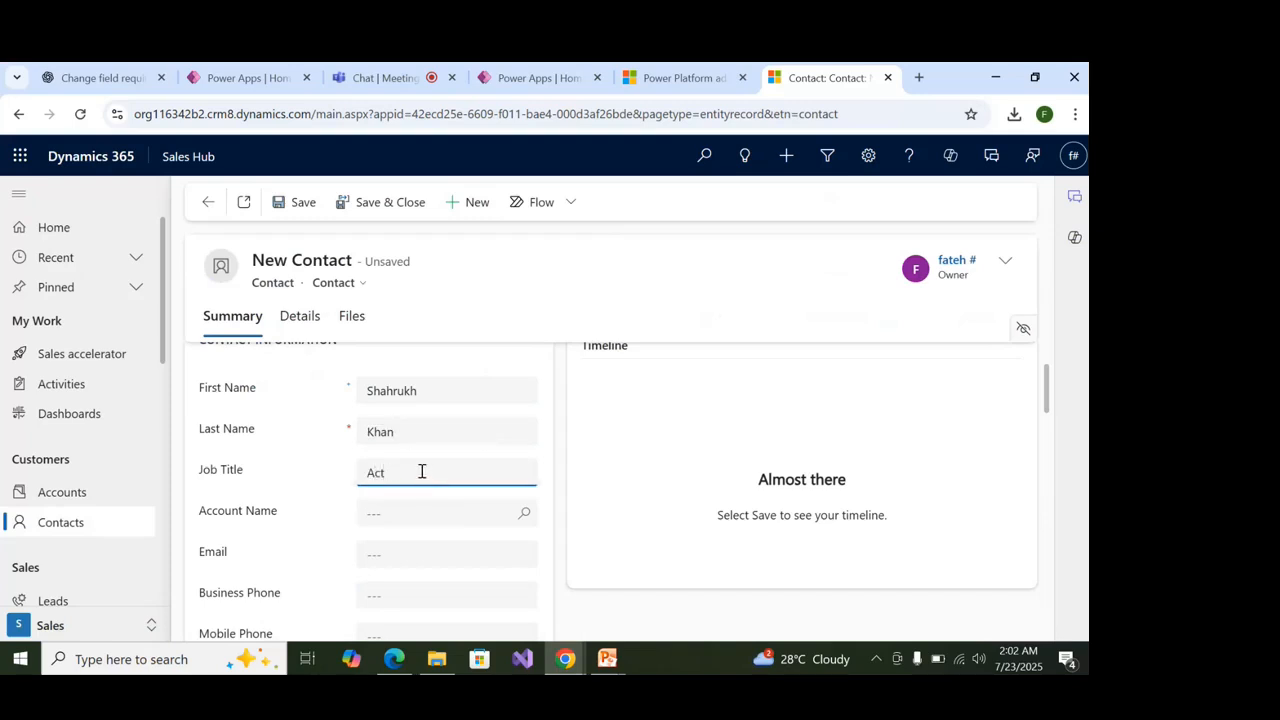
pyautogui.click(422, 512)
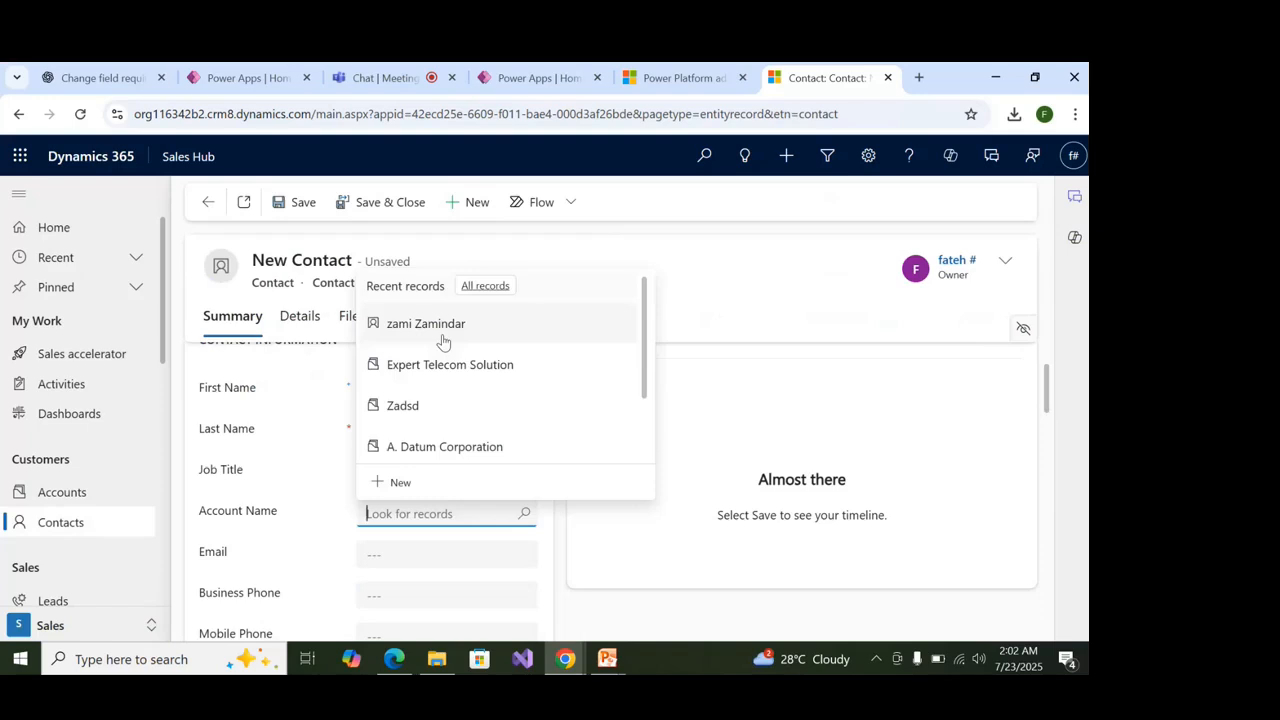
# Search the Account Name lookup and select A. Datum Corporation.
pyautogui.click(443, 342)
pyautogui.click(474, 517)
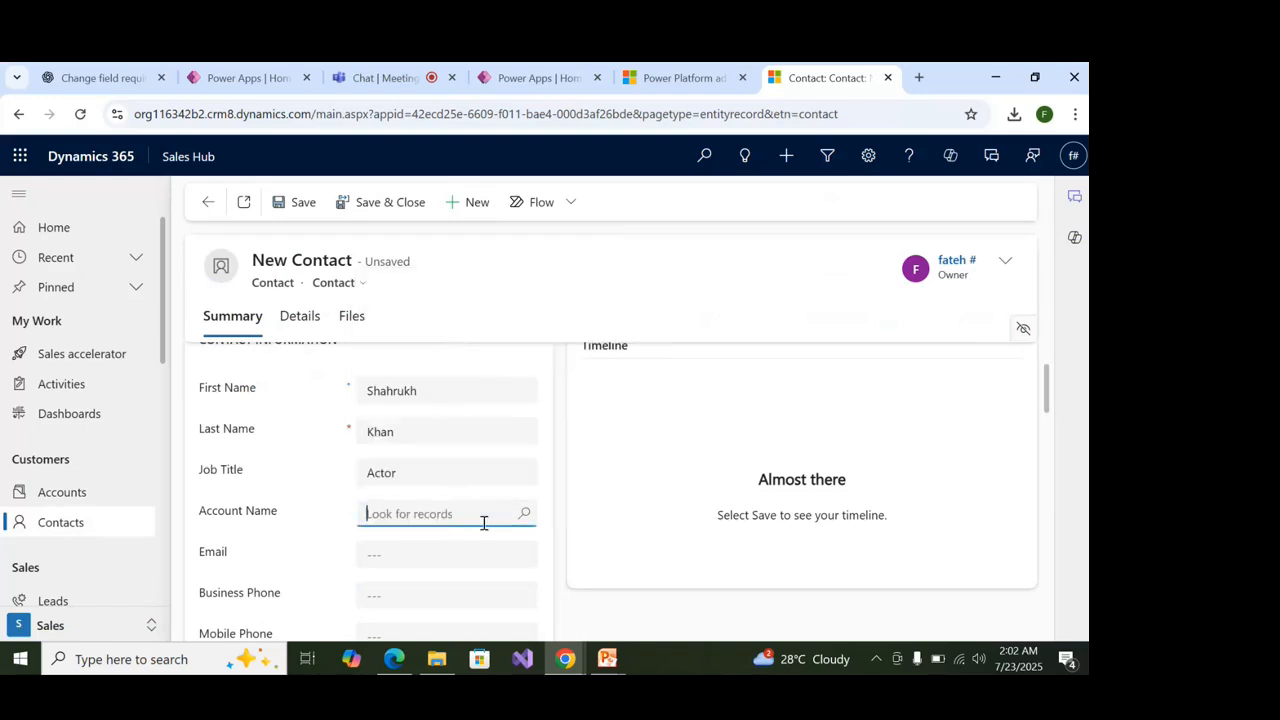
pyautogui.click(521, 513)
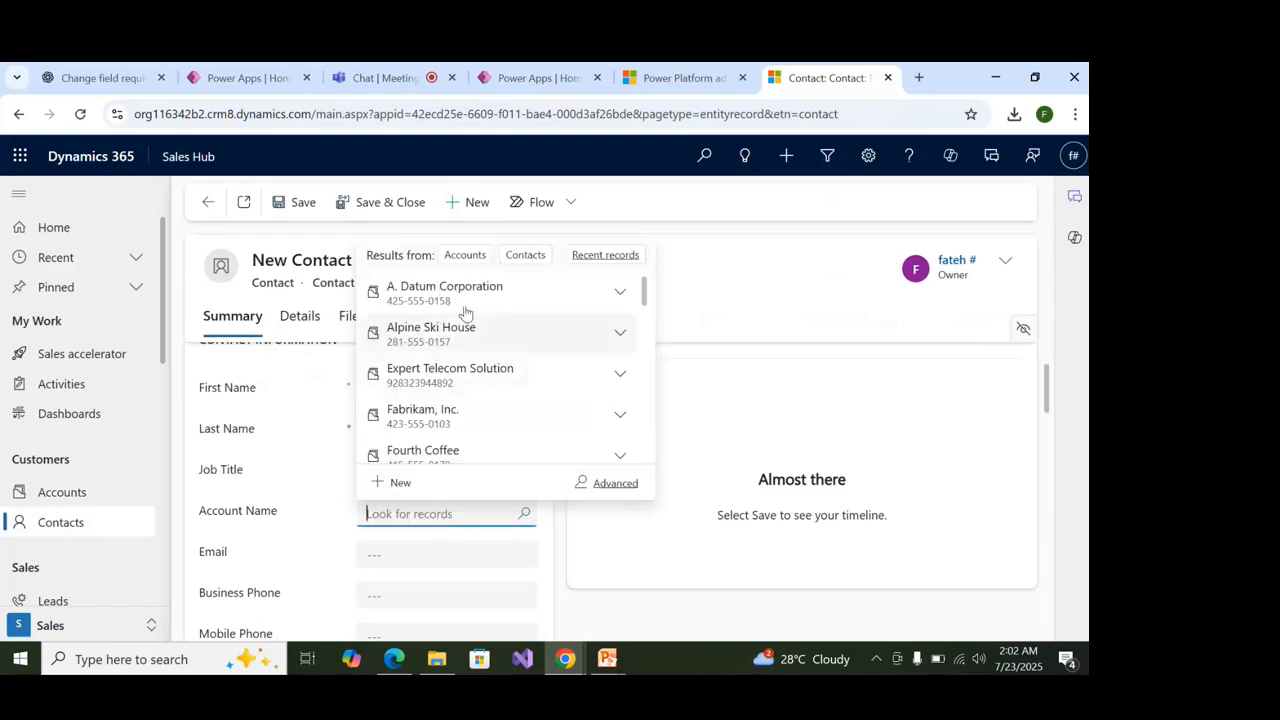
pyautogui.click(466, 256)
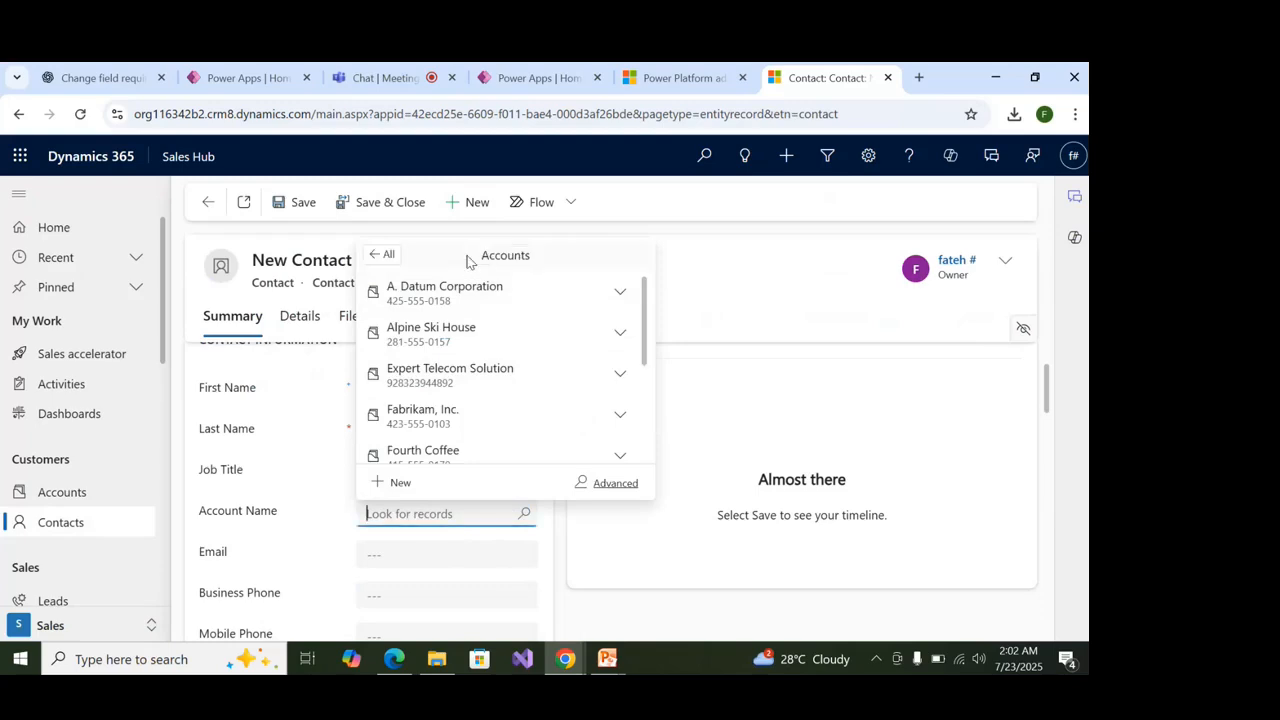
pyautogui.click(382, 254)
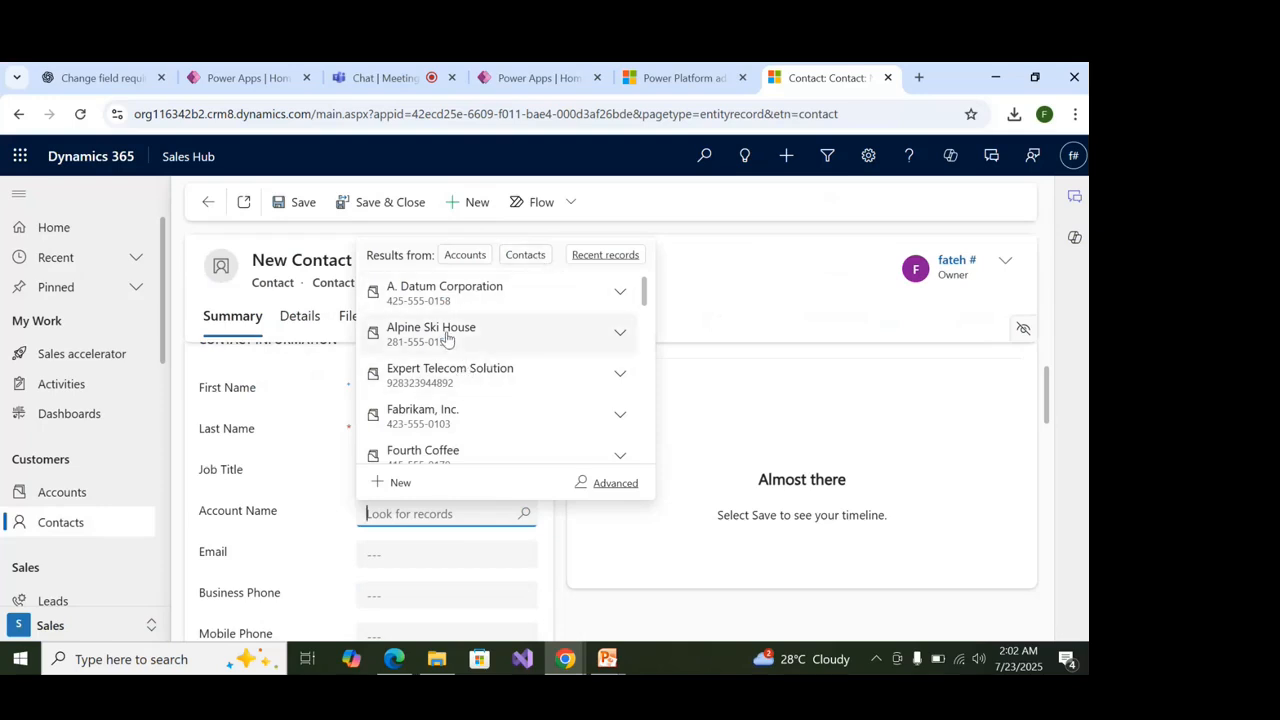
pyautogui.click(438, 295)
pyautogui.scroll(-2, 463, 510)
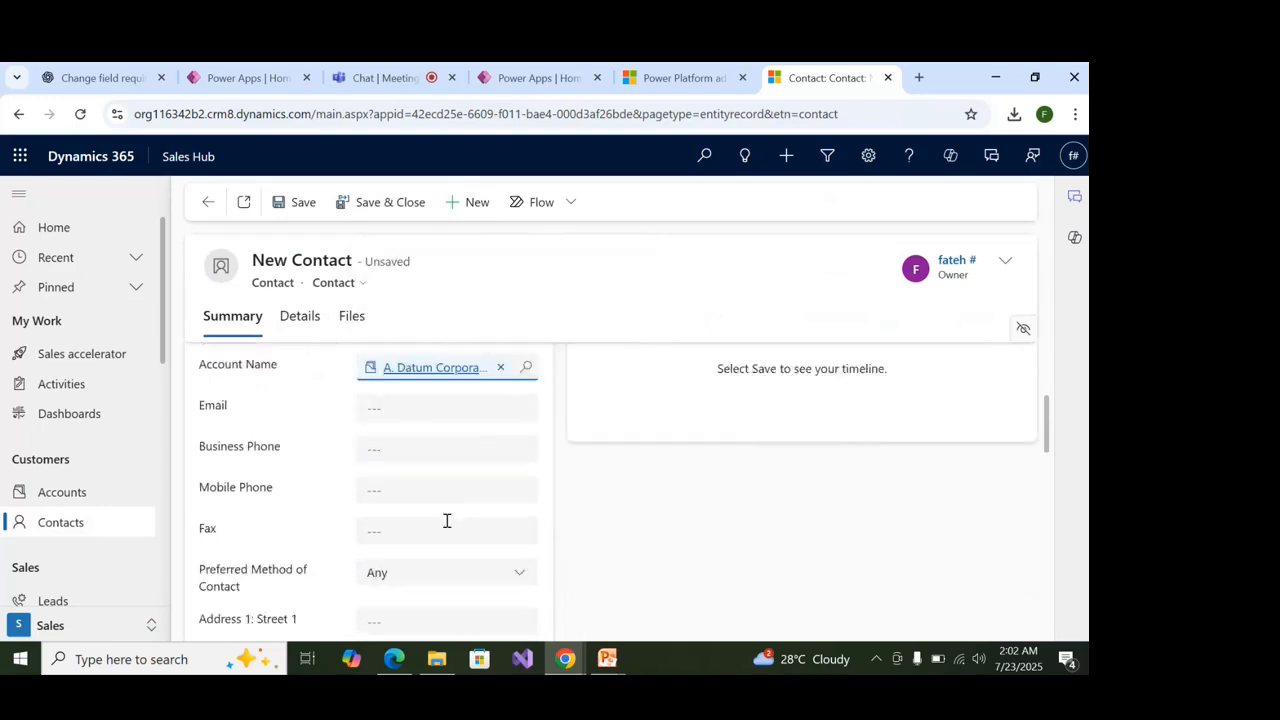
pyautogui.scroll(4, 443, 514)
pyautogui.scroll(-3, 366, 457)
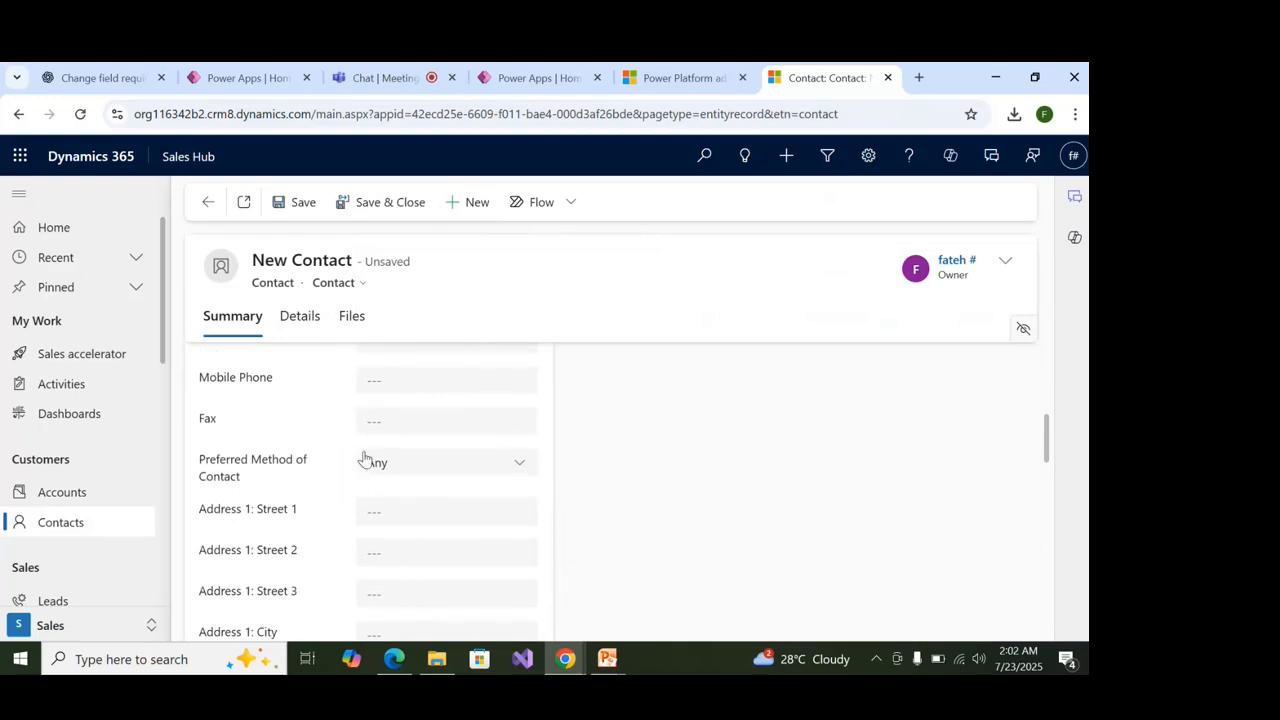
pyautogui.scroll(1, 366, 457)
# Enter the contact's Gmail address, business phone and mobile phone numbers.
pyautogui.click(378, 384)
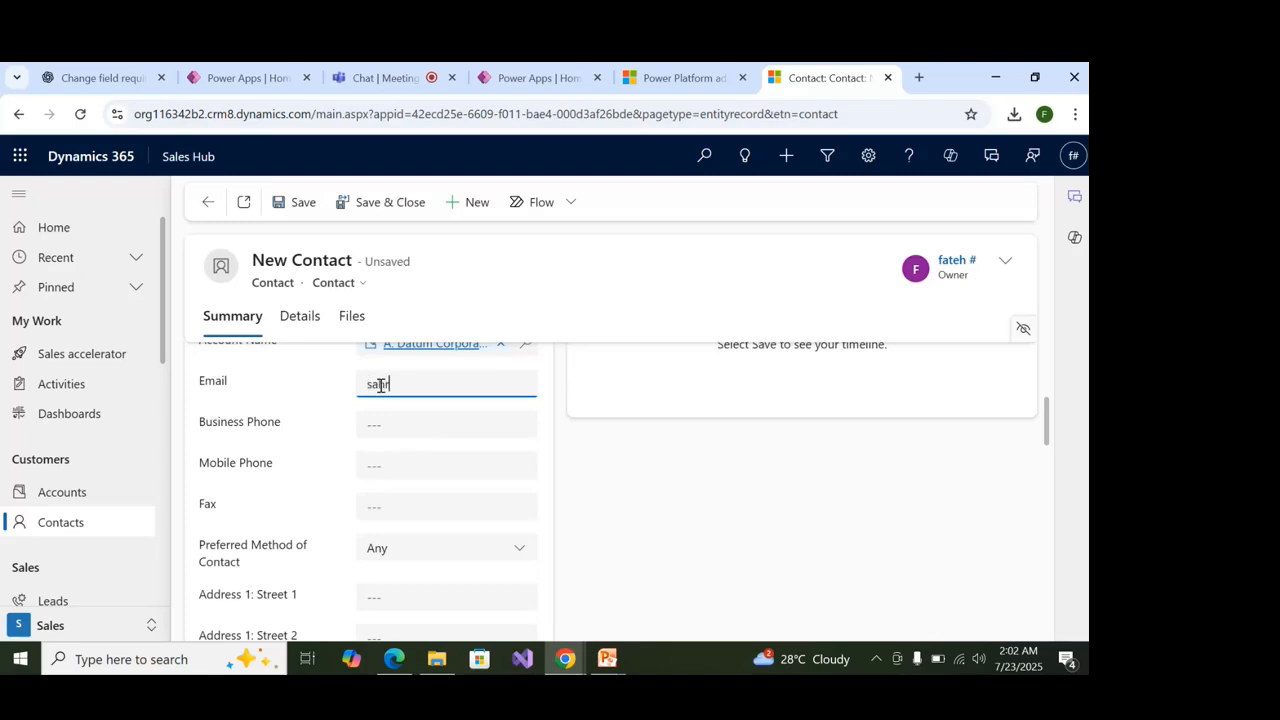
pyautogui.click(400, 419)
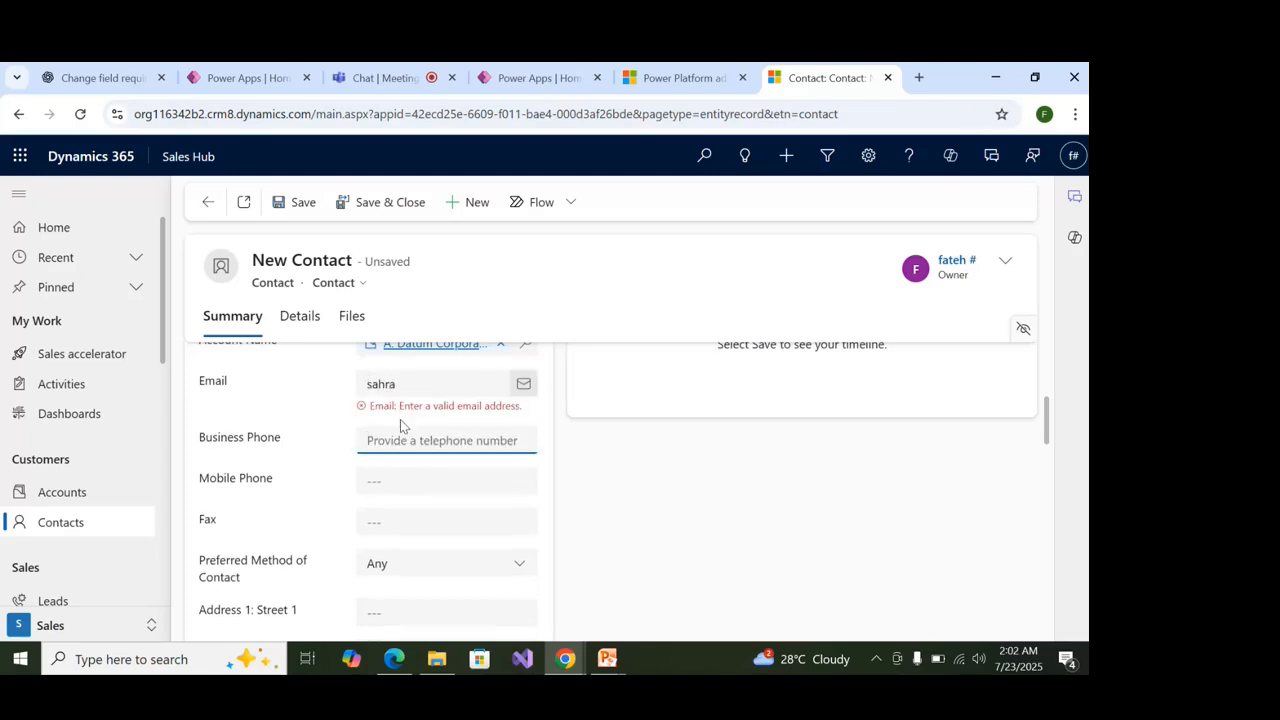
pyautogui.click(423, 381)
pyautogui.write('@')
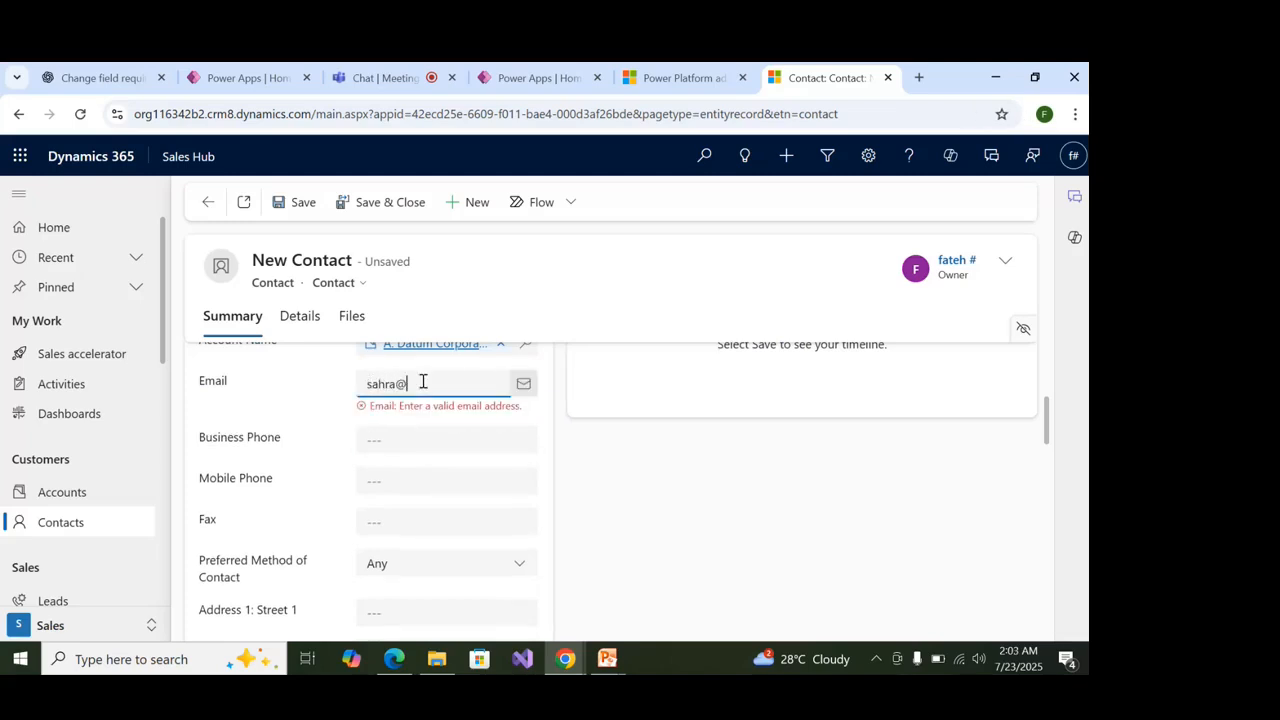
pyautogui.write('gmail.com')
pyautogui.click(452, 440)
pyautogui.write('12')
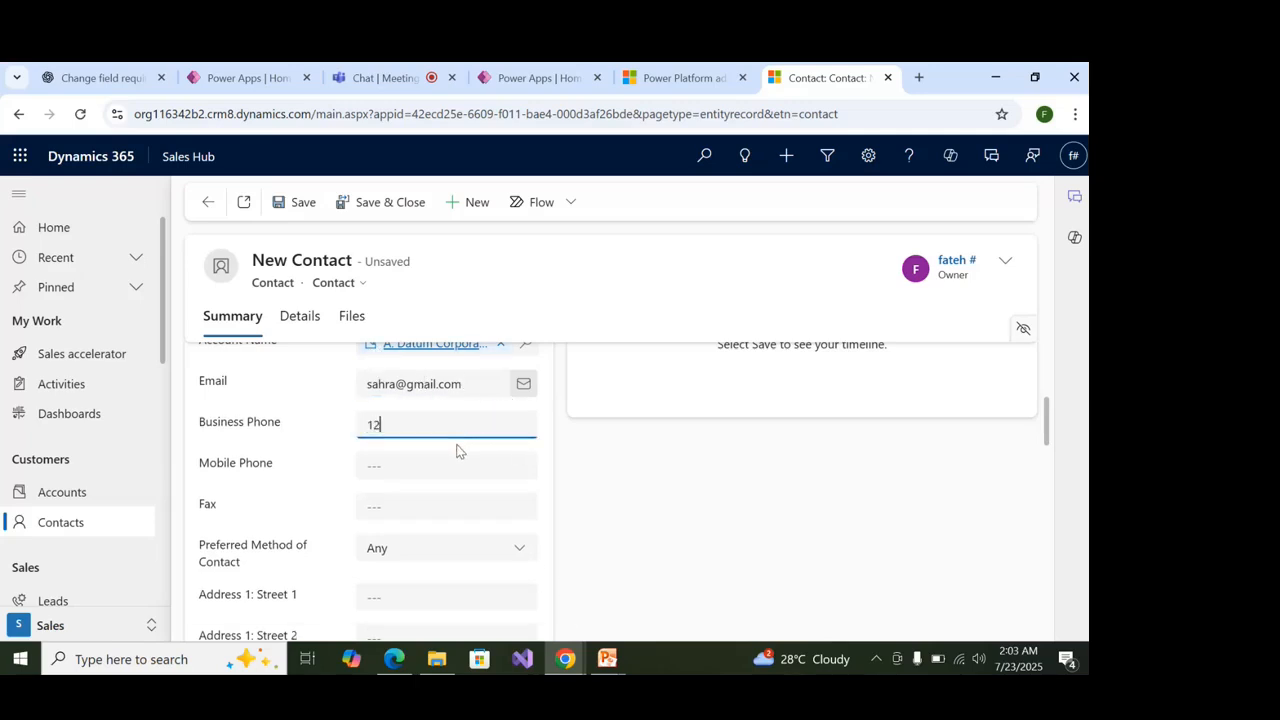
pyautogui.write('121221')
pyautogui.click(457, 460)
pyautogui.write('1214334')
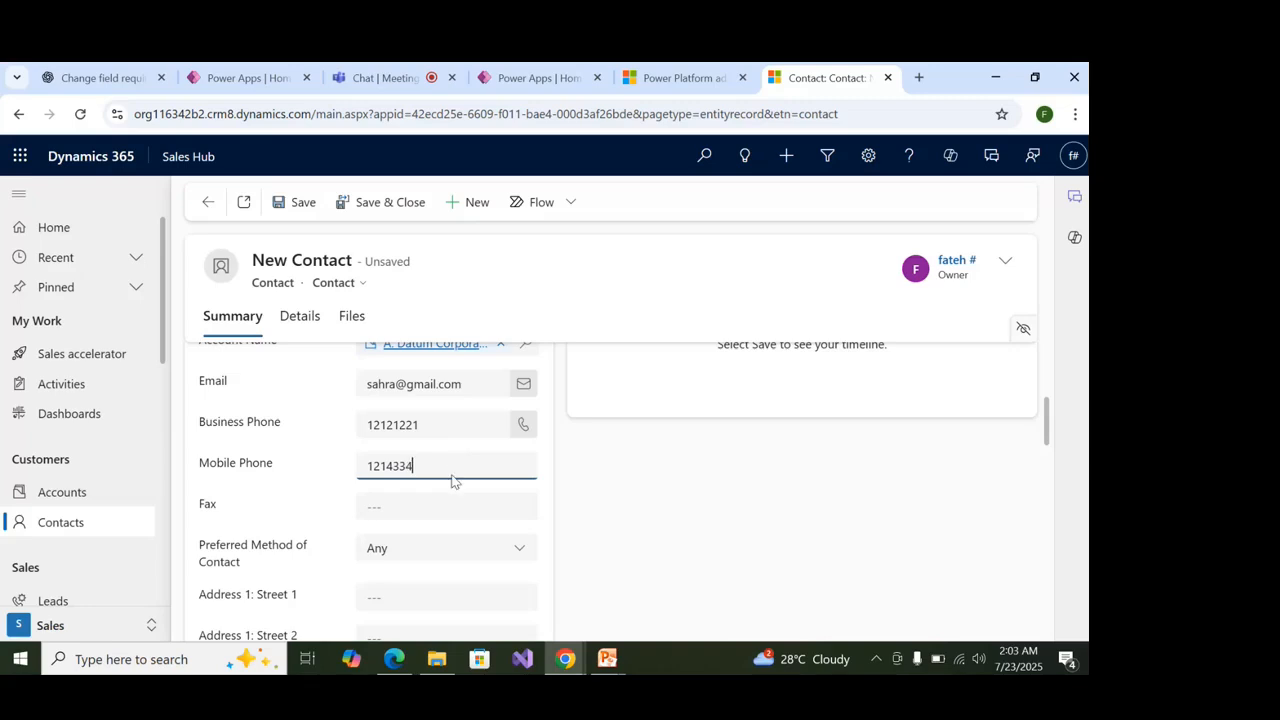
pyautogui.click(447, 495)
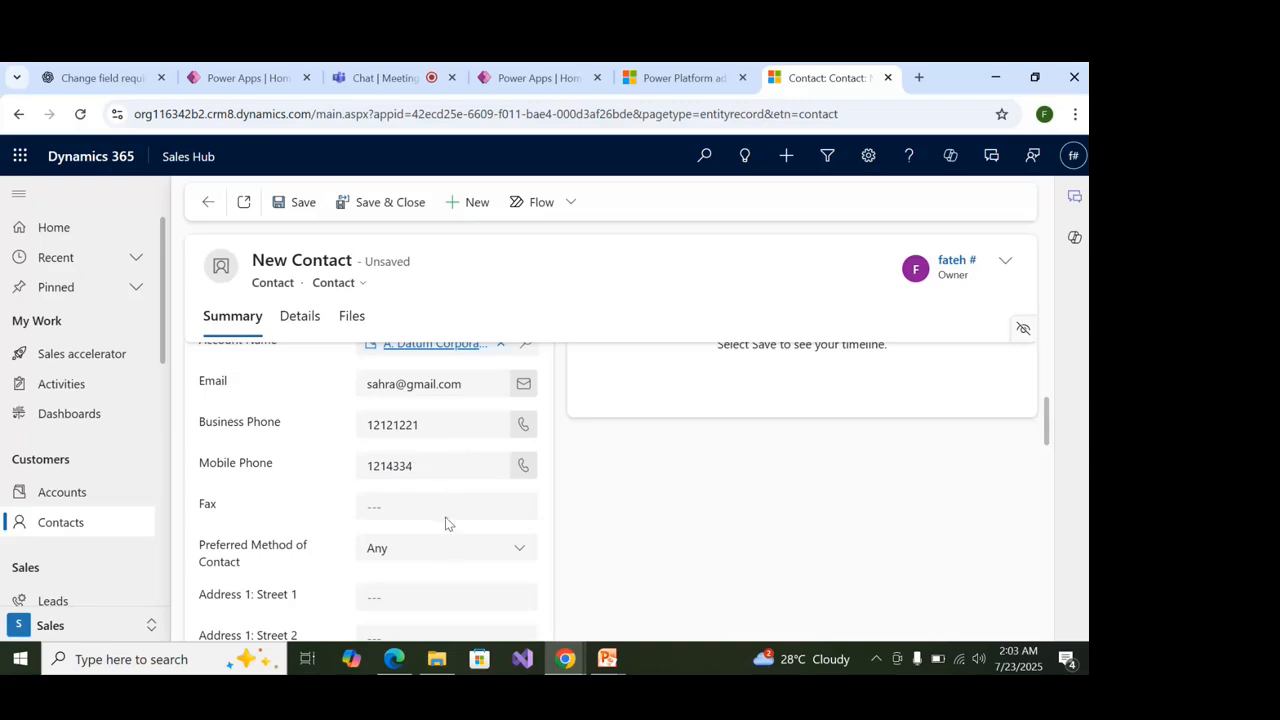
# Review the filled form and save the new contact.
pyautogui.scroll(-2, 444, 522)
pyautogui.scroll(-5, 428, 545)
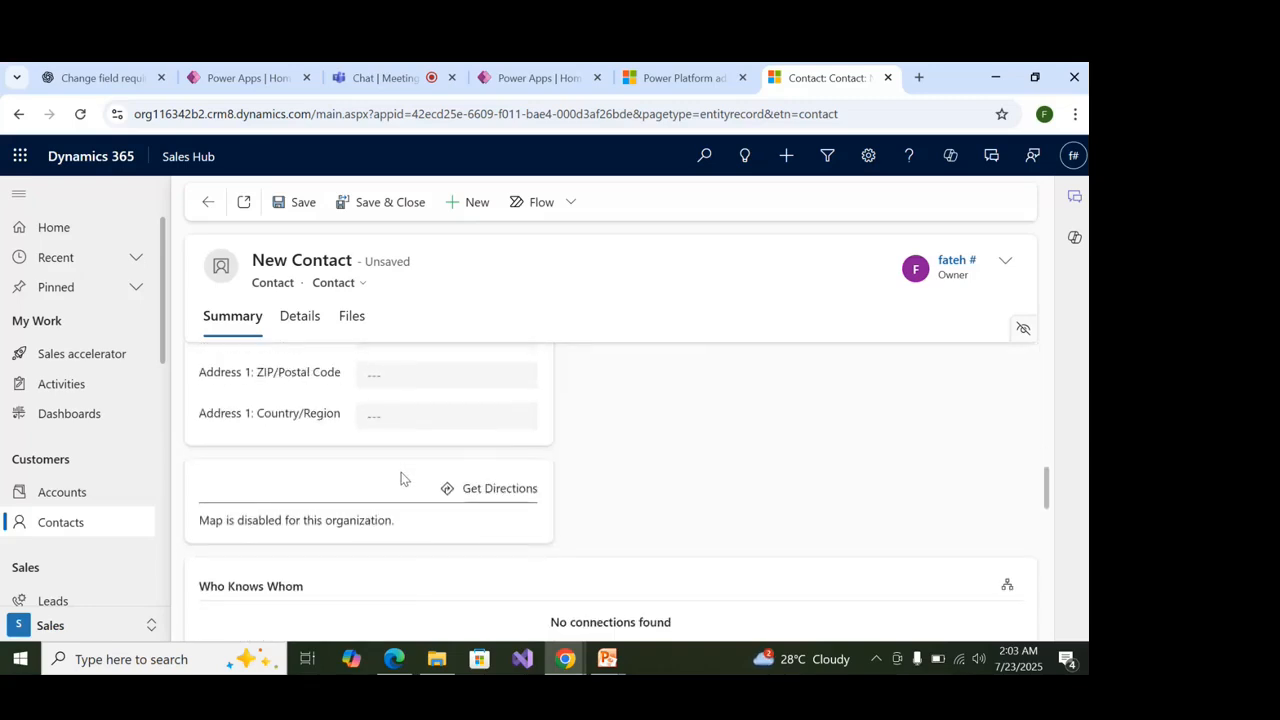
pyautogui.scroll(8, 391, 554)
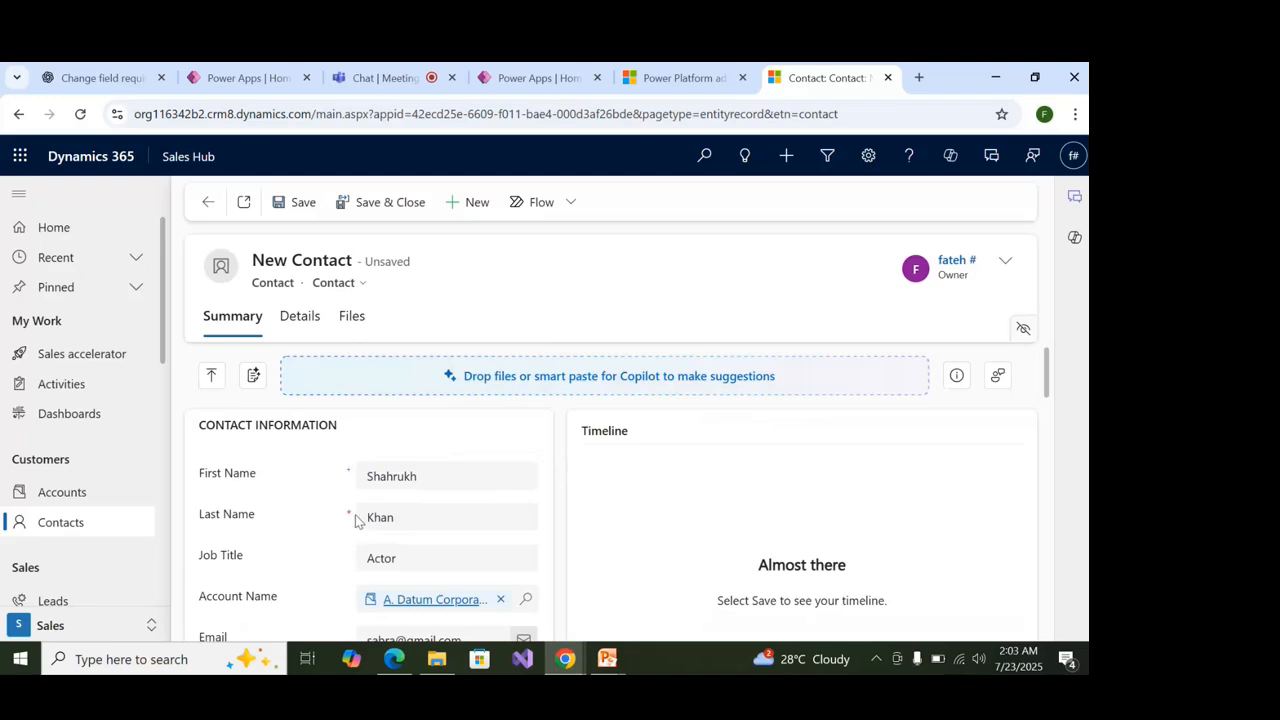
pyautogui.scroll(-3, 323, 517)
pyautogui.scroll(3, 324, 516)
pyautogui.scroll(-5, 347, 480)
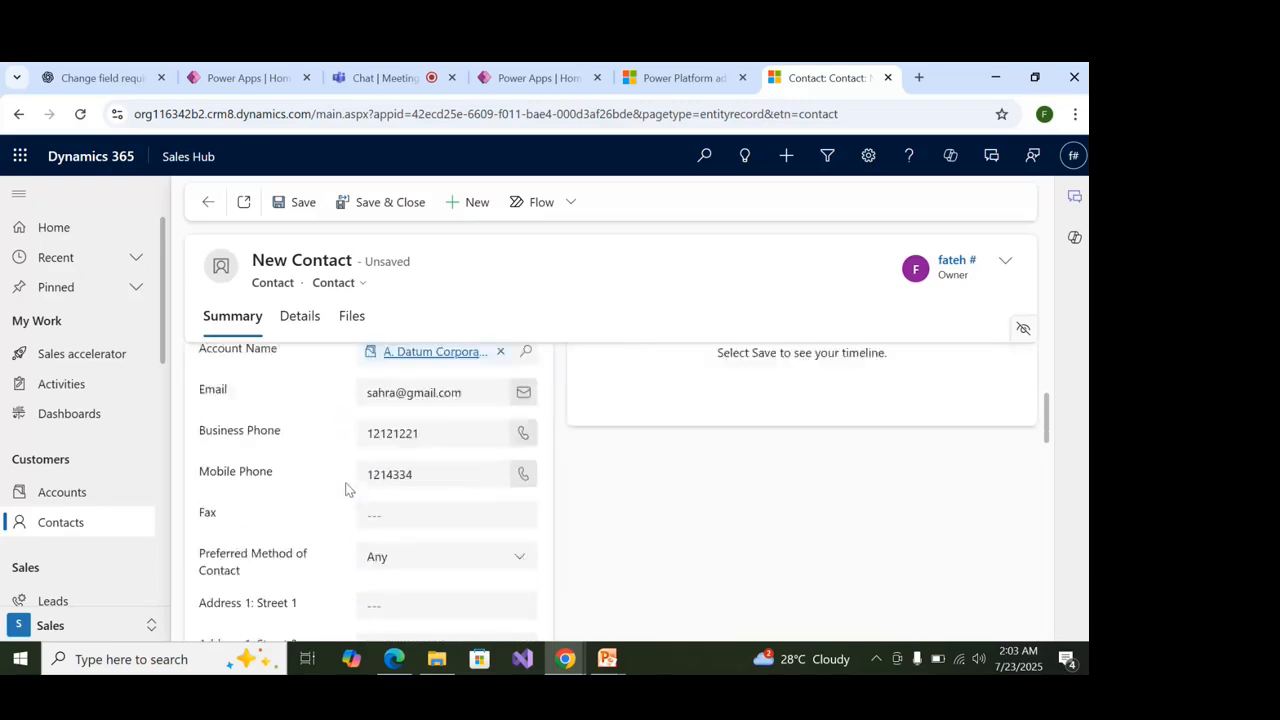
pyautogui.scroll(-2, 347, 488)
pyautogui.click(294, 208)
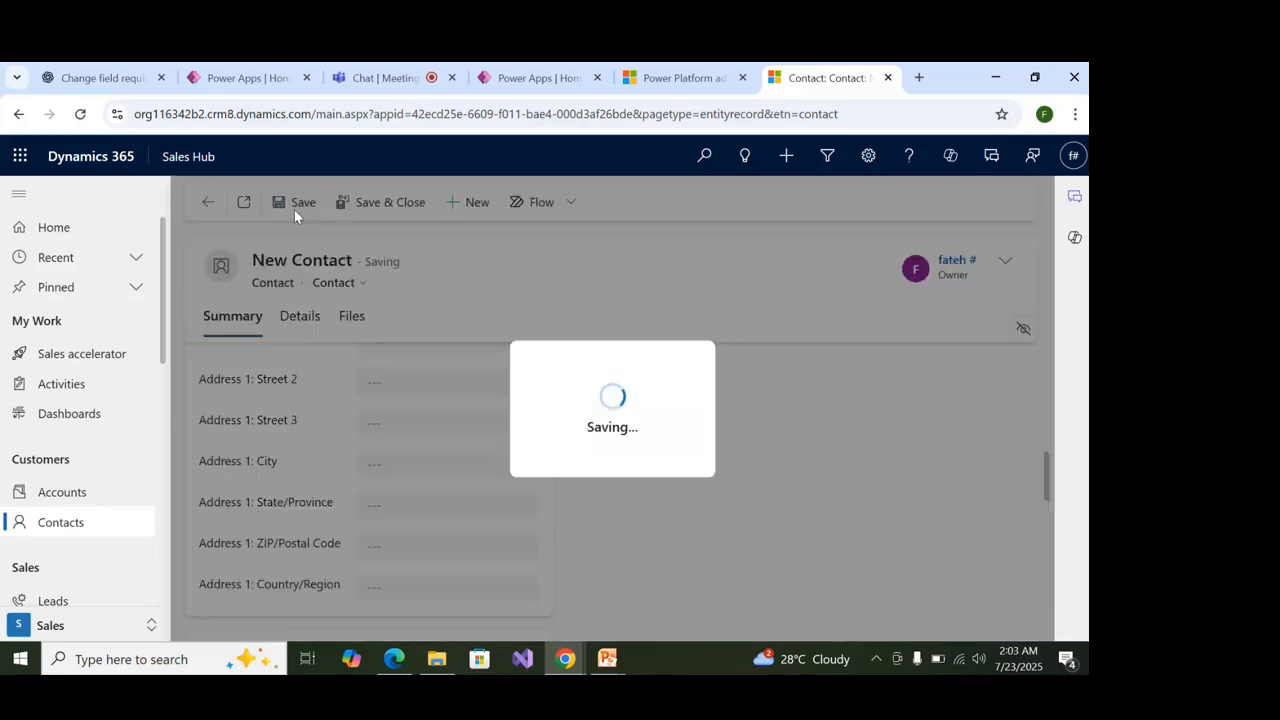